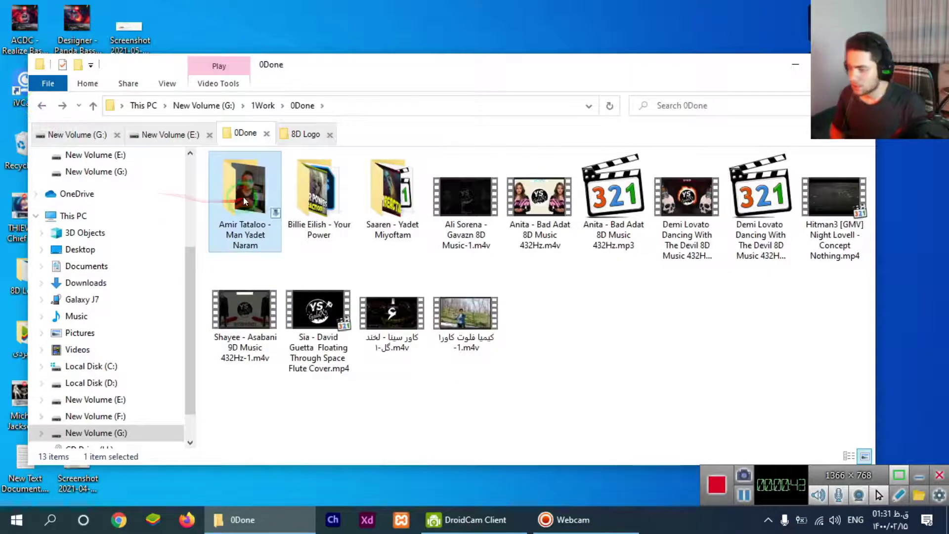
# Step: Open the 0Done folder inside 1Work on New Volume (G:) and minimize its window to reach the desktop
pyautogui.click(94, 133)
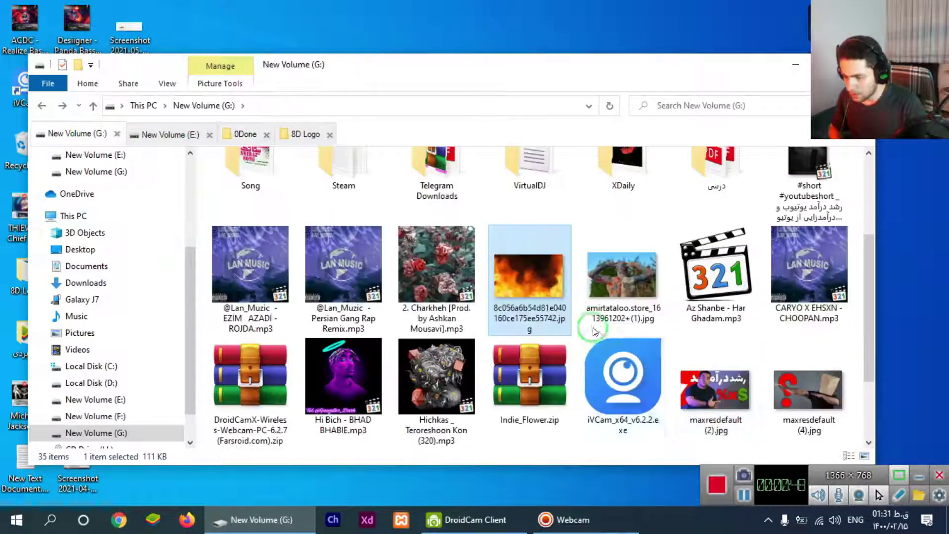
pyautogui.scroll(10, 441, 388)
pyautogui.doubleClick(250, 178)
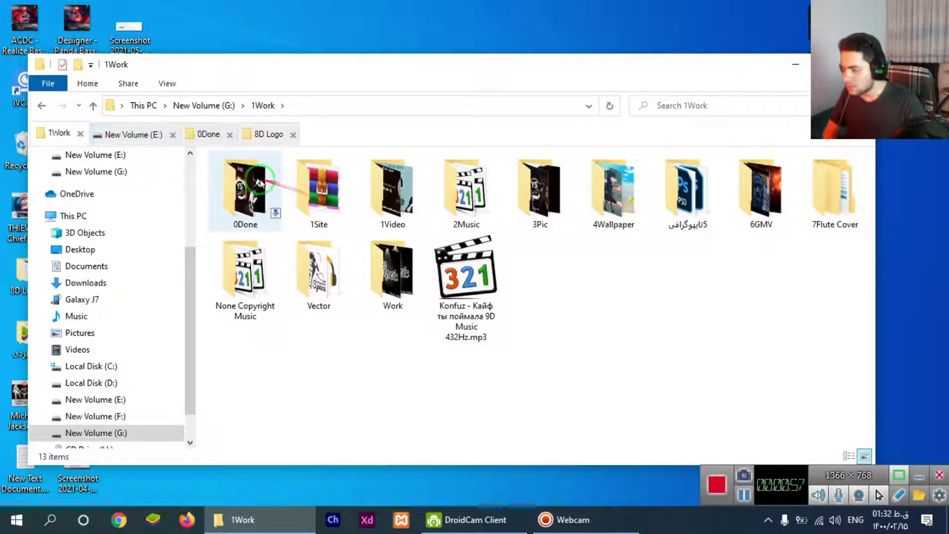
pyautogui.doubleClick(267, 198)
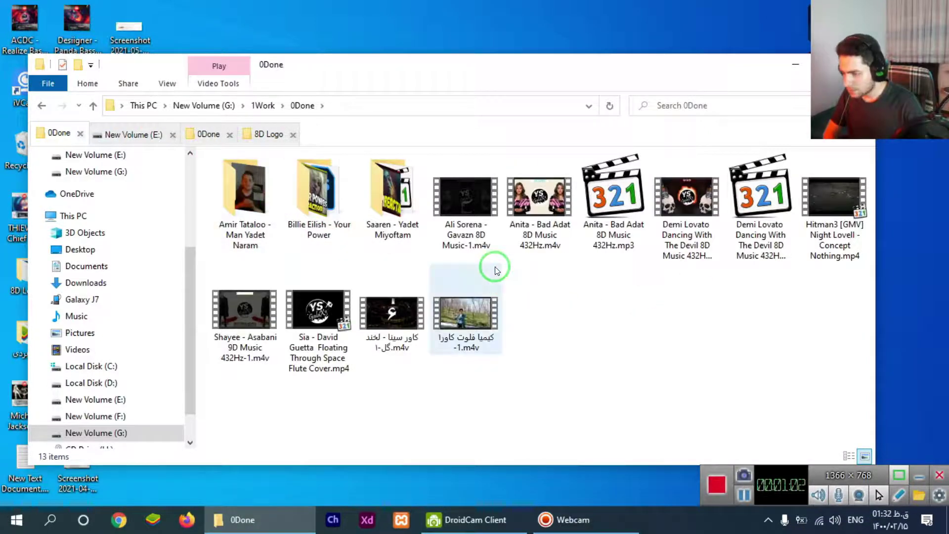
pyautogui.click(795, 64)
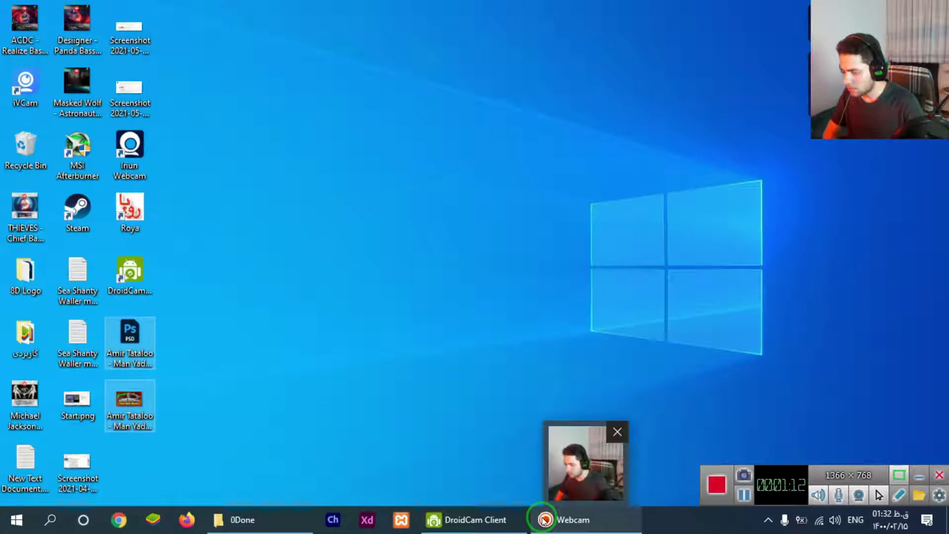
# Step: Move the two selected Amir Tataloo PSD and PNG files from the desktop into the Amir Tataloo - Man Yadet Naram folder
pyautogui.rightClick(140, 414)
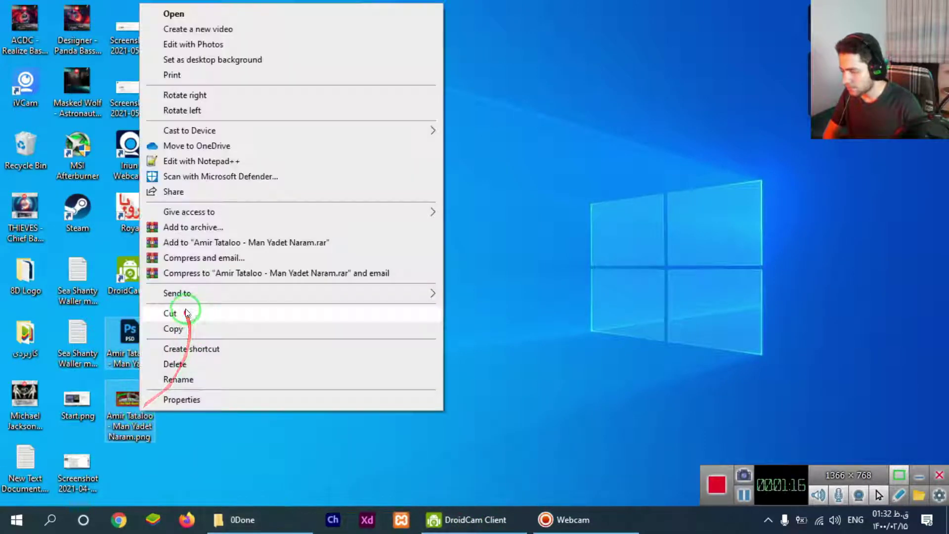
pyautogui.click(185, 313)
pyautogui.click(260, 520)
pyautogui.doubleClick(138, 202)
pyautogui.rightClick(256, 248)
pyautogui.click(283, 333)
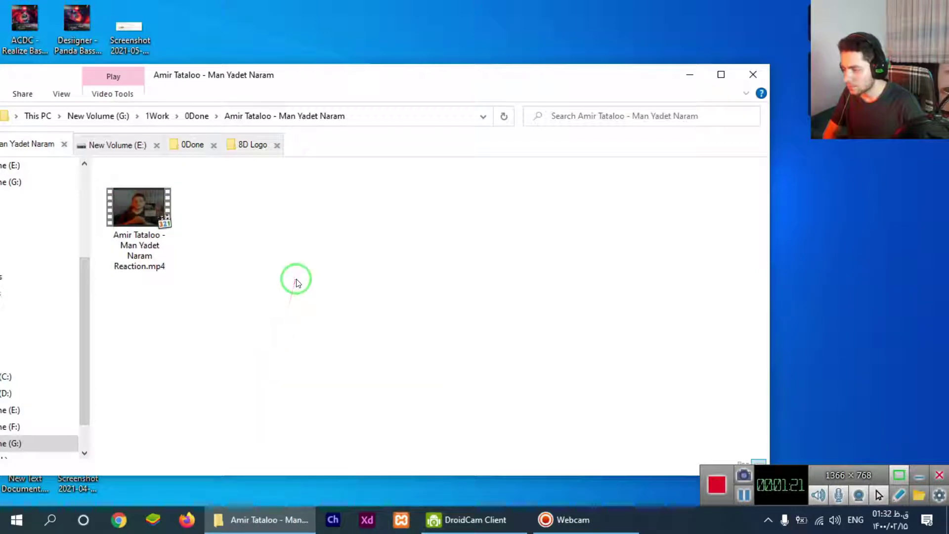
pyautogui.rightClick(298, 283)
pyautogui.moveTo(350, 74); pyautogui.dragTo(444, 87)
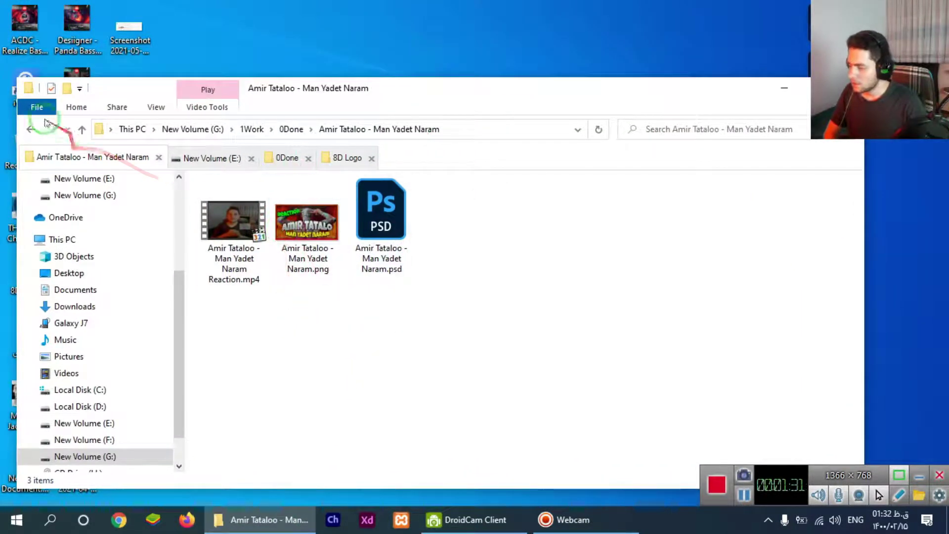
# Step: Switch to Firefox and load youtube.com
pyautogui.click(193, 514)
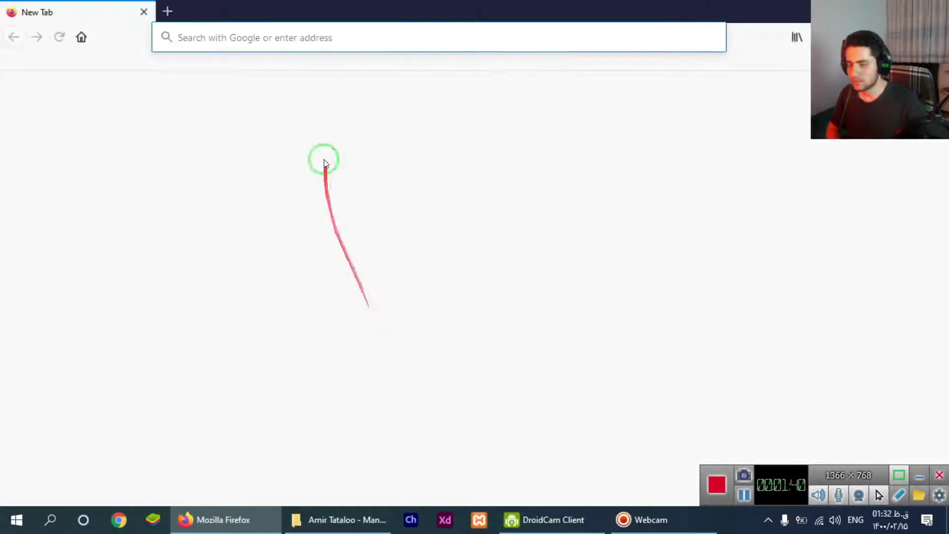
pyautogui.click(285, 31)
pyautogui.write('youtubepp.com/')
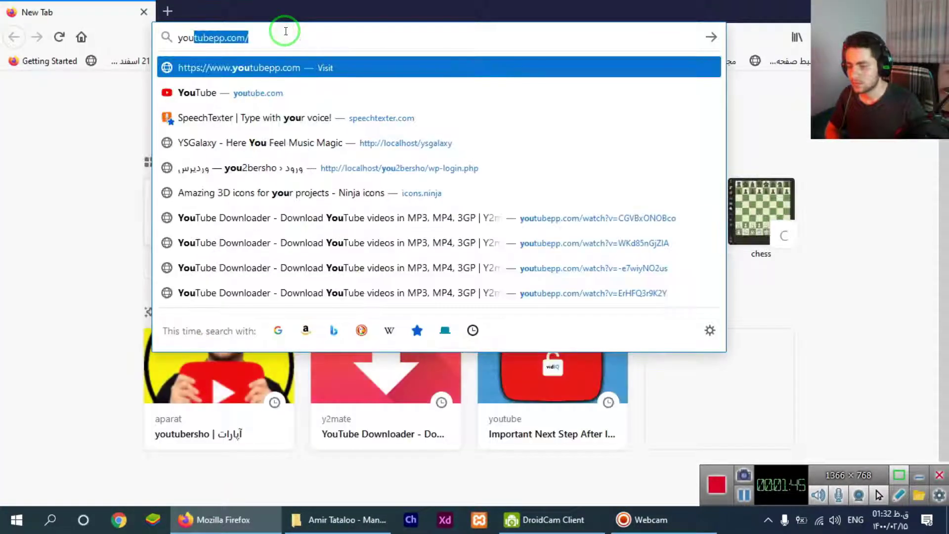
pyautogui.press('Down')
pyautogui.press('Return')
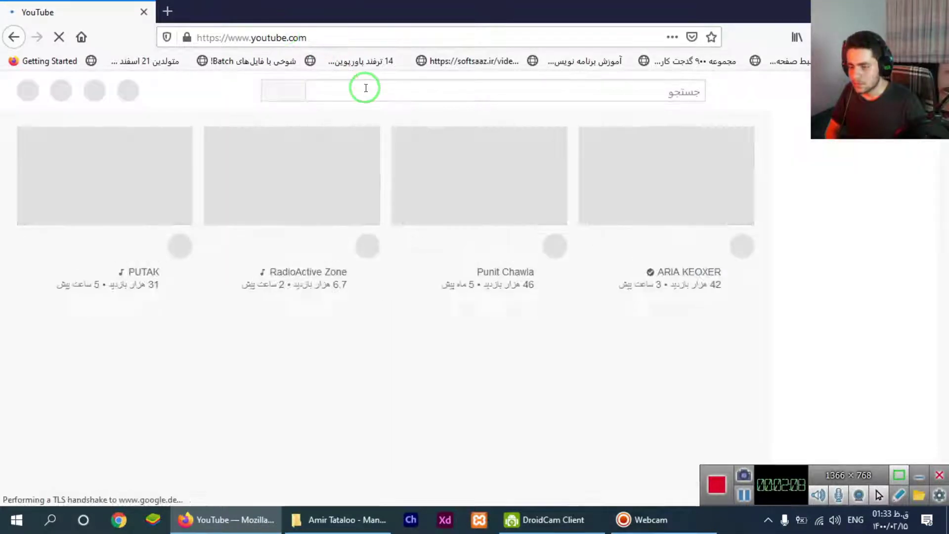
# Step: Search YouTube for "amir tataloo - man yadet naram", blocking the site's notification request
pyautogui.click(366, 88)
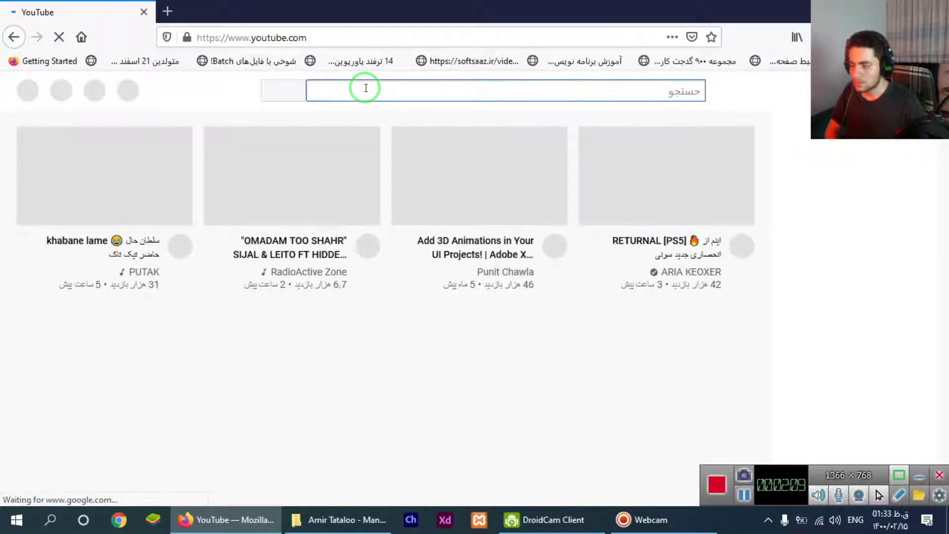
pyautogui.write('Am')
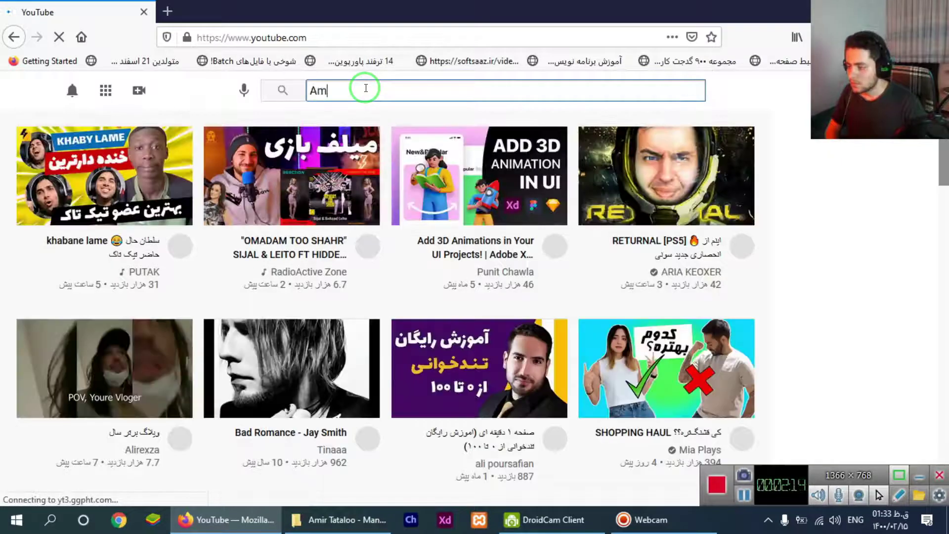
pyautogui.write('ir')
pyautogui.press('Down')
pyautogui.press('Down')
pyautogui.write('ya')
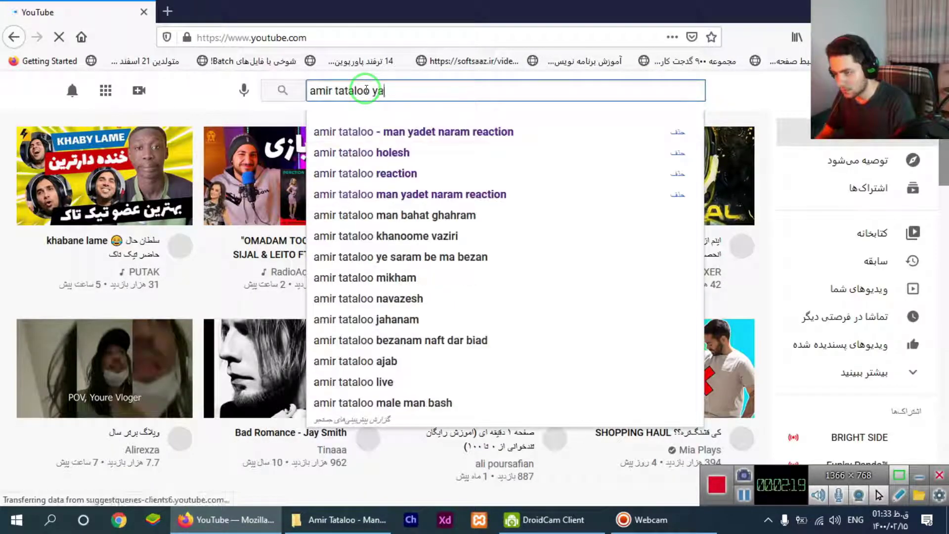
pyautogui.write('de')
pyautogui.press('Down')
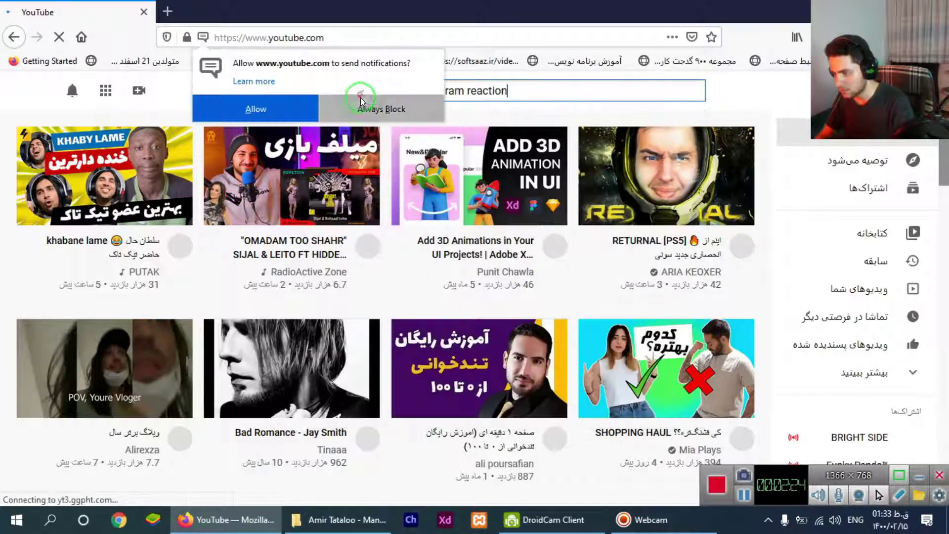
pyautogui.click(381, 106)
pyautogui.press('BackSpace')
pyautogui.press('BackSpace')
pyautogui.press('BackSpace')
pyautogui.press('BackSpace')
pyautogui.press('BackSpace')
pyautogui.press('BackSpace')
pyautogui.press('BackSpace')
pyautogui.press('BackSpace')
pyautogui.press('BackSpace')
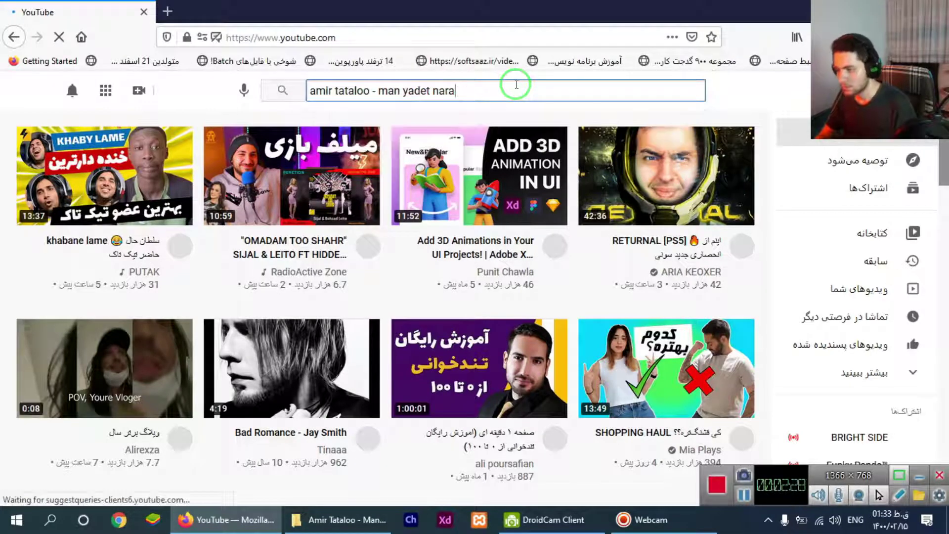
pyautogui.press('Return')
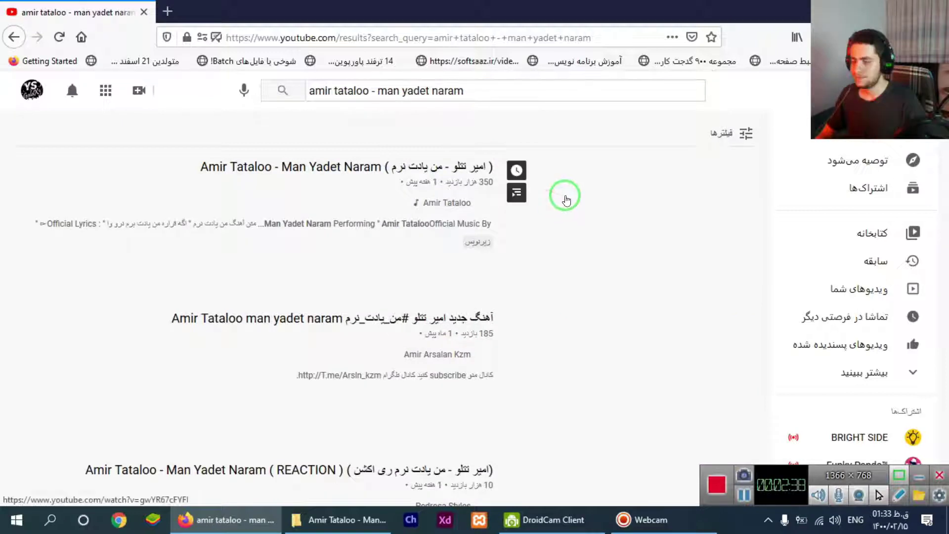
# Step: Open the first Man Yadet Naram video and load it in the downloader by adding "pp" after "youtube" in its address
pyautogui.click(579, 202)
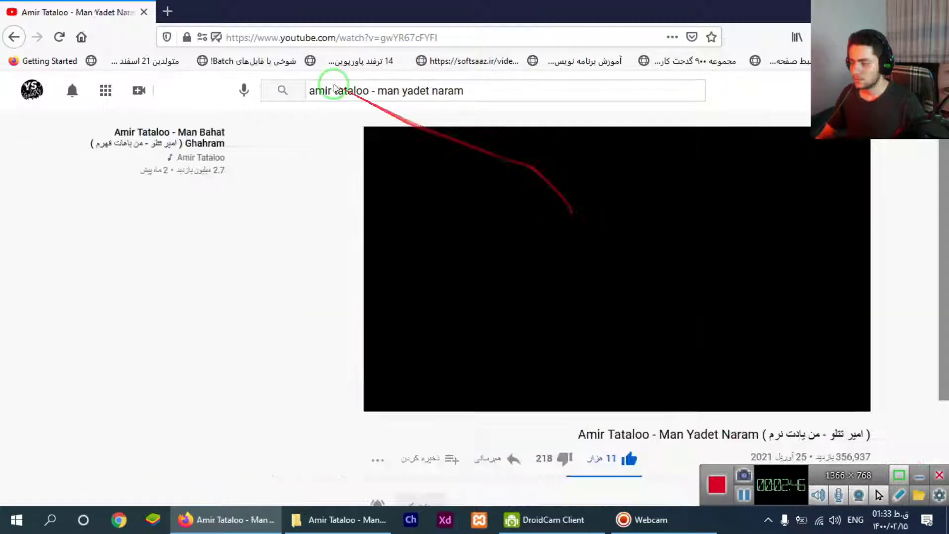
pyautogui.click(331, 37)
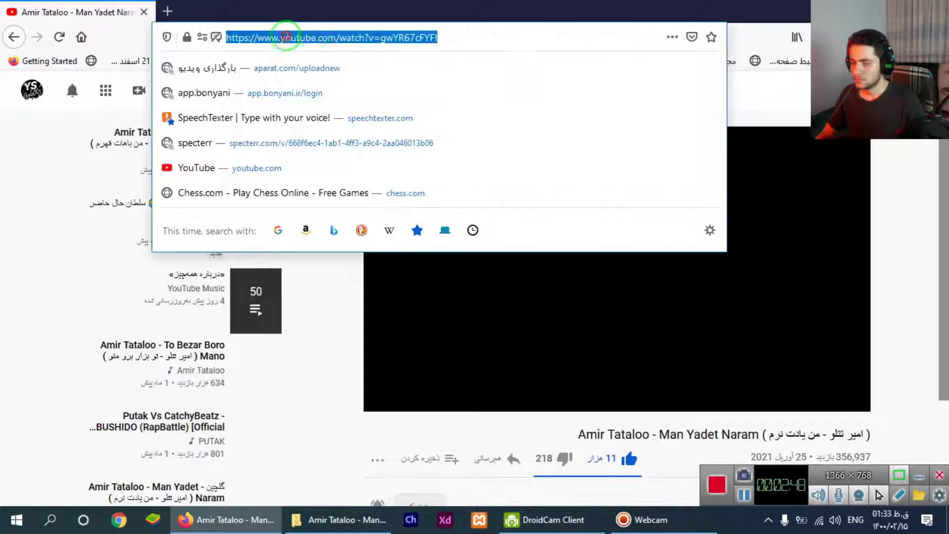
pyautogui.write('pp')
pyautogui.press('Return')
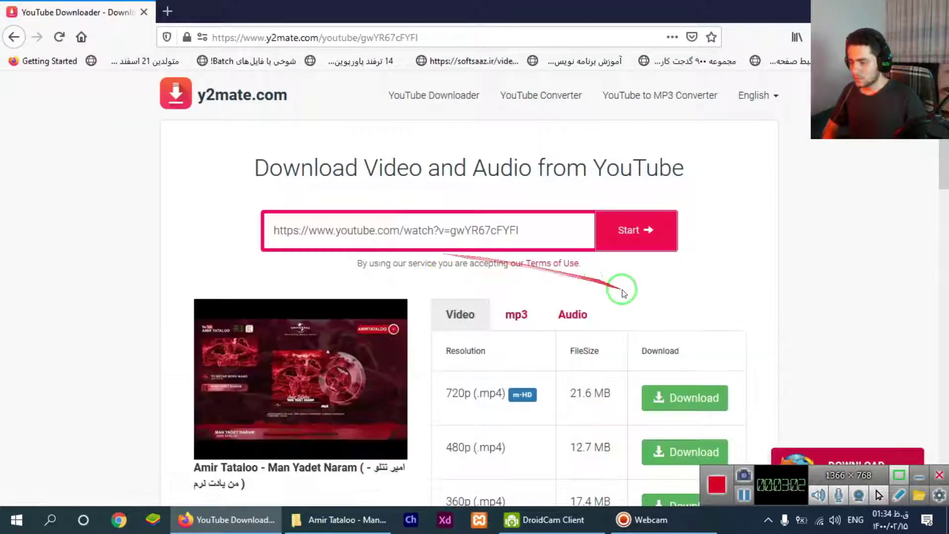
# Step: Open the video in y2mate's YouTube to MP3 Converter and close the original downloader tab
pyautogui.scroll(-10, 589, 282)
pyautogui.click(511, 202)
pyautogui.click(145, 12)
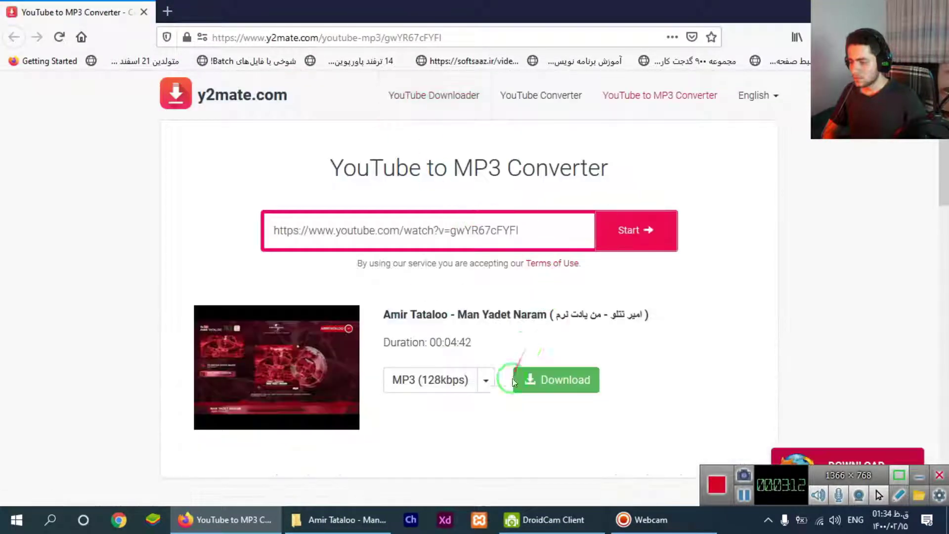
# Step: Set the conversion quality to MP3 320 kbps and save the generated MP3 file through a new tab
pyautogui.click(487, 381)
pyautogui.click(427, 447)
pyautogui.click(538, 387)
pyautogui.rightClick(467, 161)
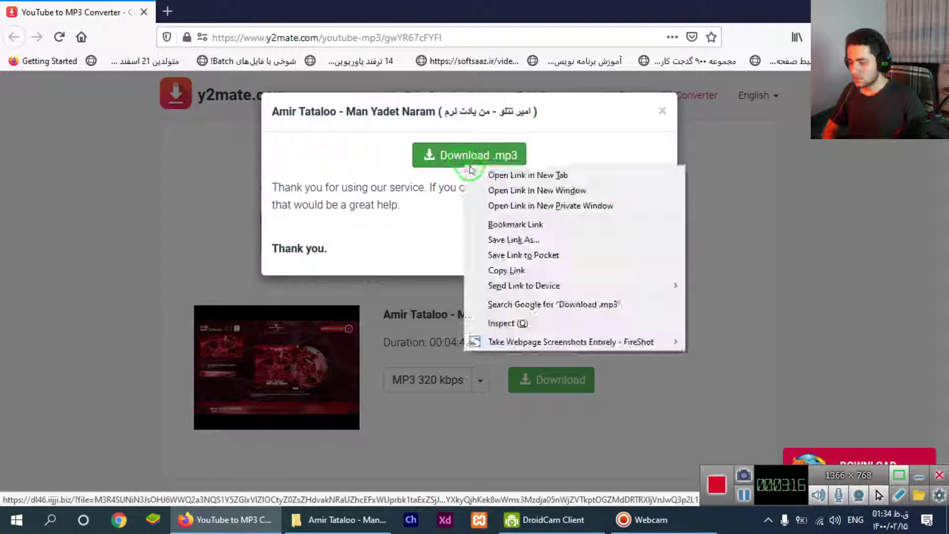
pyautogui.click(499, 172)
pyautogui.click(351, 282)
pyautogui.click(519, 342)
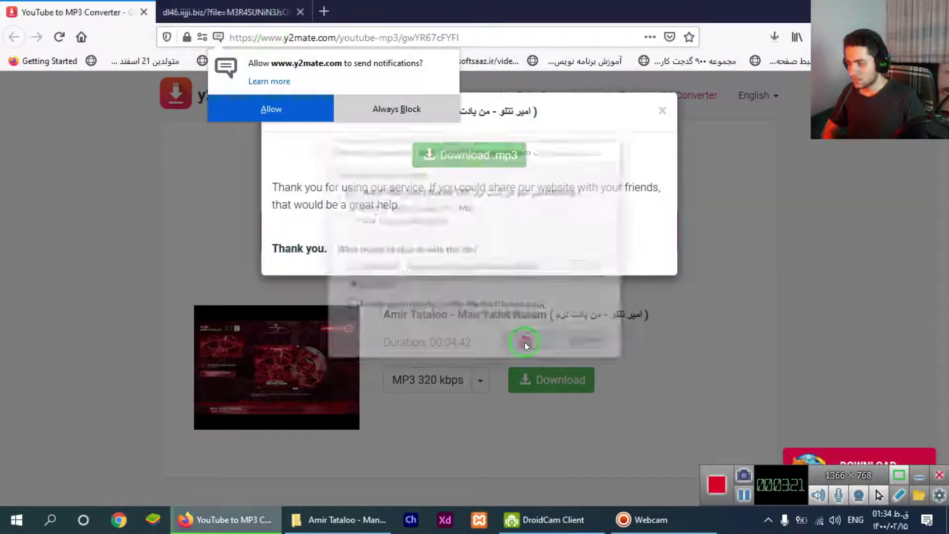
# Step: Check the progress of the MP3 download in the browser
pyautogui.click(773, 37)
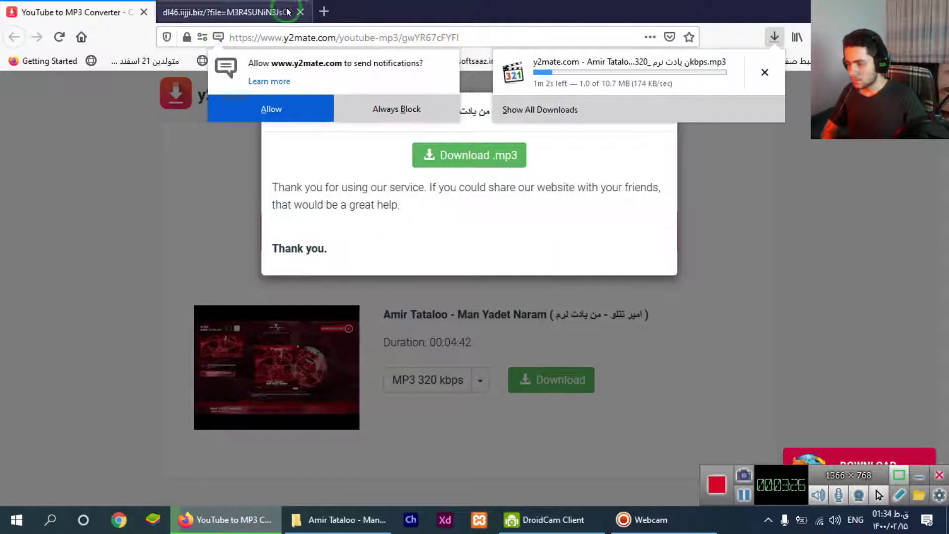
pyautogui.click(324, 11)
pyautogui.click(231, 10)
pyautogui.click(773, 35)
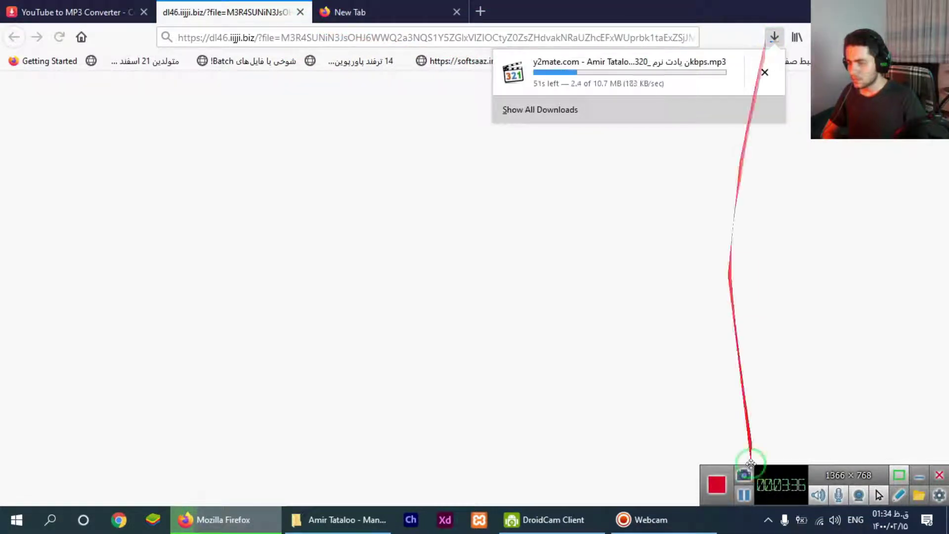
pyautogui.click(768, 522)
pyautogui.click(815, 247)
pyautogui.click(775, 36)
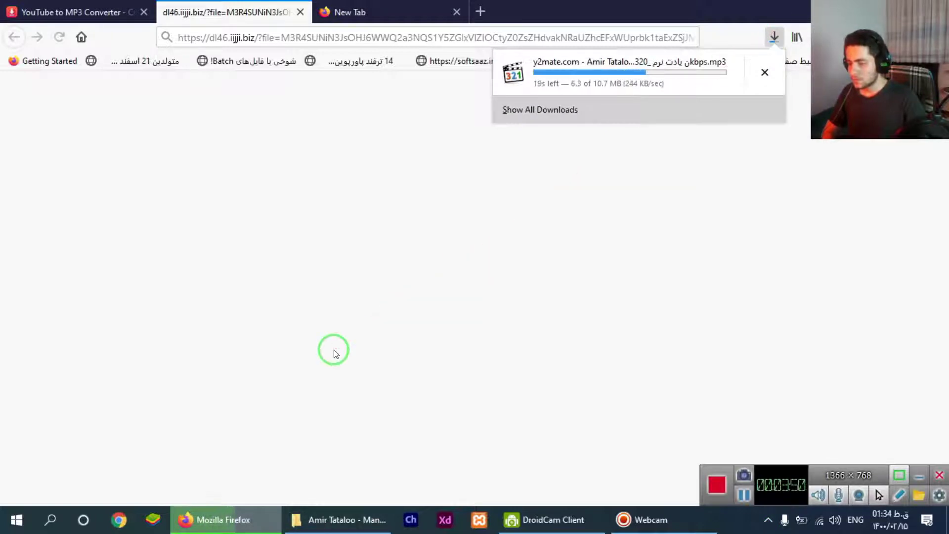
# Step: Show the downloaded MP3 in the Downloads folder and close the Firefox windows
pyautogui.click(528, 118)
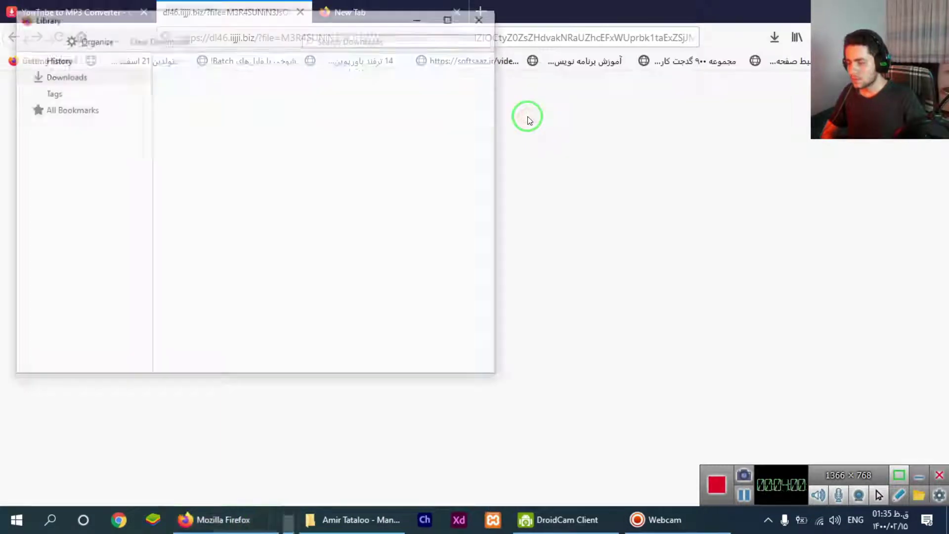
pyautogui.click(482, 78)
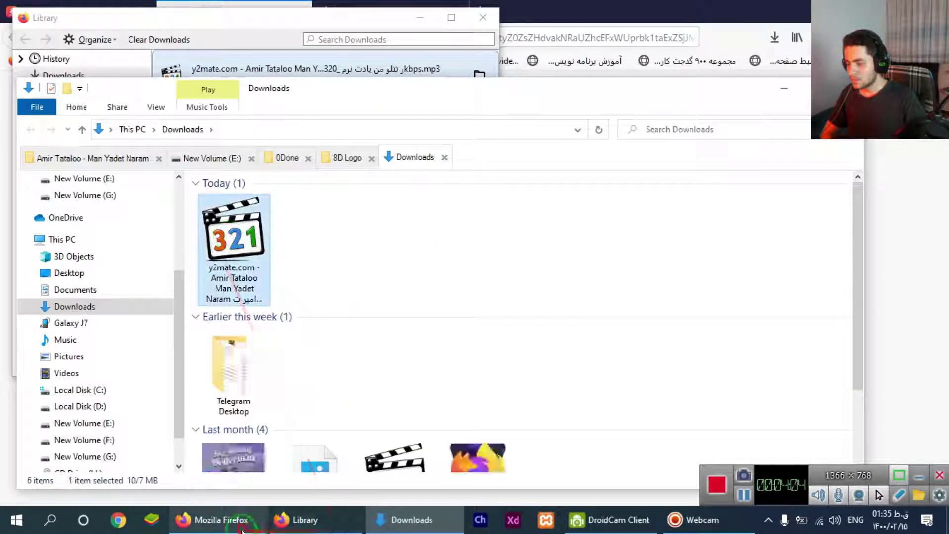
pyautogui.click(242, 528)
pyautogui.rightClick(201, 503)
pyautogui.click(197, 490)
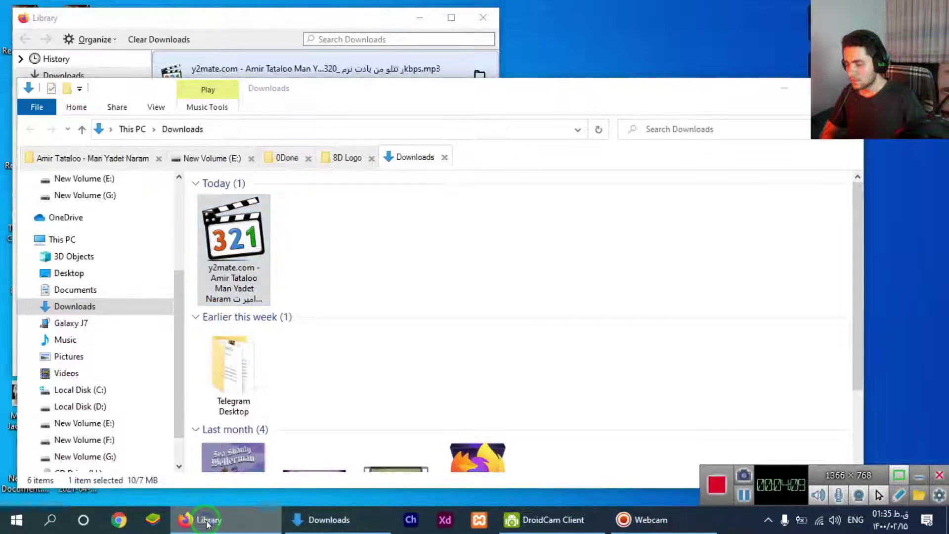
pyautogui.rightClick(195, 518)
pyautogui.click(193, 492)
# Step: Rename the downloaded audio file to "Amir Tataloo Man Yadet Naram.mp3" by removing the y2mate.com prefix and the Persian title and bitrate
pyautogui.rightClick(250, 257)
pyautogui.click(284, 482)
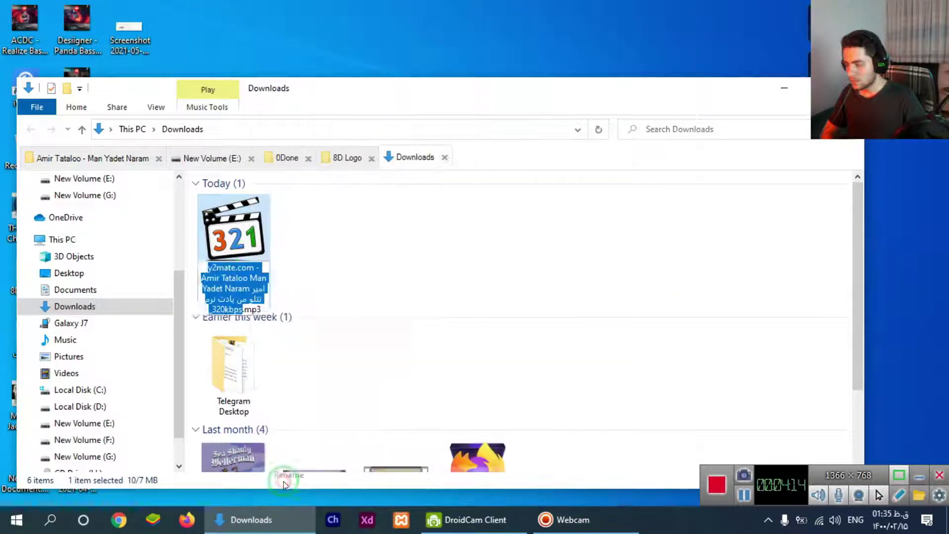
pyautogui.press('Right')
pyautogui.press('BackSpace')
pyautogui.press('BackSpace')
pyautogui.press('BackSpace')
pyautogui.press('BackSpace')
pyautogui.press('BackSpace')
pyautogui.press('BackSpace')
pyautogui.press('BackSpace')
pyautogui.press('BackSpace')
pyautogui.press('BackSpace')
pyautogui.press('BackSpace')
pyautogui.press('BackSpace')
pyautogui.press('BackSpace')
pyautogui.press('BackSpace')
pyautogui.press('BackSpace')
pyautogui.press('BackSpace')
pyautogui.press('BackSpace')
pyautogui.press('BackSpace')
pyautogui.press('BackSpace')
pyautogui.press('BackSpace')
pyautogui.press('BackSpace')
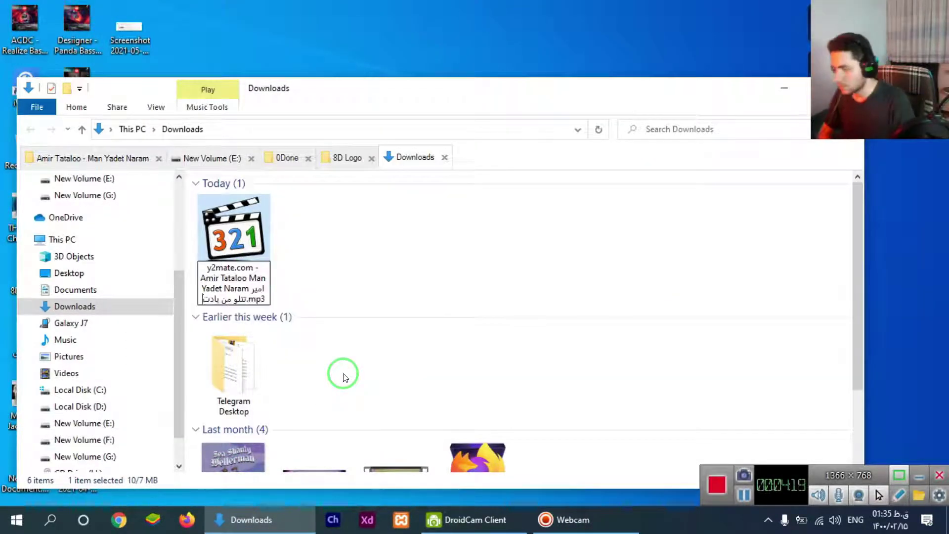
pyautogui.press('BackSpace')
pyautogui.press('BackSpace')
pyautogui.press('BackSpace')
pyautogui.press('BackSpace')
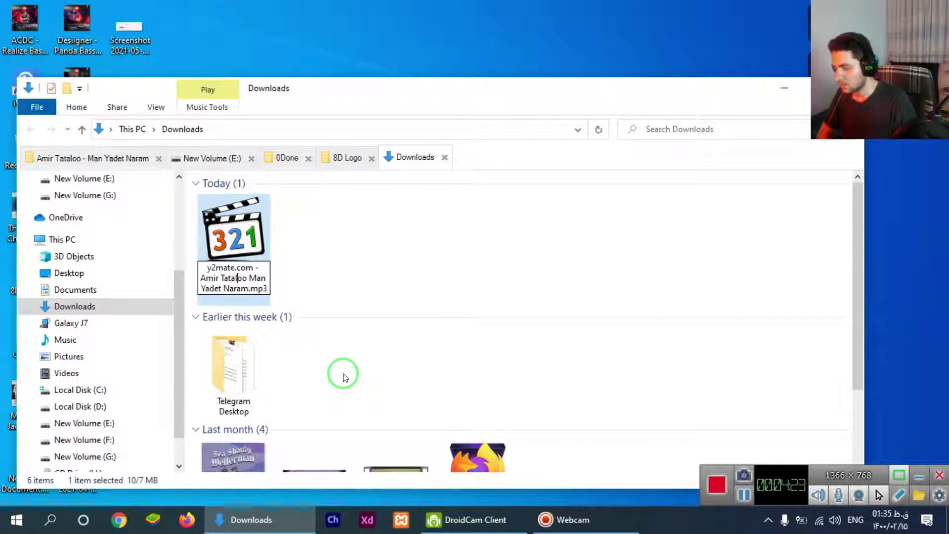
pyautogui.press('BackSpace')
pyautogui.press('BackSpace')
pyautogui.press('BackSpace')
pyautogui.press('BackSpace')
pyautogui.press('BackSpace')
pyautogui.press('BackSpace')
pyautogui.press('BackSpace')
pyautogui.press('BackSpace')
pyautogui.press('BackSpace')
pyautogui.press('BackSpace')
pyautogui.press('BackSpace')
pyautogui.press('BackSpace')
pyautogui.press('BackSpace')
pyautogui.press('Return')
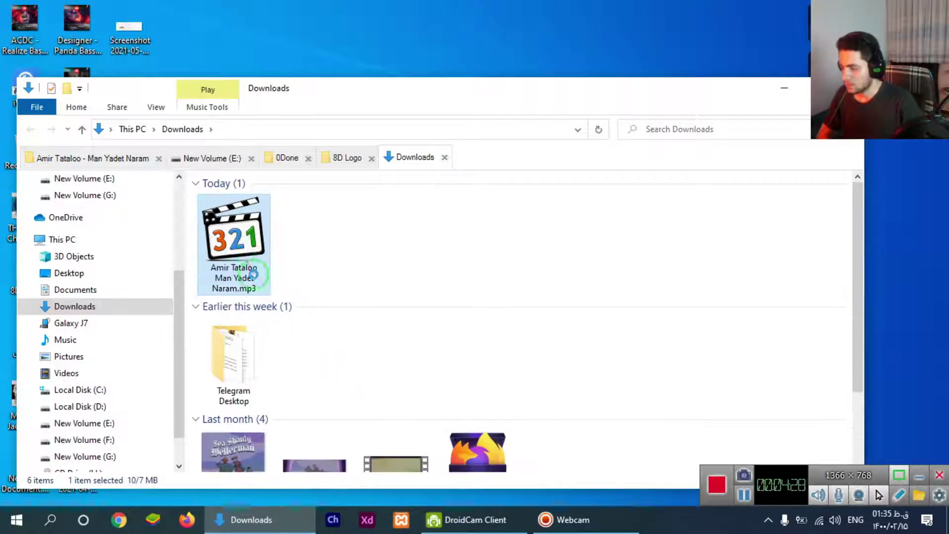
# Step: Move the renamed MP3 from Downloads into the Amir Tataloo - Man Yadet Naram folder
pyautogui.rightClick(252, 273)
pyautogui.click(291, 409)
pyautogui.click(93, 158)
pyautogui.rightClick(448, 303)
pyautogui.click(487, 398)
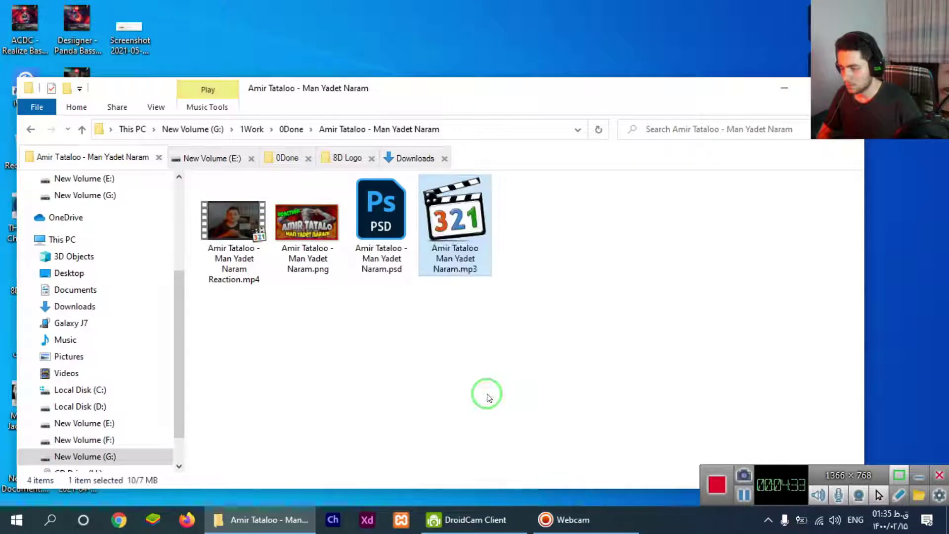
pyautogui.click(492, 364)
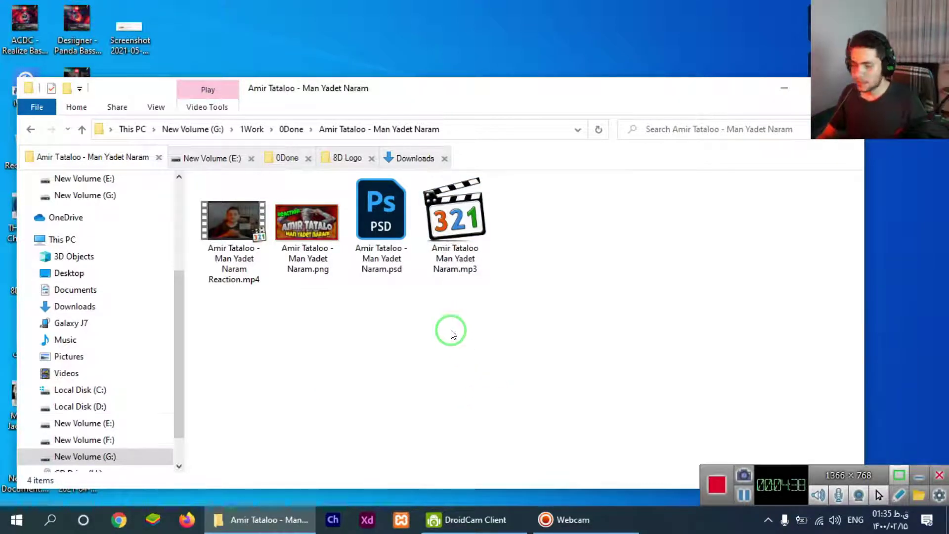
# Step: Launch FL Studio 20
pyautogui.moveTo(5, 317)
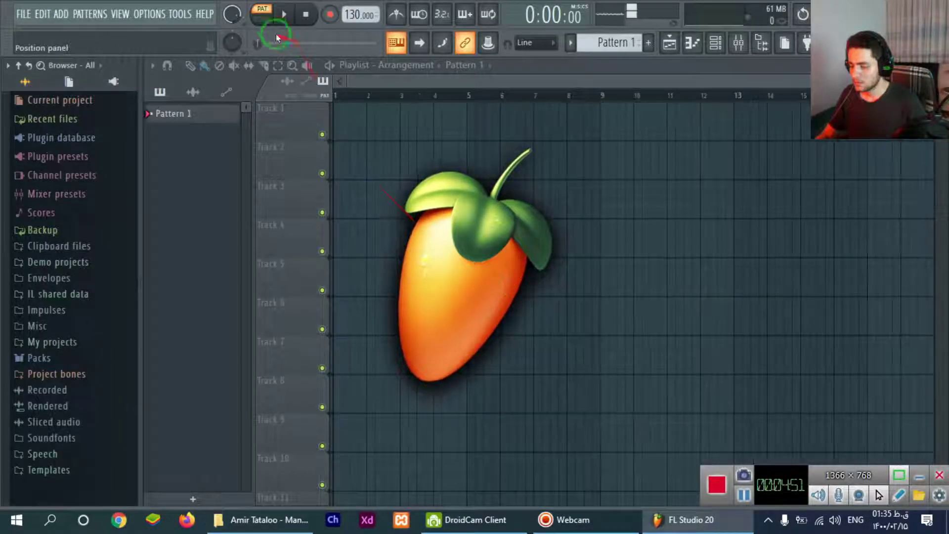
# Step: Place Amir Tataloo Man Yadet Naram.mp3 from its folder at the start of Track 1 and play it in song mode
pyautogui.click(270, 21)
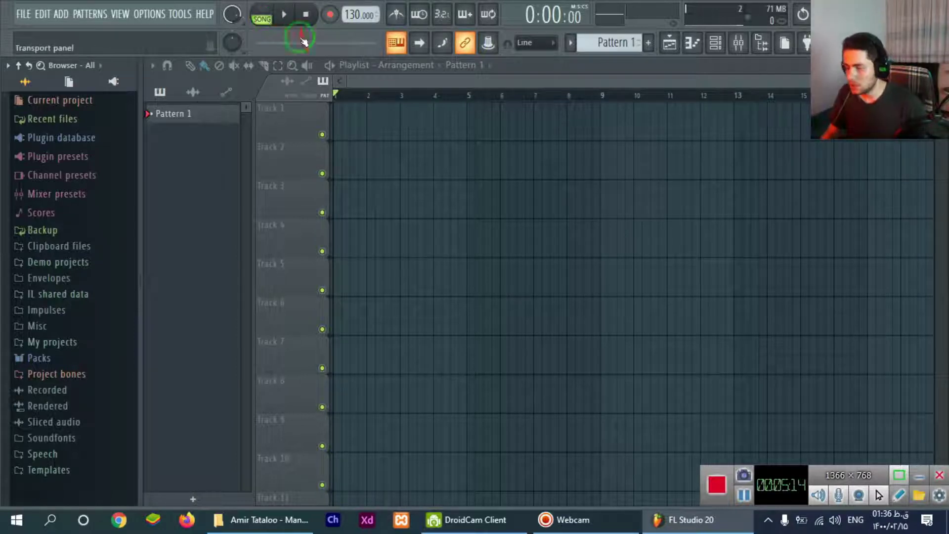
pyautogui.click(316, 517)
pyautogui.moveTo(455, 217); pyautogui.dragTo(355, 141)
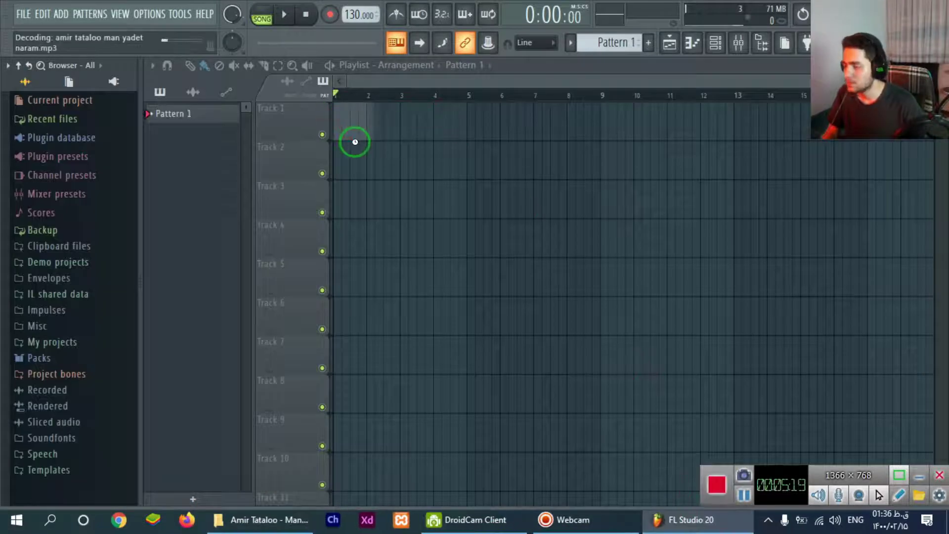
pyautogui.click(284, 15)
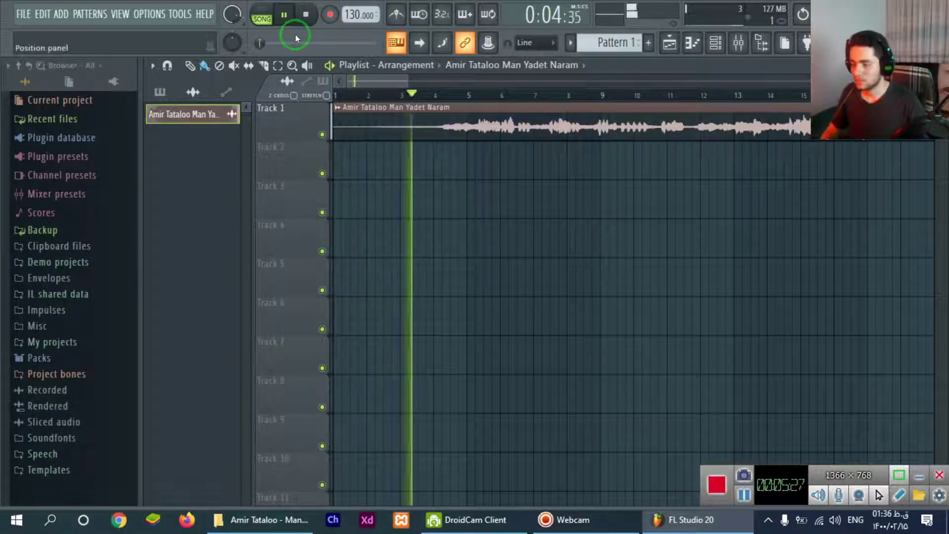
pyautogui.click(911, 475)
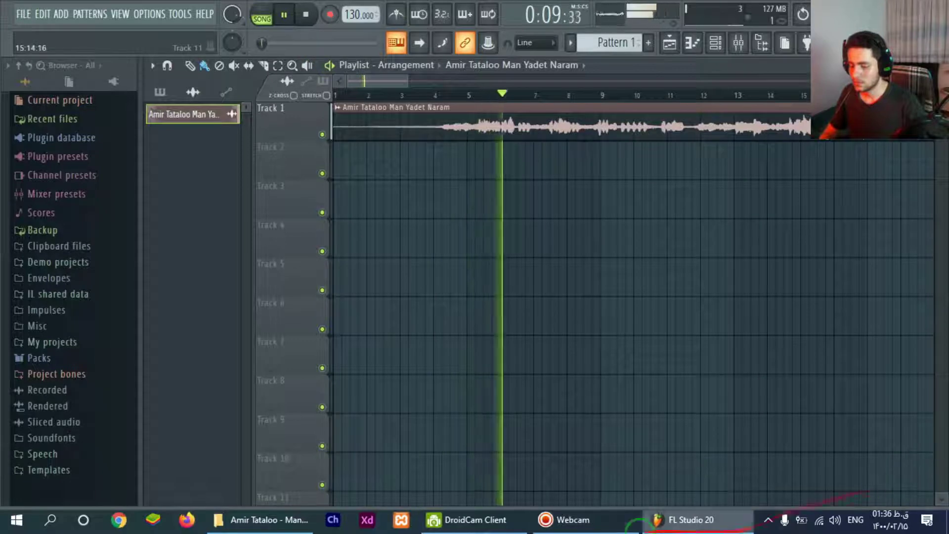
pyautogui.rightClick(609, 524)
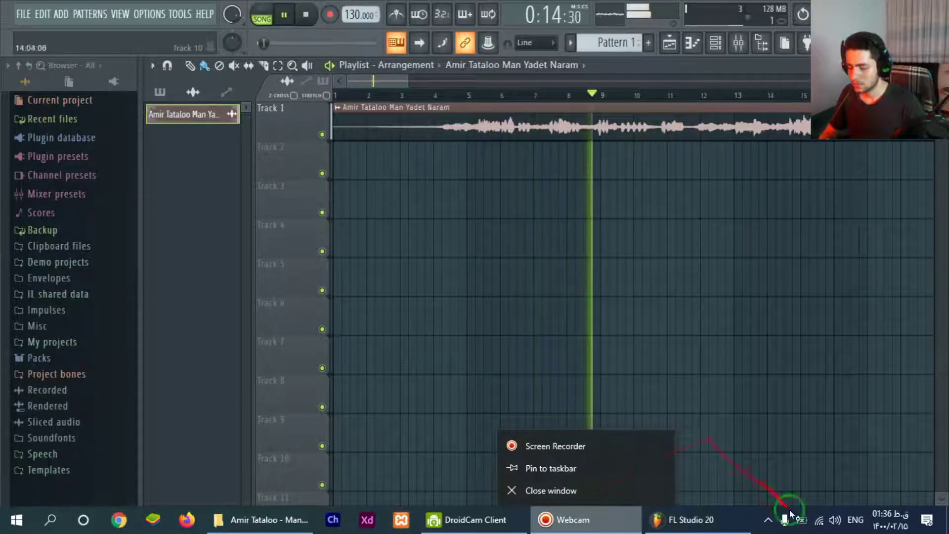
pyautogui.click(749, 293)
pyautogui.rightClick(743, 290)
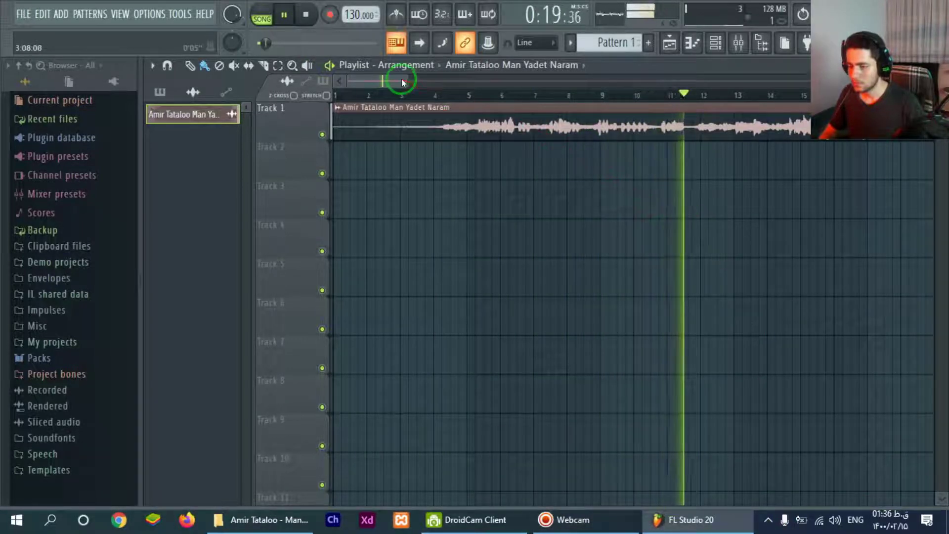
# Step: View the whole audio clip and inspect its channel settings
pyautogui.moveTo(406, 81); pyautogui.dragTo(618, 80)
pyautogui.doubleClick(378, 138)
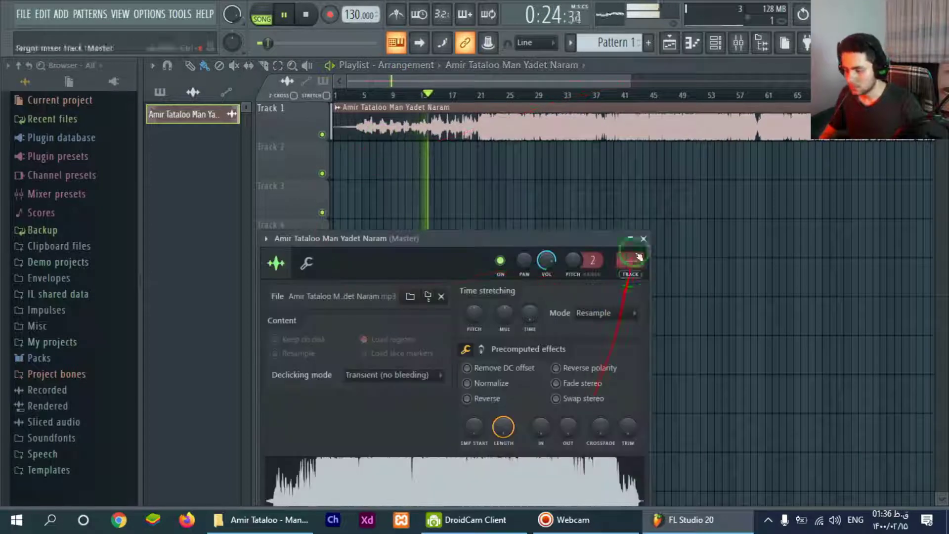
pyautogui.click(644, 238)
pyautogui.click(834, 526)
pyautogui.click(752, 180)
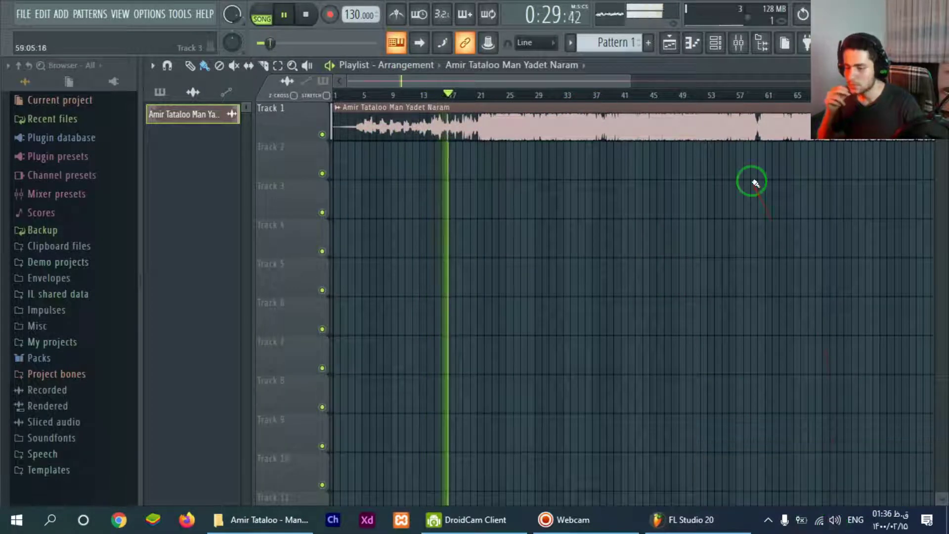
# Step: Move the webcam overlay off the toolbar and check the mixer and the channel rack
pyautogui.moveTo(880, 54); pyautogui.dragTo(879, 210)
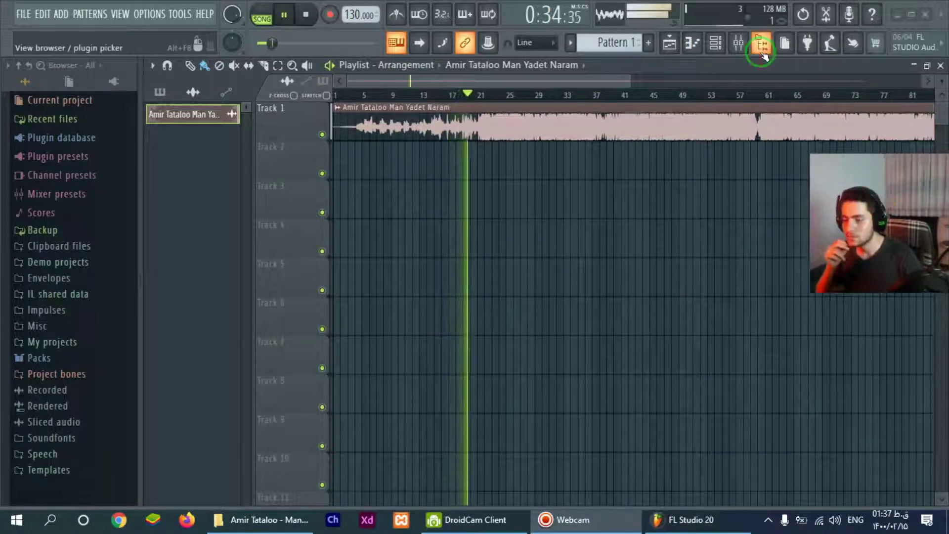
pyautogui.click(739, 44)
pyautogui.click(739, 44)
pyautogui.click(715, 43)
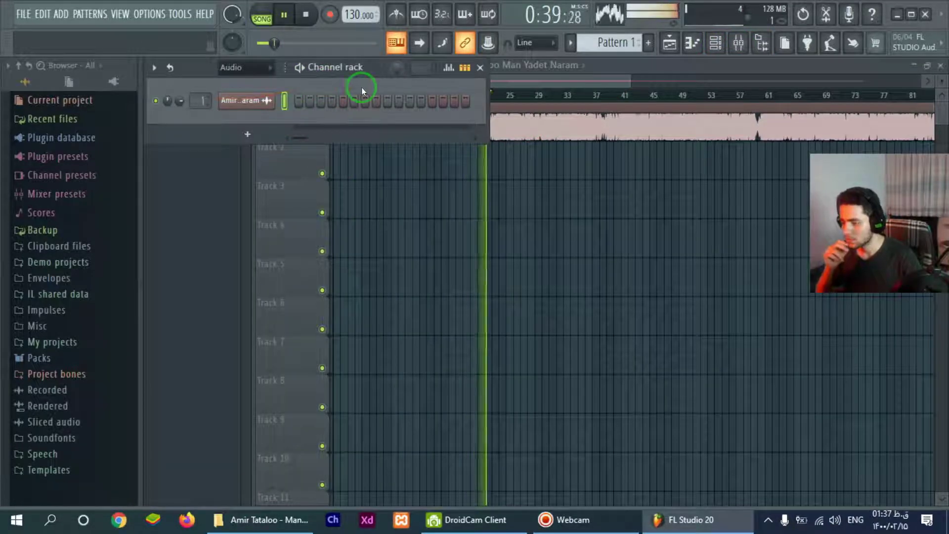
pyautogui.click(481, 67)
# Step: Rename Track 1 to "Amir" and give it the red color #BF4441
pyautogui.rightClick(297, 104)
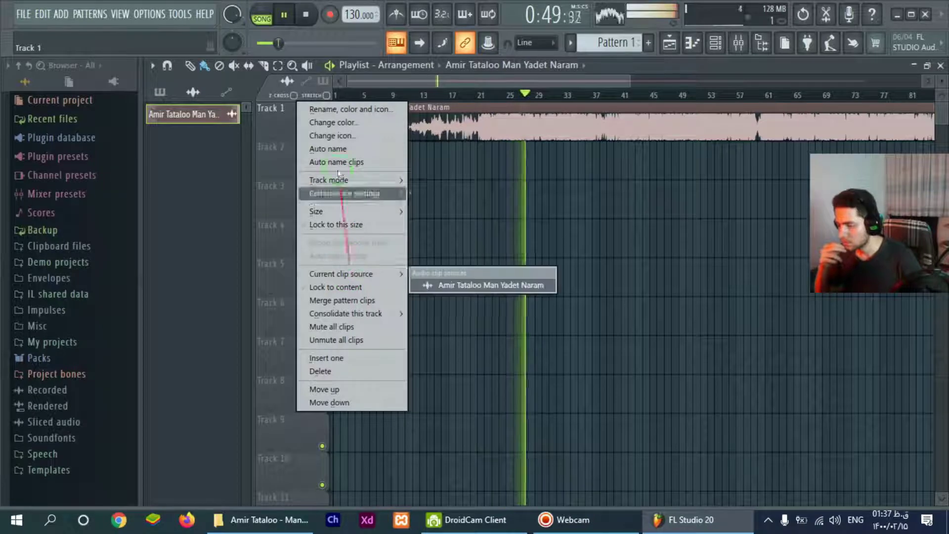
pyautogui.click(351, 110)
pyautogui.write('Amir')
pyautogui.click(332, 106)
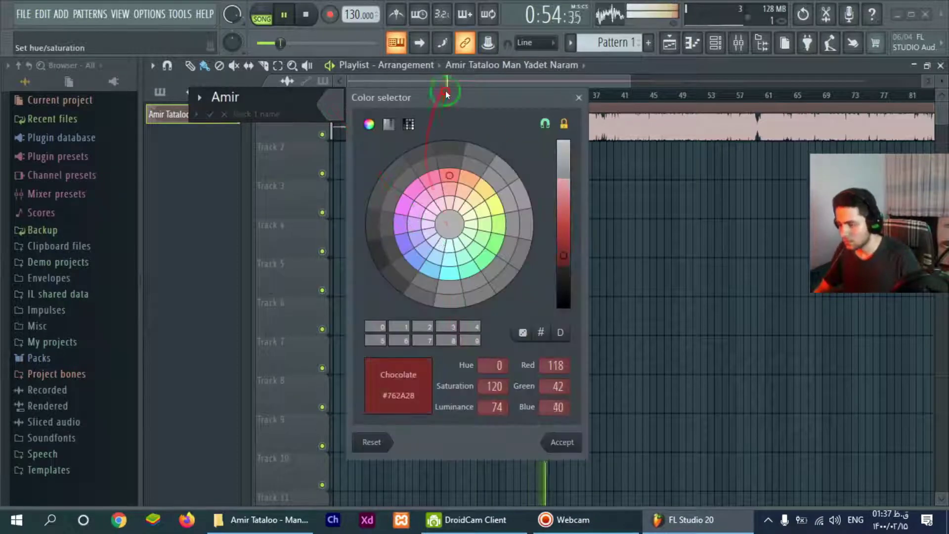
pyautogui.moveTo(563, 250)
pyautogui.mouseDown()
pyautogui.moveTo(564, 220)
pyautogui.moveTo(564, 243)
pyautogui.mouseUp()
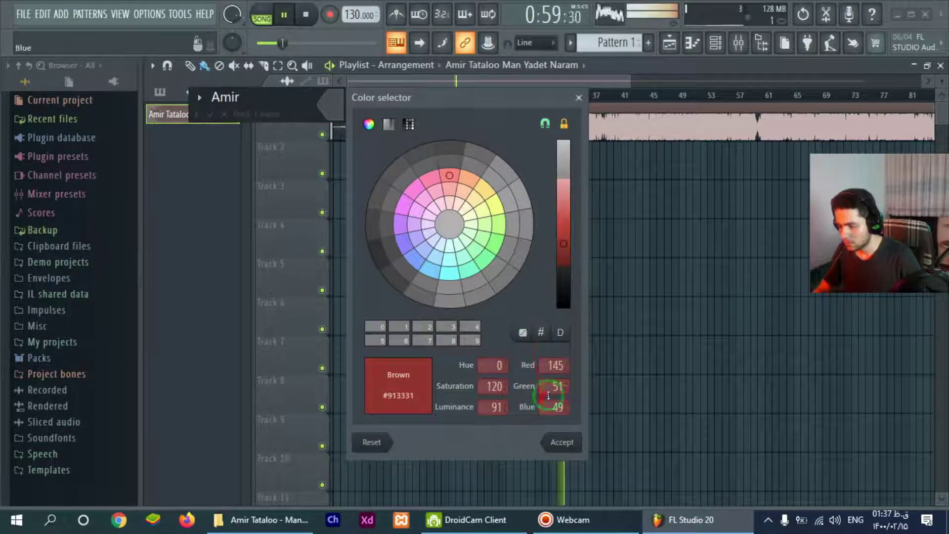
pyautogui.moveTo(555, 367); pyautogui.dragTo(536, 297)
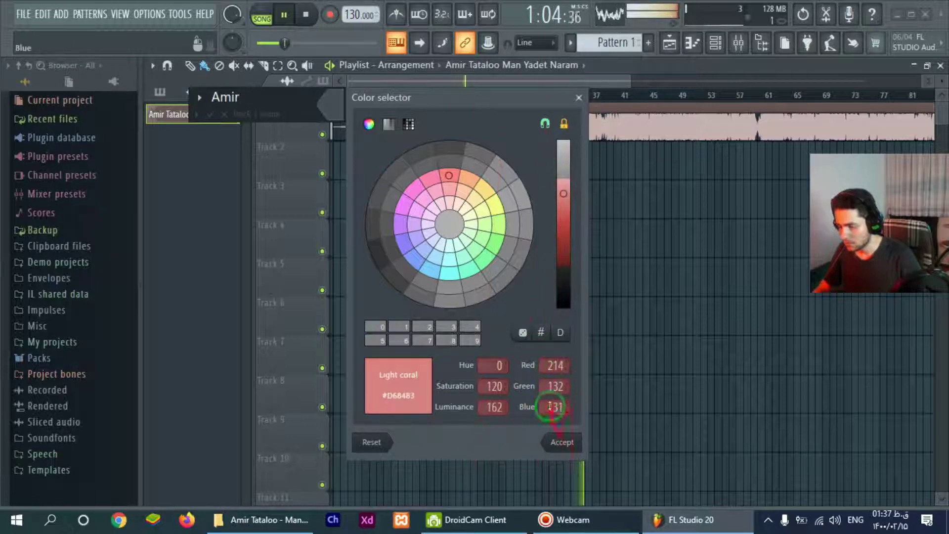
pyautogui.moveTo(551, 409); pyautogui.dragTo(551, 434)
pyautogui.click(465, 327)
pyautogui.click(450, 174)
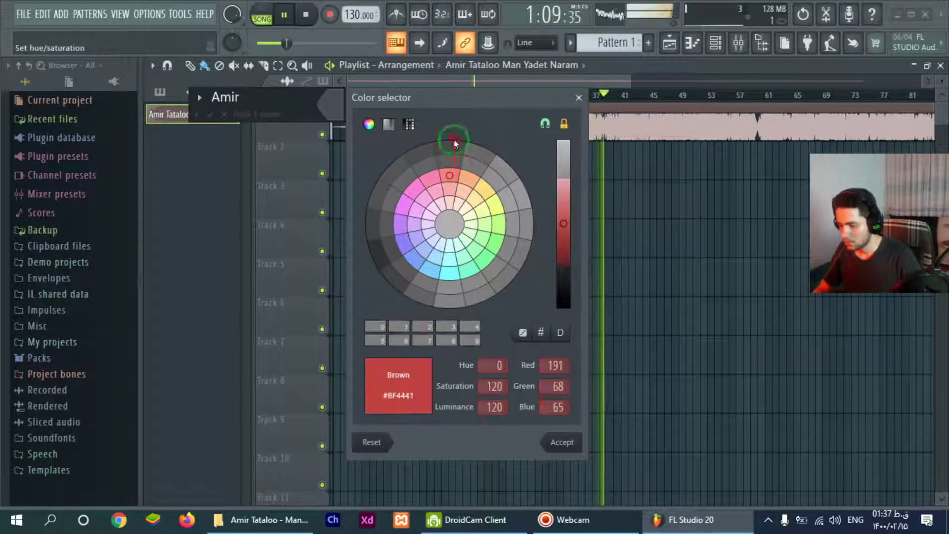
pyautogui.click(562, 442)
pyautogui.click(211, 115)
# Step: Route the song's audio channel to mixer insert 1 and restart playback from the beginning
pyautogui.click(738, 44)
pyautogui.hotkey('ctrl', 'l')
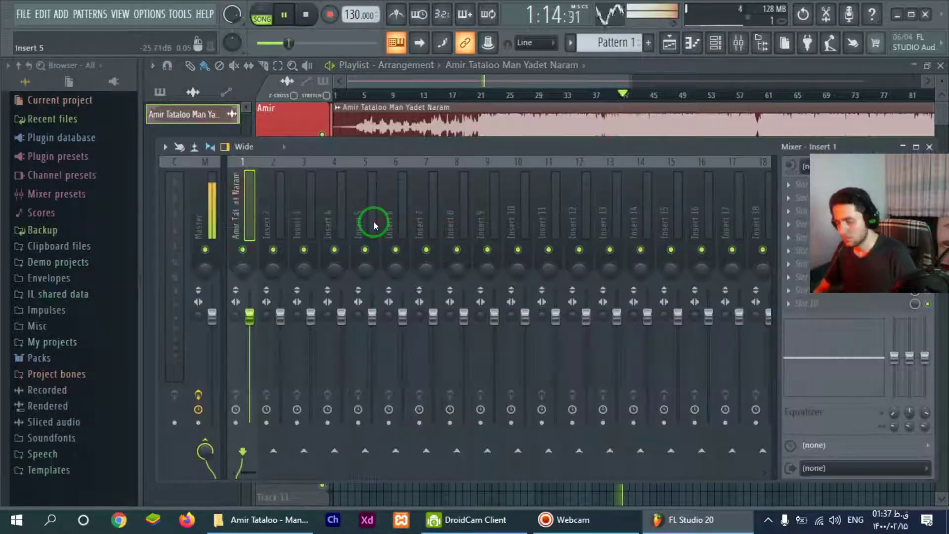
pyautogui.moveTo(289, 43); pyautogui.dragTo(258, 43)
# Step: Load the dearVR pro plugin into effect slot 3 of the song's mixer track
pyautogui.moveTo(695, 149); pyautogui.dragTo(592, 154)
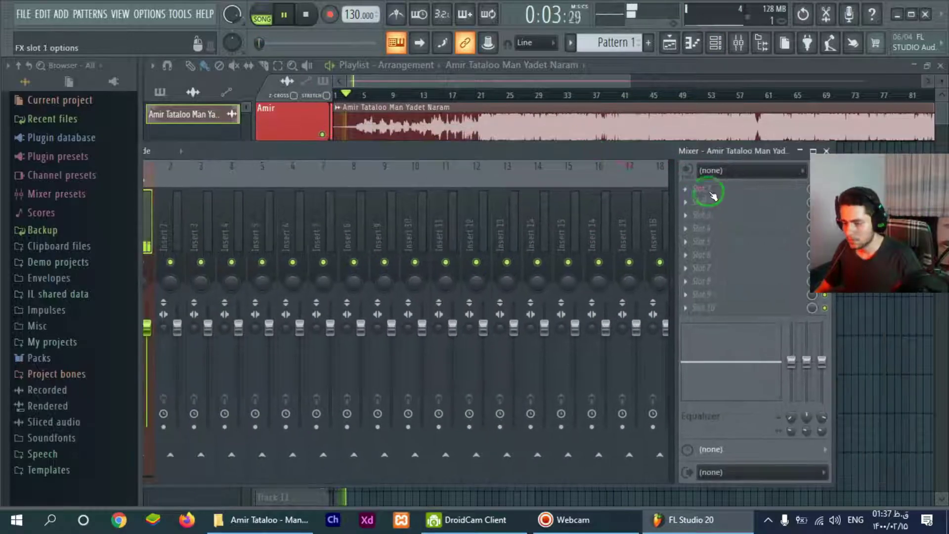
pyautogui.click(703, 215)
pyautogui.click(512, 48)
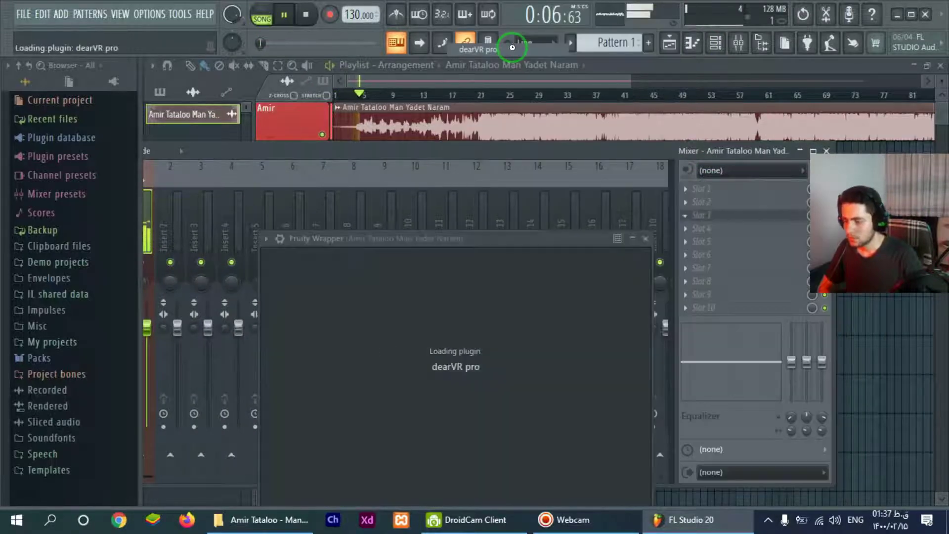
pyautogui.moveTo(518, 241); pyautogui.dragTo(410, 164)
# Step: Set the dearVR pro reverb to Concert Hall 1 with a gain of 2.0 and switch the position mode to Polar
pyautogui.click(772, 330)
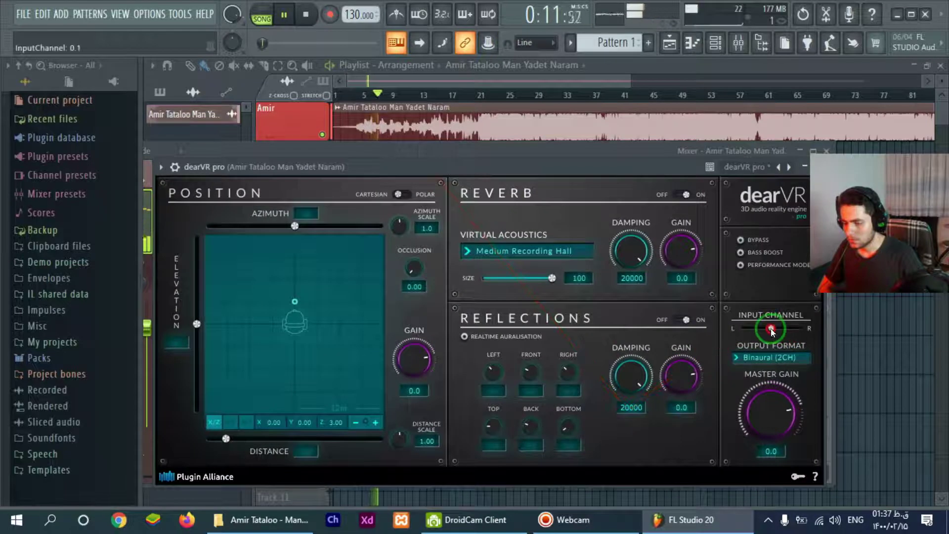
pyautogui.click(527, 251)
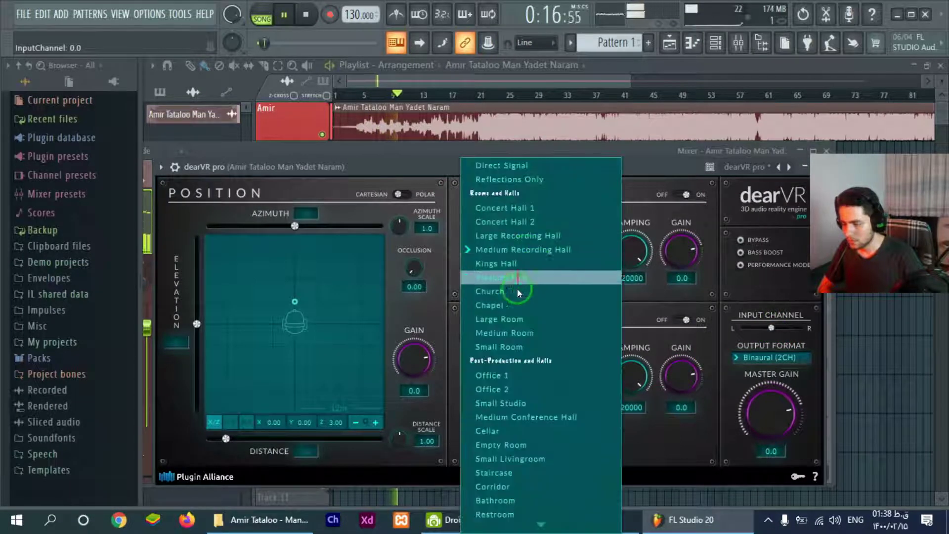
pyautogui.click(523, 209)
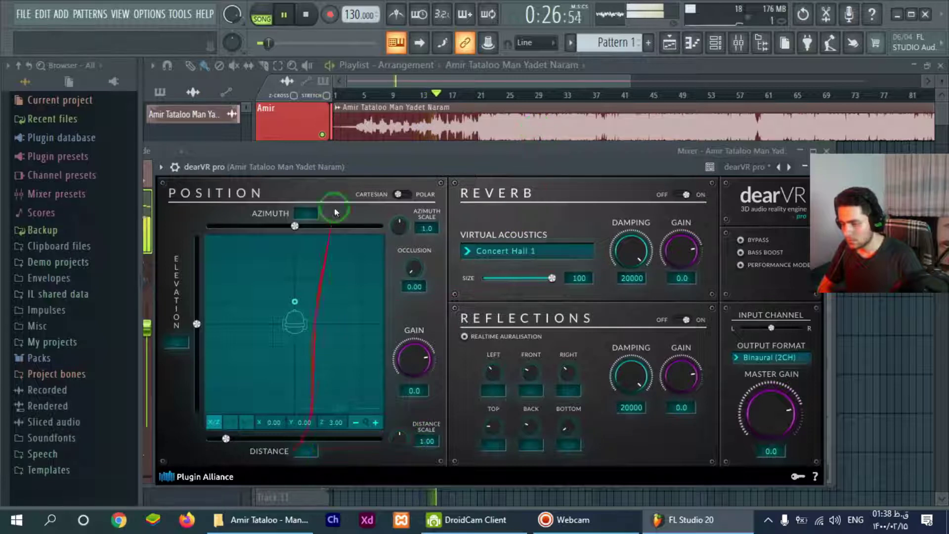
pyautogui.click(403, 194)
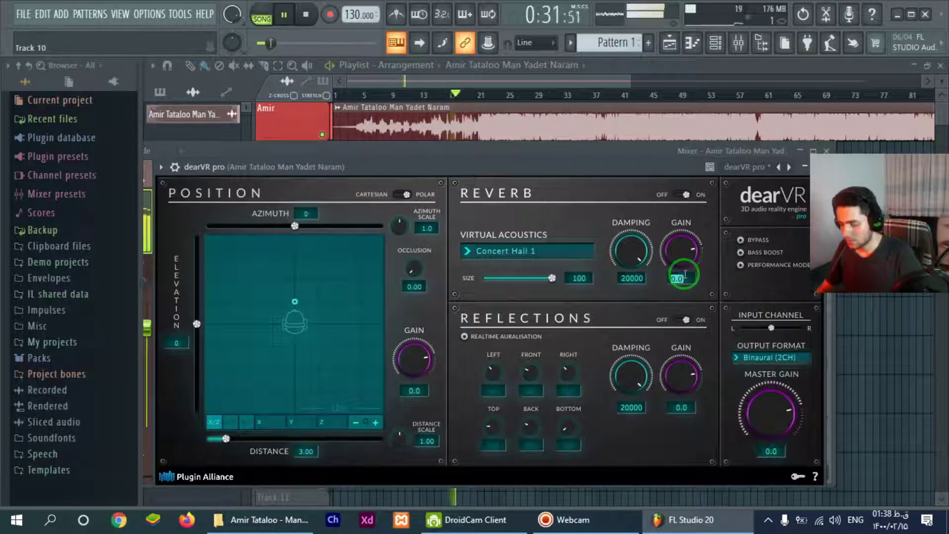
pyautogui.write('2')
pyautogui.press('Return')
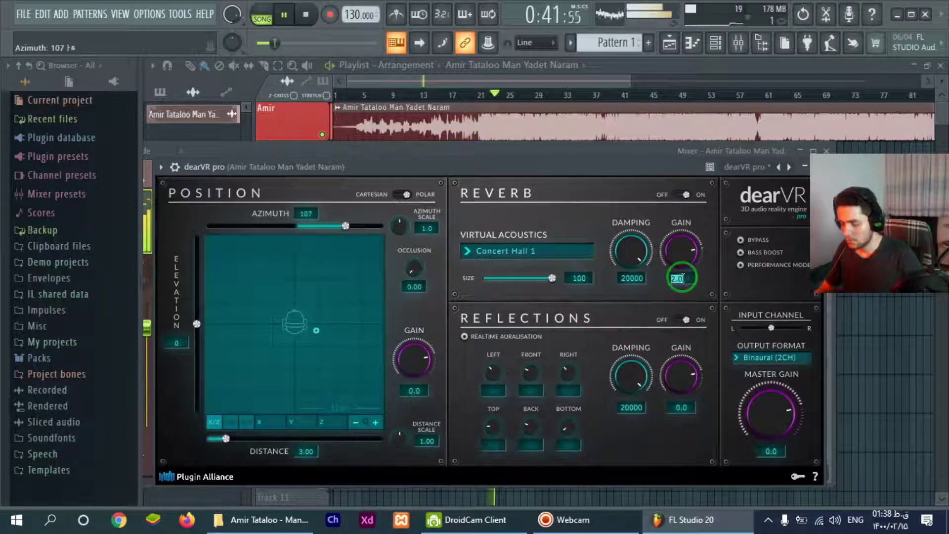
# Step: Adjust the dearVR pro source position to a distance of 4.00 and an azimuth of -114
pyautogui.click(304, 454)
pyautogui.doubleClick(304, 453)
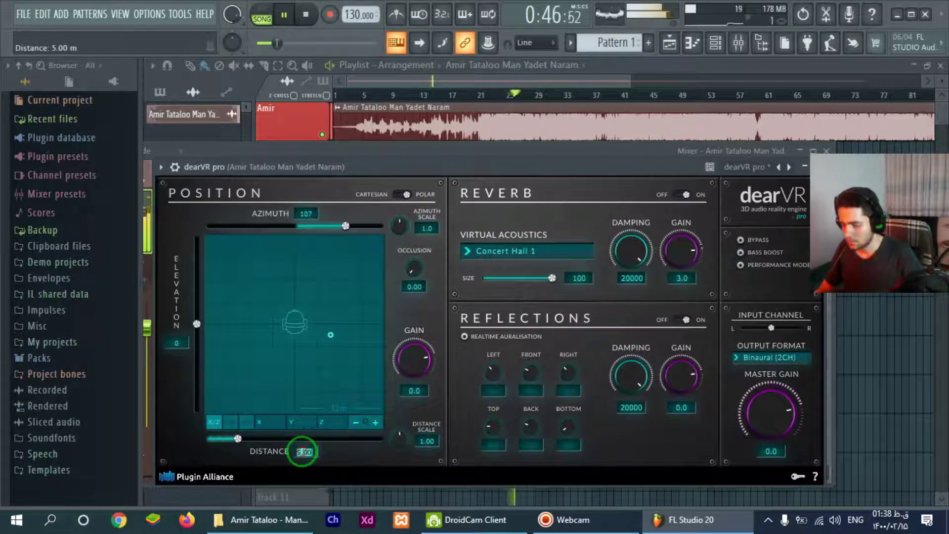
pyautogui.moveTo(345, 226); pyautogui.dragTo(258, 233)
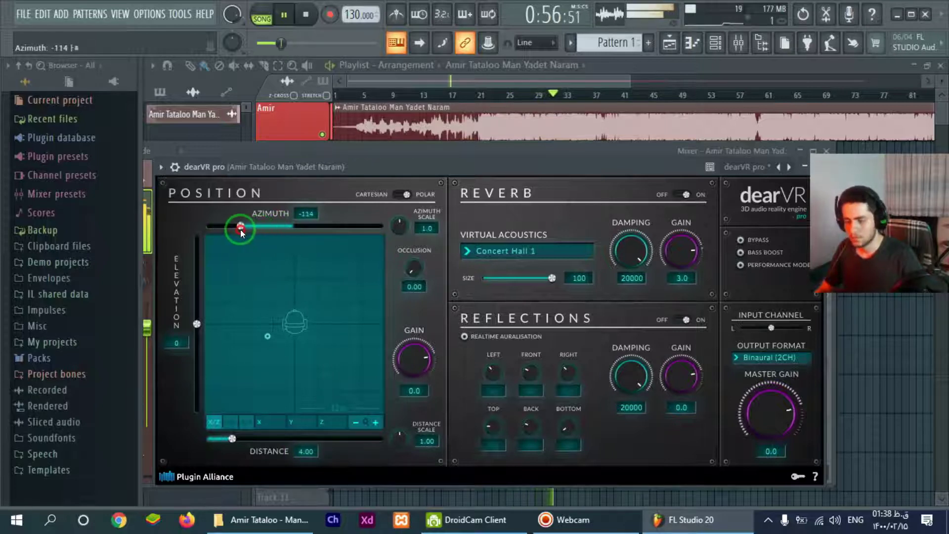
pyautogui.click(280, 44)
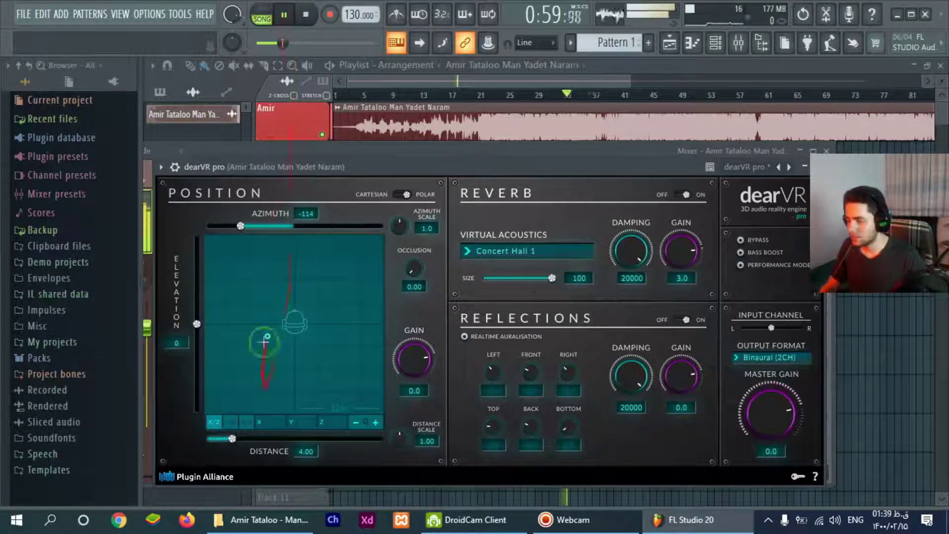
# Step: Try the Concert Hall 2 acoustics with the azimuth at 97, and restore Concert Hall 1
pyautogui.moveTo(354, 226); pyautogui.dragTo(341, 226)
pyautogui.click(527, 252)
pyautogui.click(503, 262)
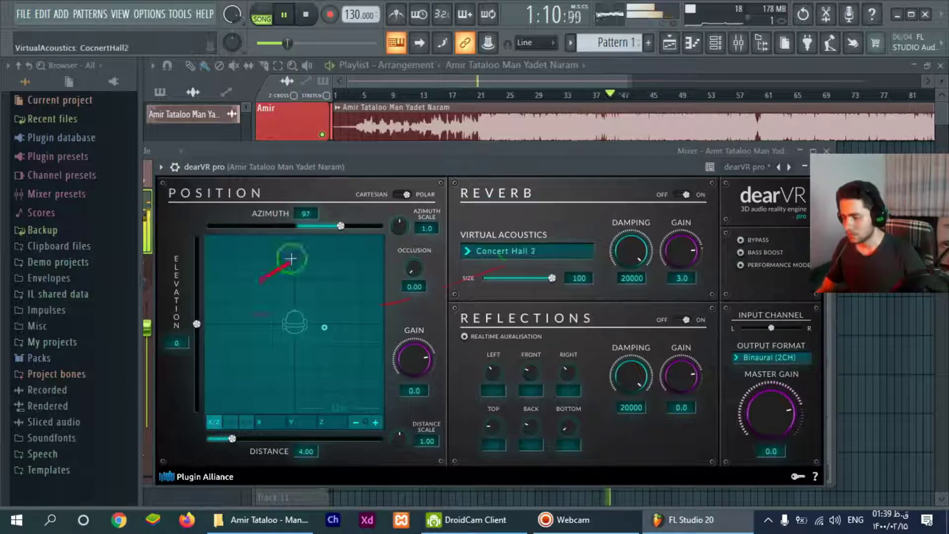
pyautogui.click(555, 249)
pyautogui.click(533, 231)
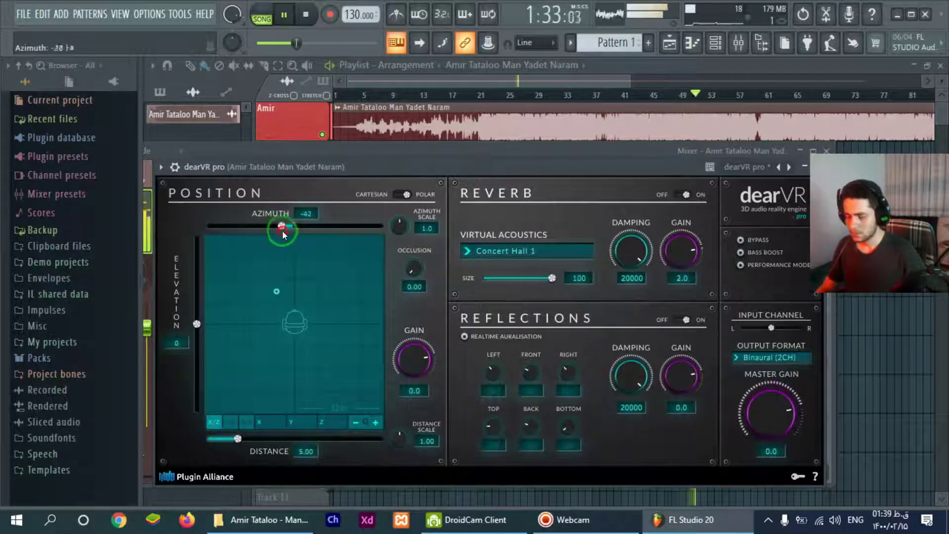
# Step: Add an automation clip for the dearVR pro Azimuth parameter on Track 2 and undo the last few edits
pyautogui.click(61, 14)
pyautogui.click(350, 148)
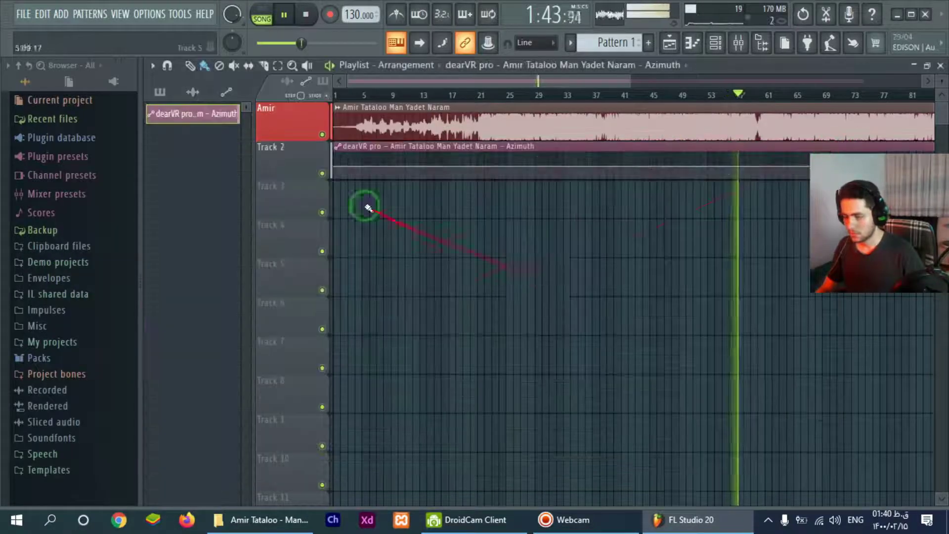
pyautogui.hotkey('ctrl', 'alt', 'z')
pyautogui.hotkey('ctrl', 'alt', 'z')
pyautogui.hotkey('ctrl', 'alt', 'z')
pyautogui.hotkey('ctrl', 'alt', 'z')
# Step: Restart playback from bar 1 and move the webcam overlay down away from the tracks
pyautogui.moveTo(366, 82); pyautogui.dragTo(346, 82)
pyautogui.click(336, 95)
pyautogui.moveTo(878, 240); pyautogui.dragTo(877, 453)
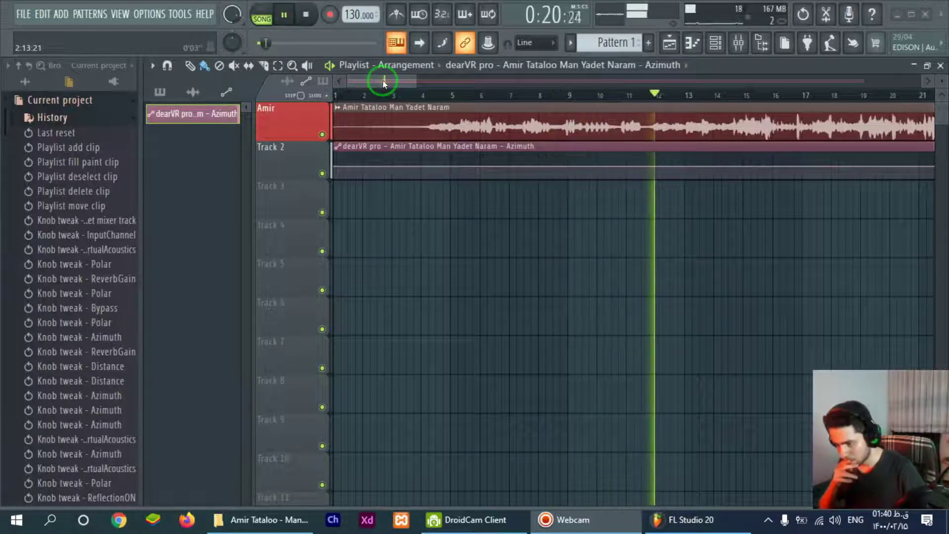
# Step: Split the azimuth automation on Track 2 at bar 13 and make the second part a unique clip with a rising ramp
pyautogui.scroll(3, 703, 166)
pyautogui.click(618, 154)
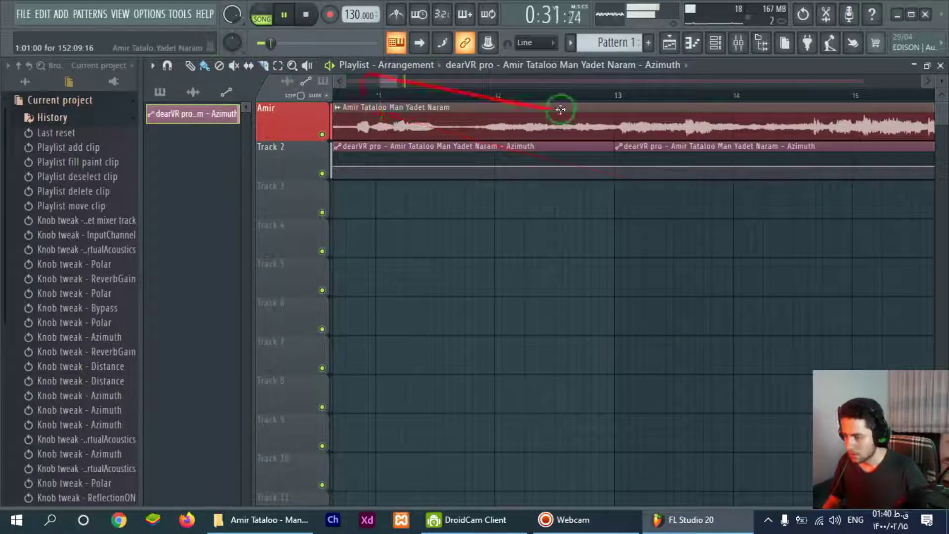
pyautogui.scroll(-2, 586, 176)
pyautogui.rightClick(623, 161)
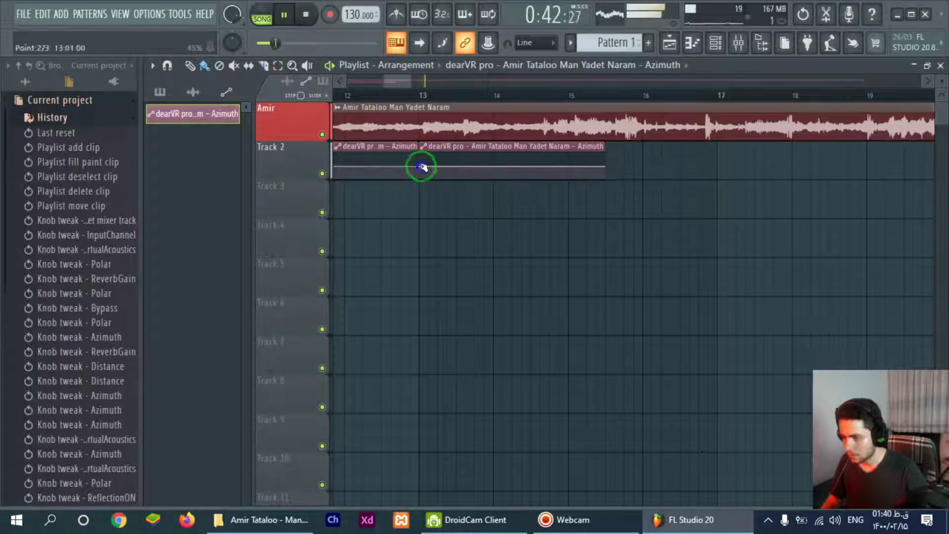
pyautogui.click(423, 147)
pyautogui.click(447, 265)
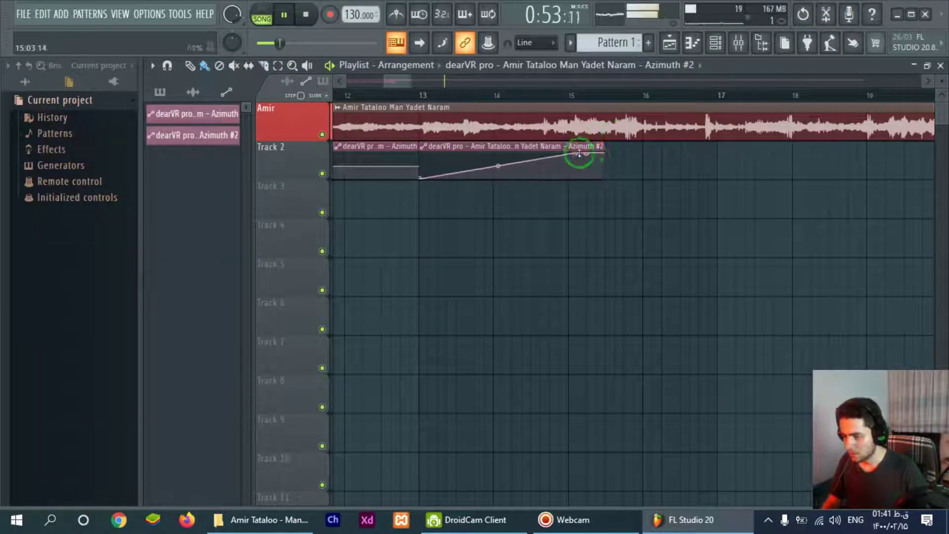
# Step: Duplicate the rising azimuth clip right after itself and raise the end of the automation just before bar 13
pyautogui.click(361, 96)
pyautogui.keyDown('ctrl'); pyautogui.click(517, 145); pyautogui.keyUp('ctrl')
pyautogui.hotkey('ctrl', 'b')
pyautogui.rightClick(401, 167)
pyautogui.moveTo(419, 167)
pyautogui.mouseDown()
pyautogui.moveTo(418, 178)
pyautogui.moveTo(419, 159)
pyautogui.mouseUp()
# Step: Duplicate the rising azimuth clip end to end along Track 2 up to about bar 33
pyautogui.click(364, 98)
pyautogui.click(371, 96)
pyautogui.keyDown('ctrl'); pyautogui.click(707, 146); pyautogui.keyUp('ctrl')
pyautogui.hotkey('ctrl', 'b')
pyautogui.hotkey('ctrl', 'b')
pyautogui.scroll(-3, 727, 186)
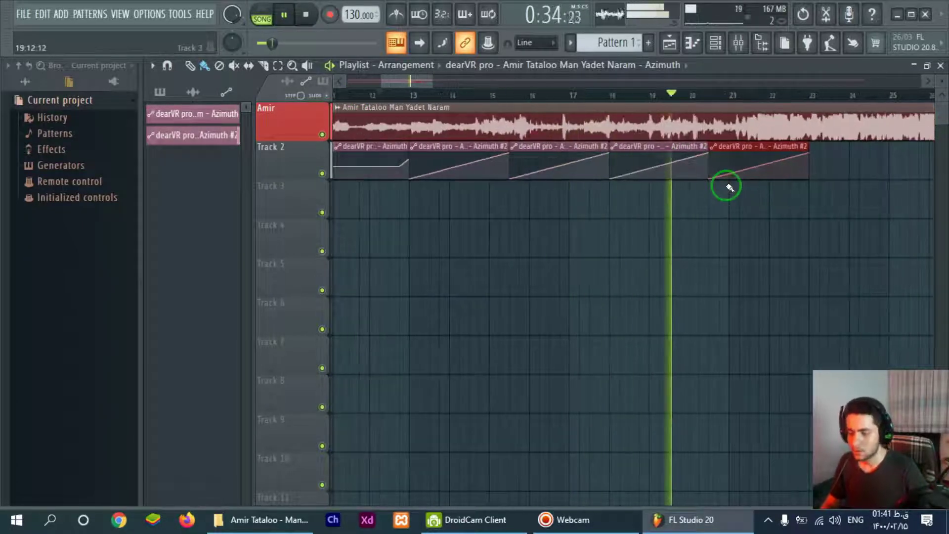
pyautogui.moveTo(404, 80); pyautogui.dragTo(428, 81)
pyautogui.hotkey('ctrl', 'b')
pyautogui.hotkey('ctrl', 'b')
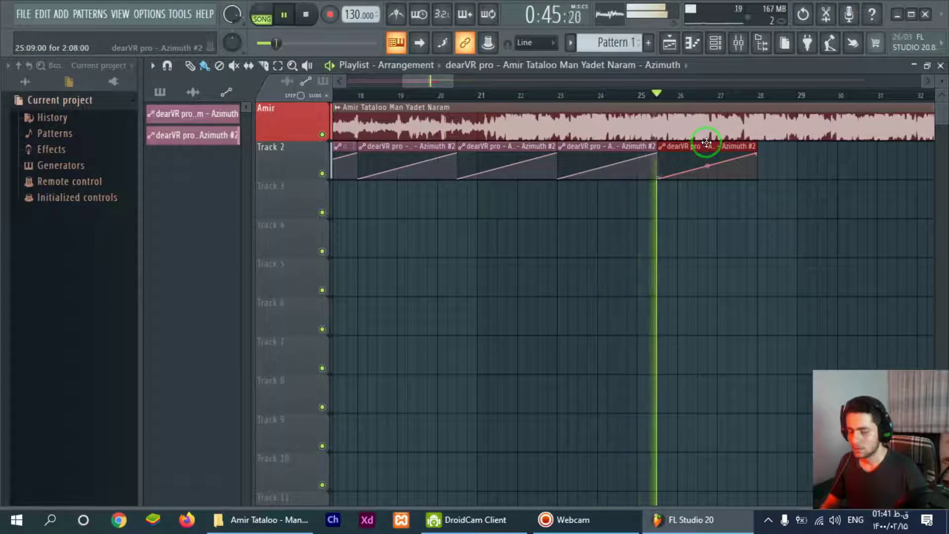
pyautogui.hotkey('ctrl', 'b')
pyautogui.hotkey('ctrl', 'b')
pyautogui.scroll(-2, 452, 97)
# Step: Review the reverb gain in dearVR pro from the mixer, and close the plugin and mixer windows
pyautogui.click(361, 97)
pyautogui.press('F9')
pyautogui.click(741, 215)
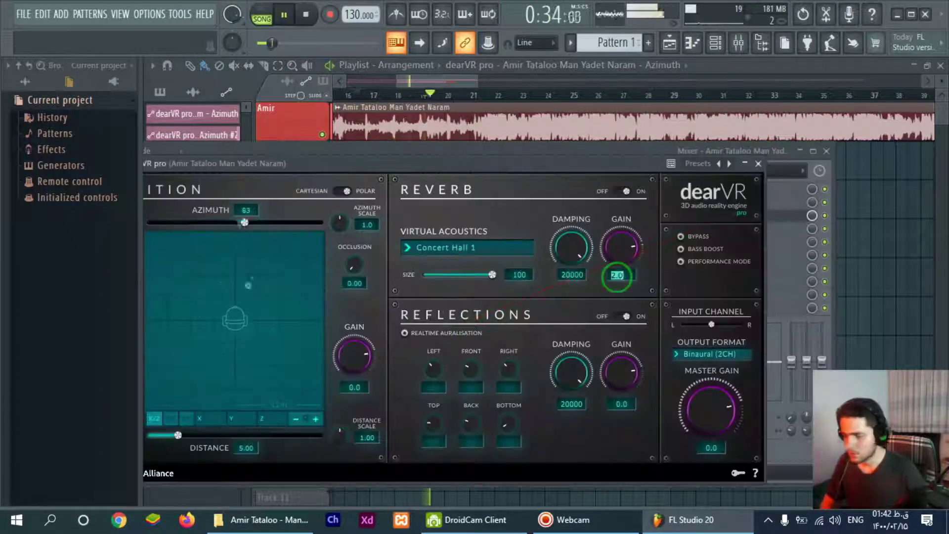
pyautogui.click(758, 163)
pyautogui.click(799, 151)
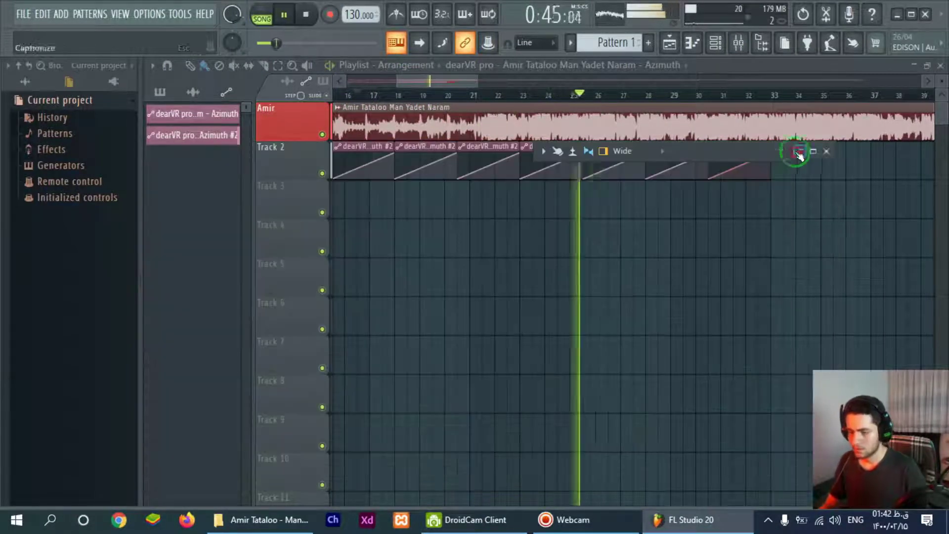
pyautogui.click(800, 152)
pyautogui.click(827, 152)
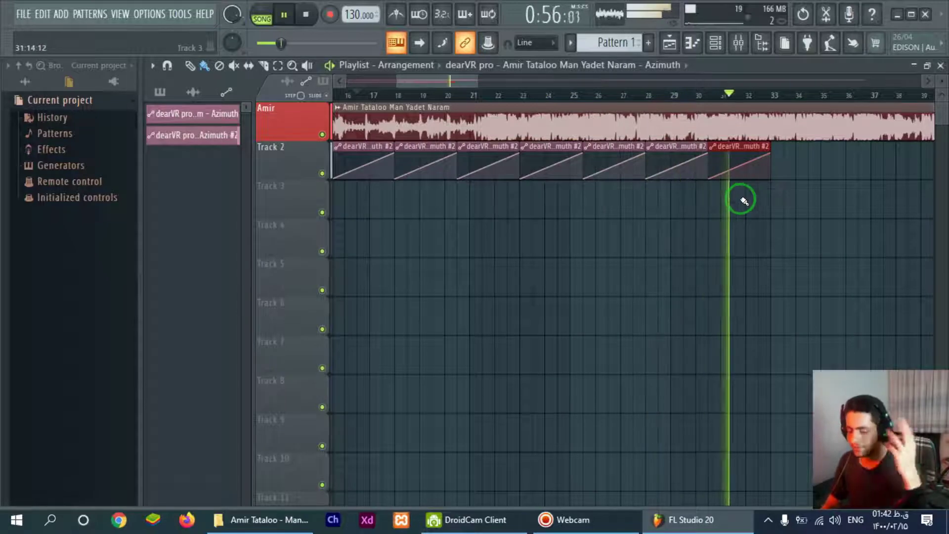
# Step: Extend the run of rising azimuth clips on Track 2 to about bar 43
pyautogui.hotkey('ctrl', 'b')
pyautogui.moveTo(419, 81); pyautogui.dragTo(464, 82)
pyautogui.hotkey('ctrl', 'b')
pyautogui.hotkey('ctrl', 'b')
pyautogui.press('space')
pyautogui.click(270, 520)
pyautogui.hotkey('alt', 'Tab')
pyautogui.press('space')
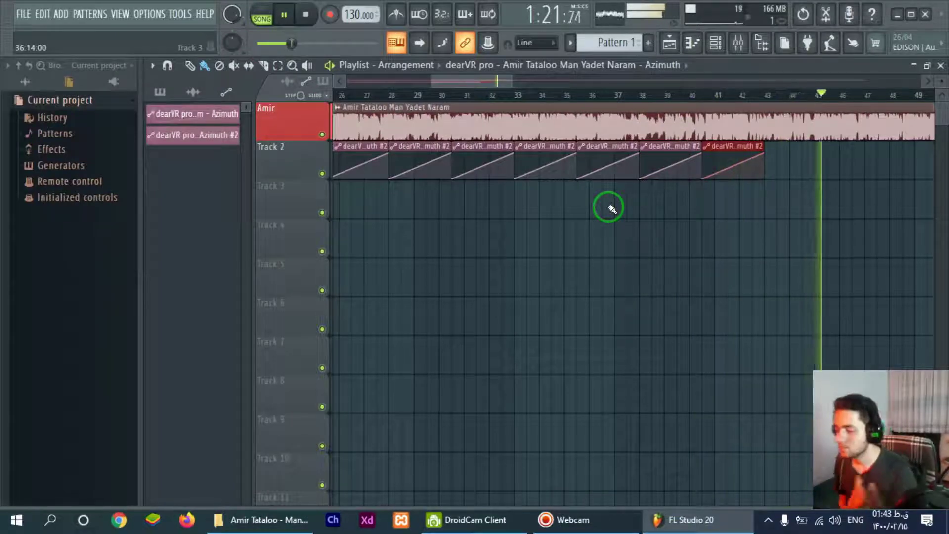
# Step: Save the project in the FL Studio Projects folder as "Amir Tataloo Man Yadet Naram 8D Music 432Hz"
pyautogui.hotkey('ctrl', 's')
pyautogui.scroll(-1, 79, 188)
pyautogui.click(68, 115)
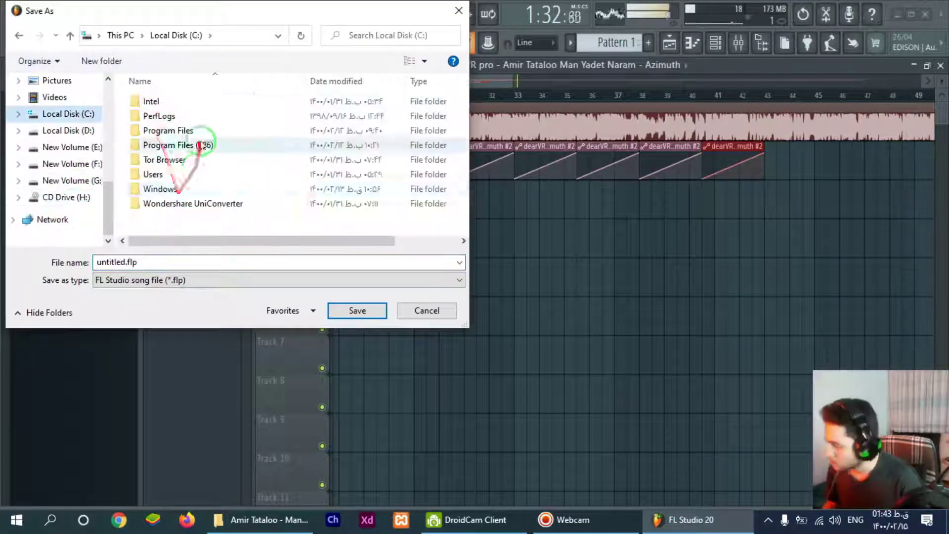
pyautogui.doubleClick(186, 130)
pyautogui.scroll(5, 82, 136)
pyautogui.click(64, 98)
pyautogui.doubleClick(195, 131)
pyautogui.doubleClick(163, 130)
pyautogui.doubleClick(180, 154)
pyautogui.write('Amir Tataloo Man Yadet Naram 8')
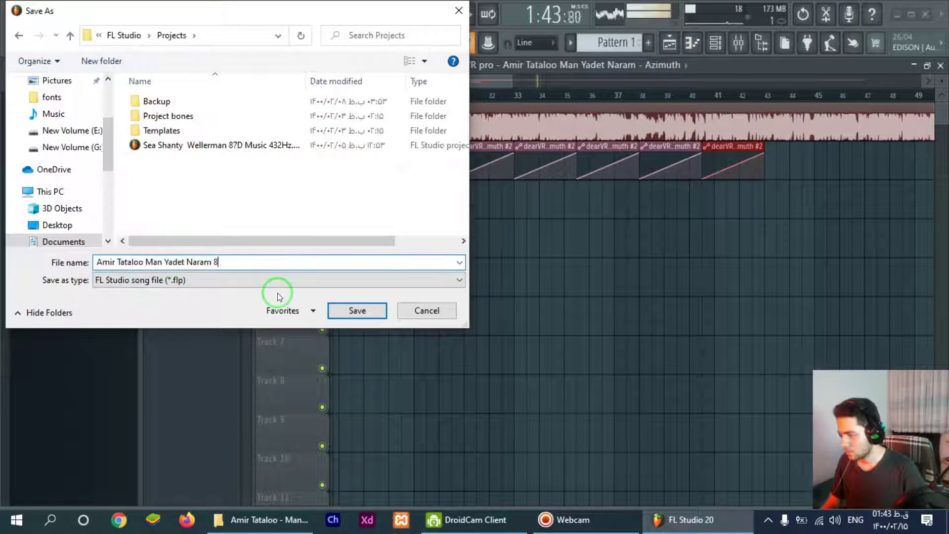
pyautogui.write('D Music 432Hz')
pyautogui.click(358, 310)
# Step: Enter an exact value for the song's master pitch and play from about bar 37
pyautogui.rightClick(233, 42)
pyautogui.click(259, 226)
pyautogui.press('Return')
pyautogui.click(614, 96)
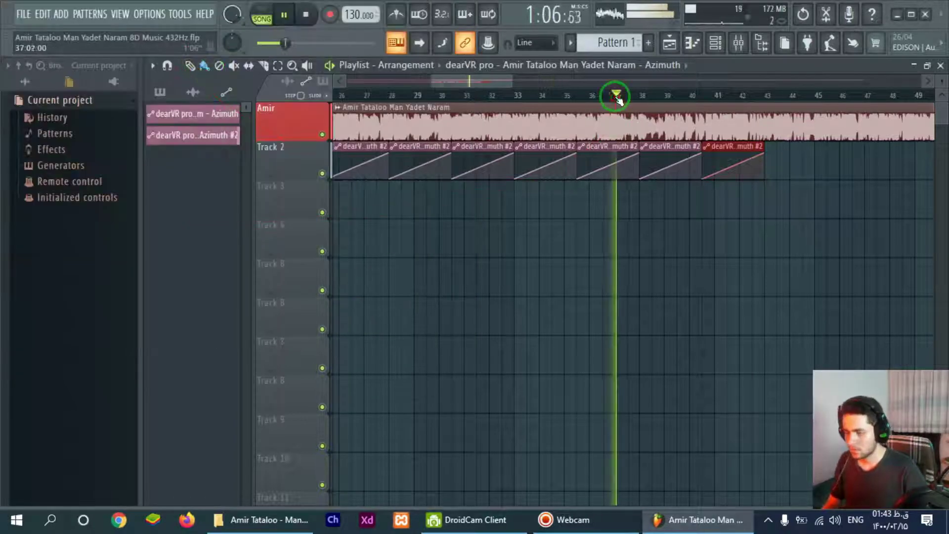
pyautogui.moveTo(482, 82)
pyautogui.mouseDown()
pyautogui.moveTo(502, 85)
pyautogui.moveTo(491, 82)
pyautogui.mouseUp()
pyautogui.scroll(3, 541, 168)
pyautogui.rightClick(594, 168)
pyautogui.hotkey('ctrl', 'z')
pyautogui.press('space')
pyautogui.press('space')
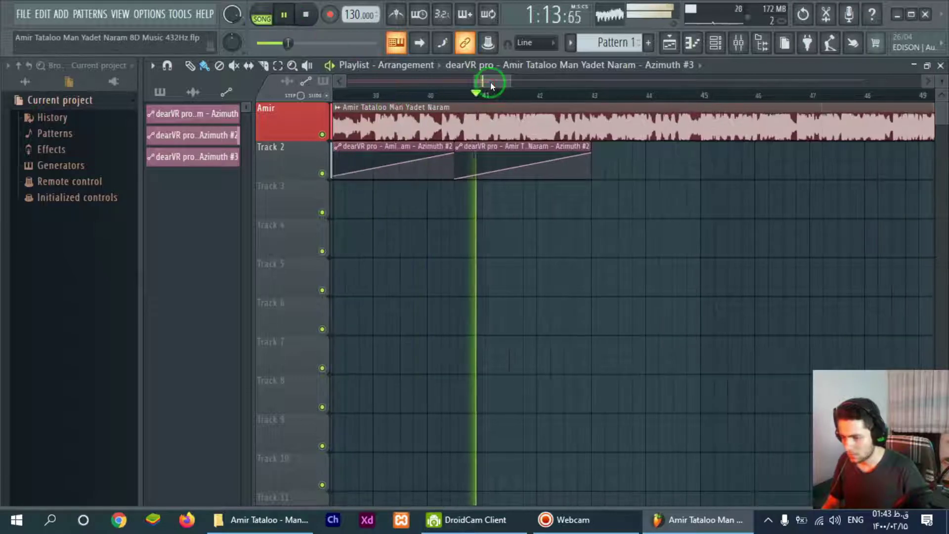
pyautogui.click(289, 17)
pyautogui.click(459, 148)
pyautogui.click(490, 264)
pyautogui.rightClick(512, 166)
pyautogui.hscroll(-1, 477, 170)
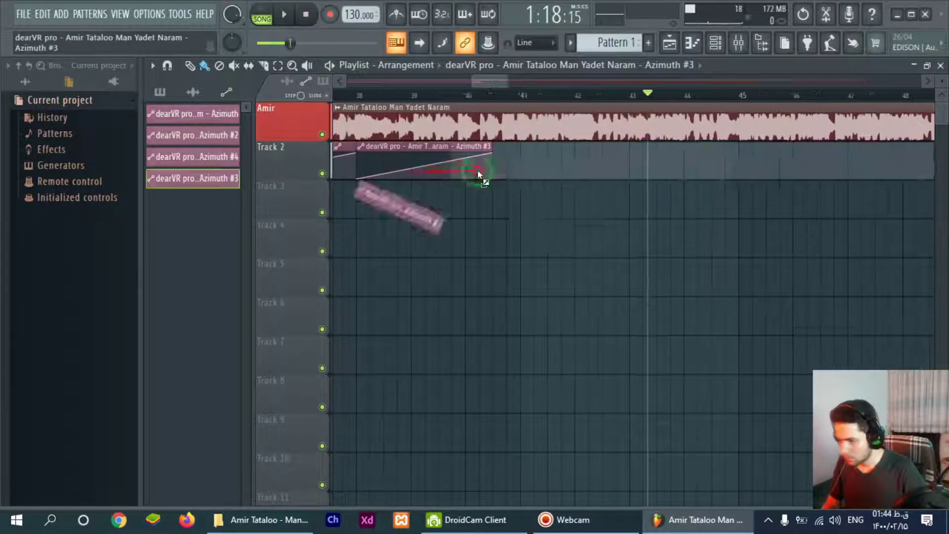
pyautogui.click(496, 170)
pyautogui.moveTo(475, 86); pyautogui.dragTo(505, 84)
pyautogui.rightClick(409, 175)
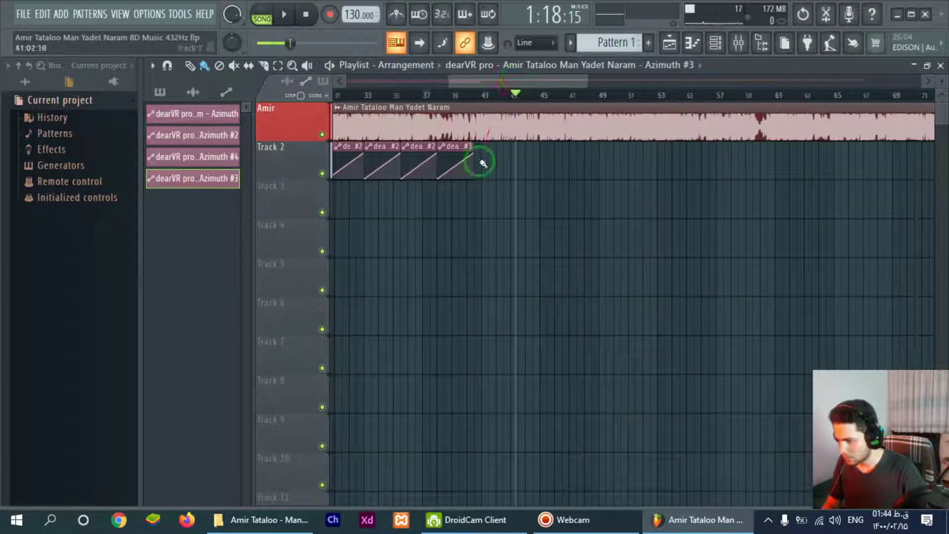
# Step: Undo the last clip edits and delete the unused azimuth automation clip from the project's clip list
pyautogui.hotkey('ctrl', 'alt', 'z')
pyautogui.hotkey('ctrl', 'alt', 'z')
pyautogui.hotkey('ctrl', 'alt', 'z')
pyautogui.rightClick(199, 180)
pyautogui.click(233, 250)
pyautogui.click(544, 305)
# Step: Make the last azimuth clip before bar 43 unique, shorten its ramp slightly, and duplicate it
pyautogui.scroll(4, 560, 186)
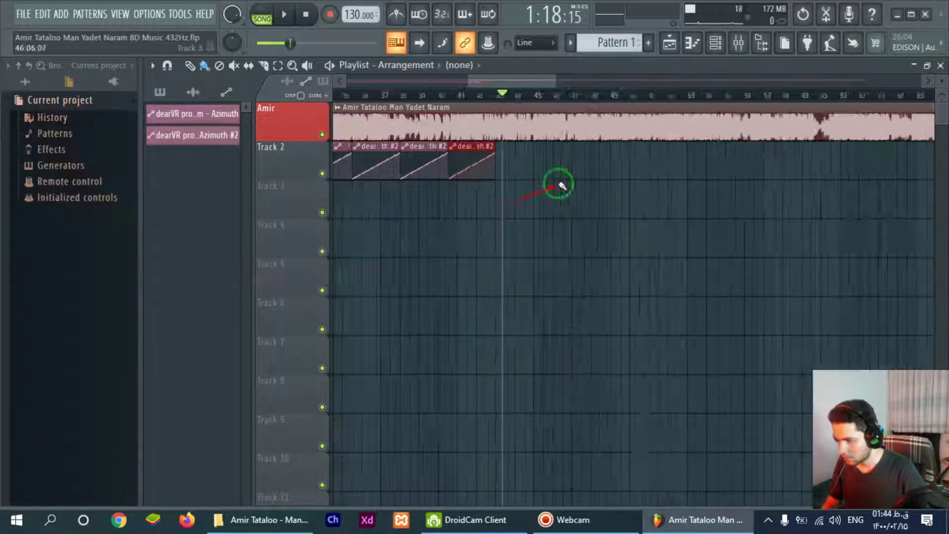
pyautogui.scroll(2, 444, 96)
pyautogui.press('space')
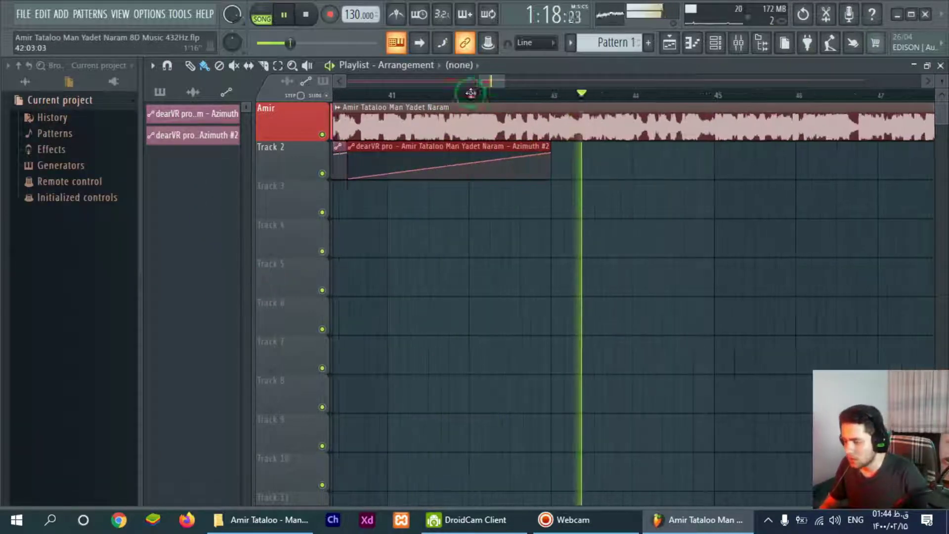
pyautogui.click(352, 146)
pyautogui.click(383, 264)
pyautogui.moveTo(548, 150)
pyautogui.mouseDown()
pyautogui.moveTo(475, 147)
pyautogui.moveTo(542, 155)
pyautogui.mouseUp()
pyautogui.hotkey('ctrl', 'b')
# Step: Make the duplicated clip after bar 42 unique and turn it into a much shorter rising ramp
pyautogui.click(505, 147)
pyautogui.click(537, 264)
pyautogui.scroll(5, 507, 147)
pyautogui.scroll(-3, 543, 155)
pyautogui.rightClick(539, 155)
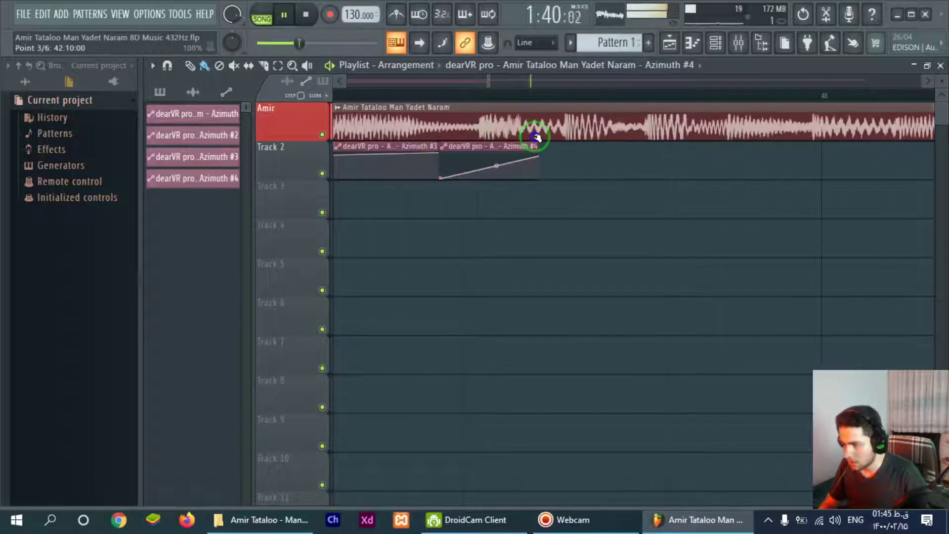
pyautogui.scroll(4, 504, 157)
pyautogui.scroll(-4, 502, 152)
# Step: Repeat the short Azimuth #4 ramp back to back on Track 2 from bar 42 to past bar 43
pyautogui.keyDown('ctrl'); pyautogui.click(497, 147); pyautogui.keyUp('ctrl')
pyautogui.moveTo(468, 152); pyautogui.dragTo(655, 155)
pyautogui.hotkey('ctrl', 'b')
pyautogui.hotkey('ctrl', 'b')
pyautogui.hotkey('ctrl', 'b')
pyautogui.hotkey('ctrl', 'b')
pyautogui.hotkey('ctrl', 'b')
# Step: Copy the longer Azimuth #3 clip to the end of the short ramps after bar 43 and repeat it twice
pyautogui.scroll(-4, 494, 148)
pyautogui.keyDown('ctrl'); pyautogui.click(411, 148); pyautogui.keyUp('ctrl')
pyautogui.hotkey('ctrl', 'b')
pyautogui.scroll(6, 421, 192)
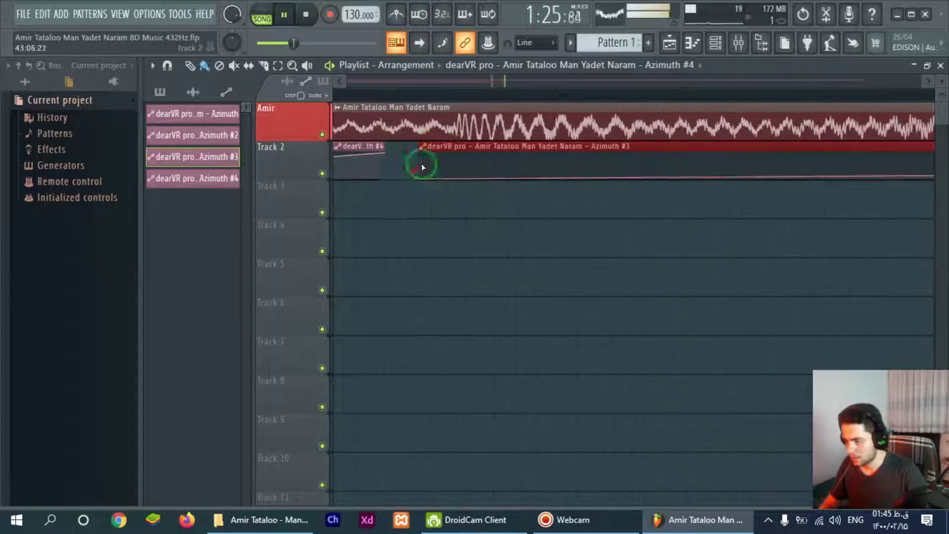
pyautogui.moveTo(422, 165); pyautogui.dragTo(386, 165)
pyautogui.scroll(-7, 714, 176)
pyautogui.hotkey('ctrl', 'b')
pyautogui.hotkey('ctrl', 'b')
# Step: Copy a group of six short Azimuth #4 ramps onto Track 3 near bar 48
pyautogui.scroll(2, 560, 105)
pyautogui.click(559, 96)
pyautogui.moveTo(372, 198); pyautogui.dragTo(658, 187)
pyautogui.scroll(4, 623, 260)
pyautogui.click(451, 96)
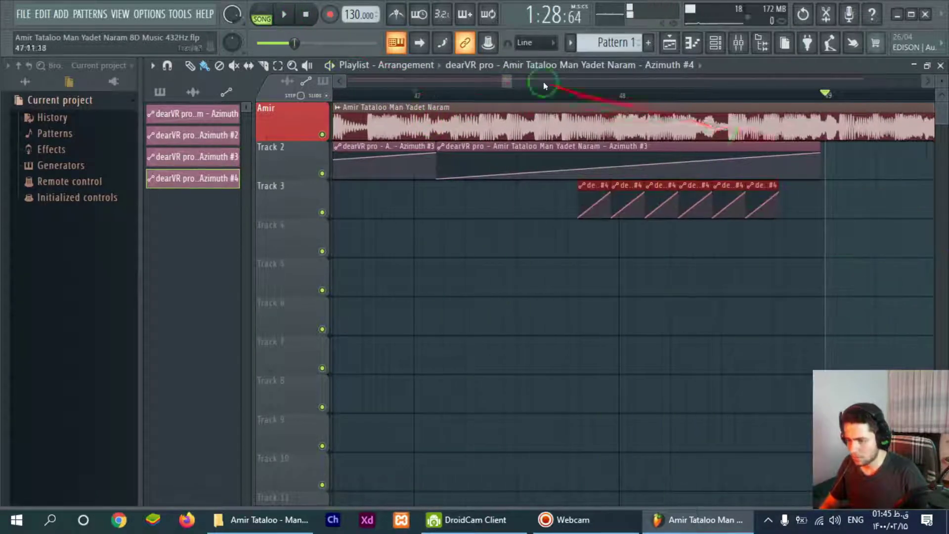
pyautogui.click(283, 15)
pyautogui.click(284, 14)
# Step: Move the short ramps on Track 3 to just before bar 49 and delete all but the first two
pyautogui.moveTo(356, 198); pyautogui.dragTo(885, 193)
pyautogui.scroll(3, 856, 254)
pyautogui.scroll(-2, 769, 242)
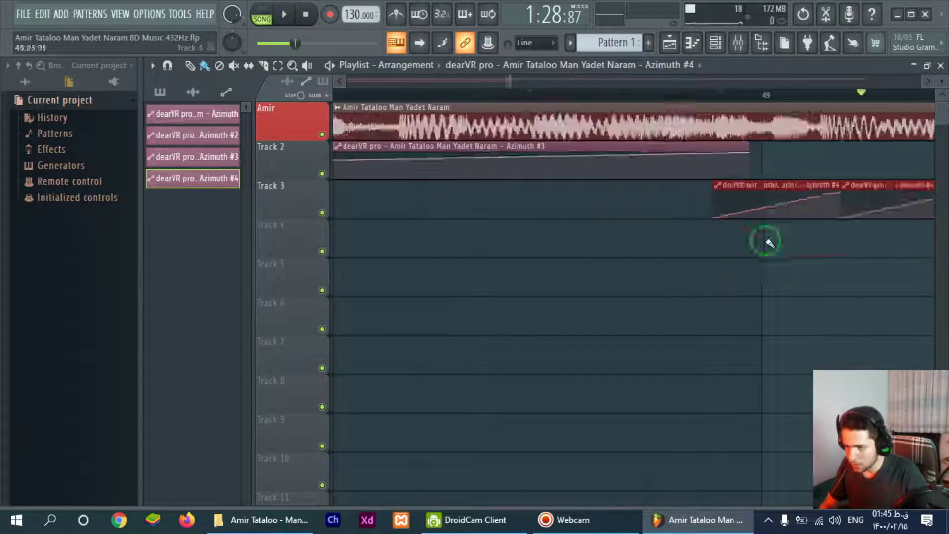
pyautogui.scroll(-3, 510, 87)
pyautogui.scroll(4, 510, 87)
pyautogui.rightClick(509, 203)
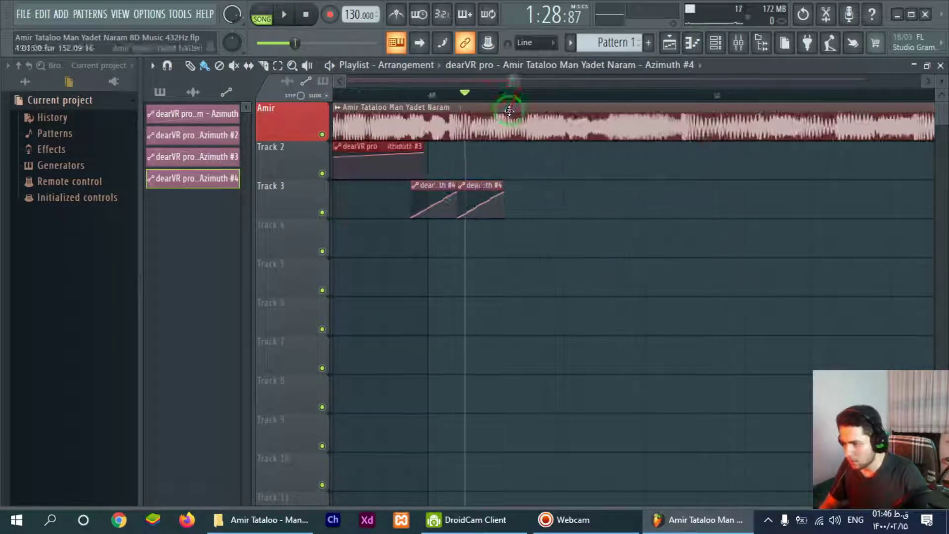
# Step: Make the last azimuth clip before bar 49 unique and trim it to end where the Track 3 ramps start
pyautogui.scroll(-3, 508, 85)
pyautogui.click(342, 147)
pyautogui.click(366, 223)
pyautogui.scroll(4, 667, 146)
pyautogui.moveTo(634, 147); pyautogui.dragTo(500, 147)
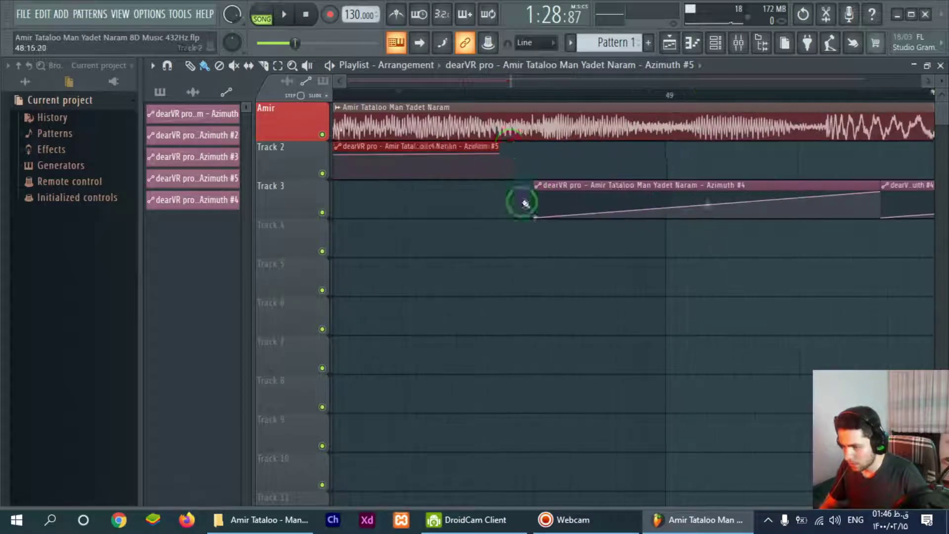
pyautogui.scroll(-6, 539, 147)
# Step: Paint consecutive Azimuth #5 ramps on Track 2 from the end of the Track 3 ramps to about bar 60 during playback
pyautogui.click(606, 157)
pyautogui.scroll(-2, 610, 153)
pyautogui.click(479, 98)
pyautogui.press('space')
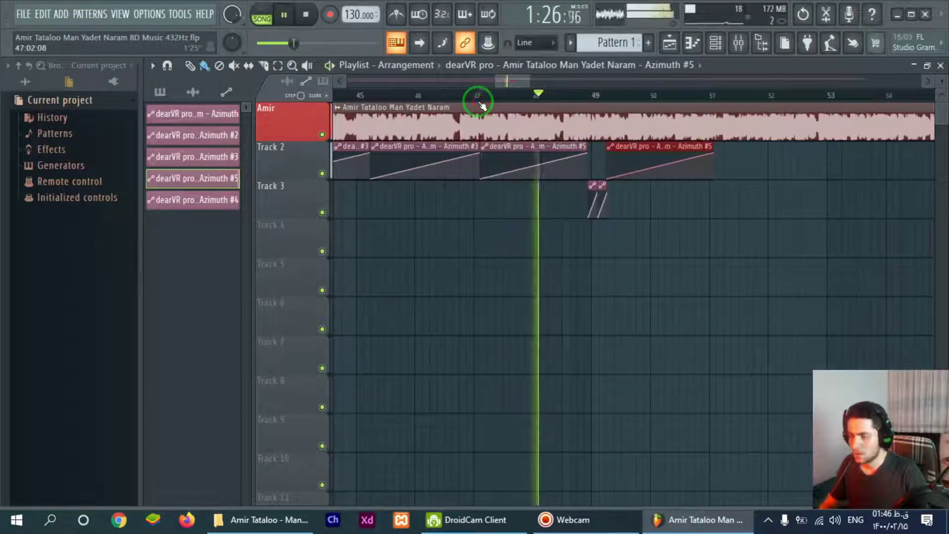
pyautogui.moveTo(717, 161); pyautogui.dragTo(924, 161)
pyautogui.moveTo(513, 82); pyautogui.dragTo(532, 81)
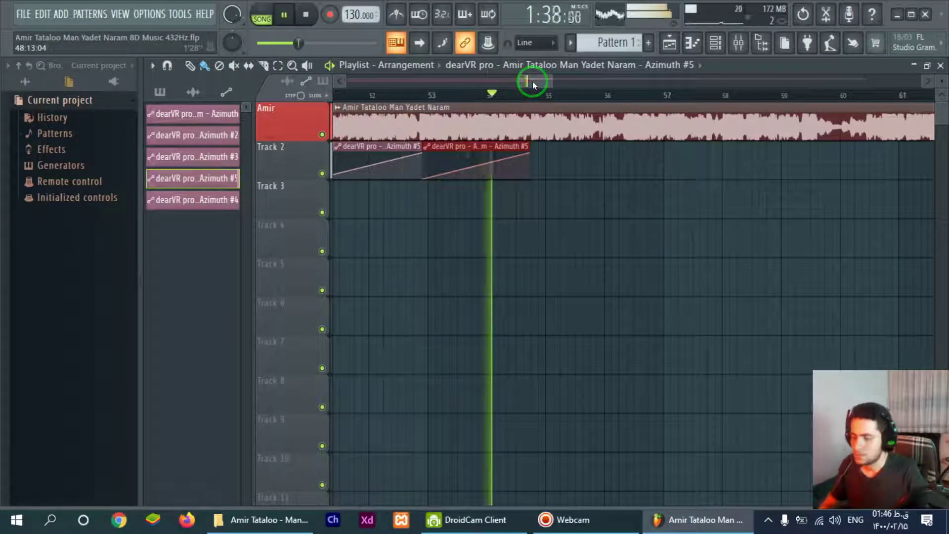
pyautogui.moveTo(534, 160); pyautogui.dragTo(757, 160)
pyautogui.moveTo(533, 82); pyautogui.dragTo(543, 81)
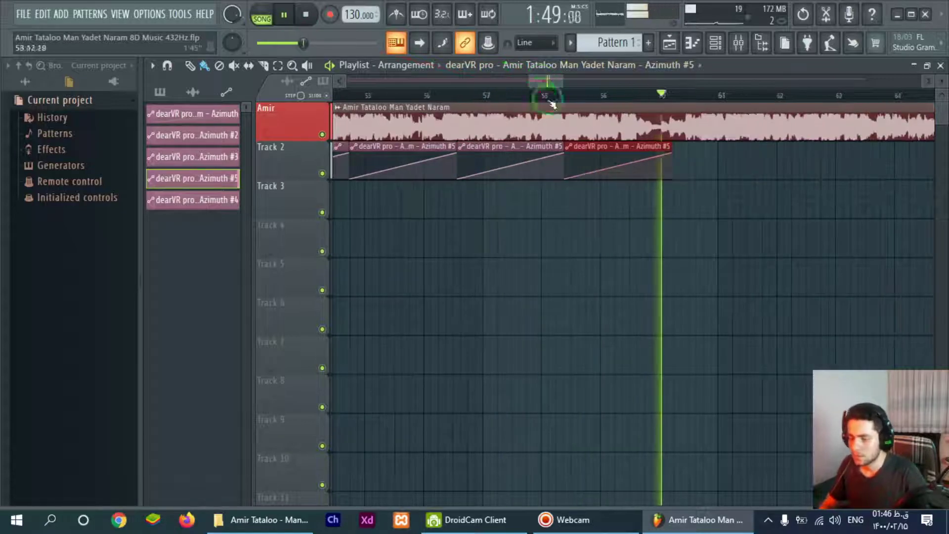
# Step: Stop playback and delete the last Azimuth #5 clip on Track 2, the one running to about bar 60
pyautogui.scroll(4, 658, 170)
pyautogui.click(490, 97)
pyautogui.press('space')
pyautogui.scroll(2, 544, 90)
pyautogui.scroll(-2, 536, 87)
pyautogui.rightClick(634, 168)
# Step: Copy the short Azimuth #4 ramps from around bar 44 to Track 2 near bar 60 and erase the surplus ones
pyautogui.moveTo(193, 135); pyautogui.dragTo(763, 168)
pyautogui.scroll(-5, 763, 168)
pyautogui.scroll(3, 759, 163)
pyautogui.scroll(-3, 750, 95)
pyautogui.scroll(3, 585, 196)
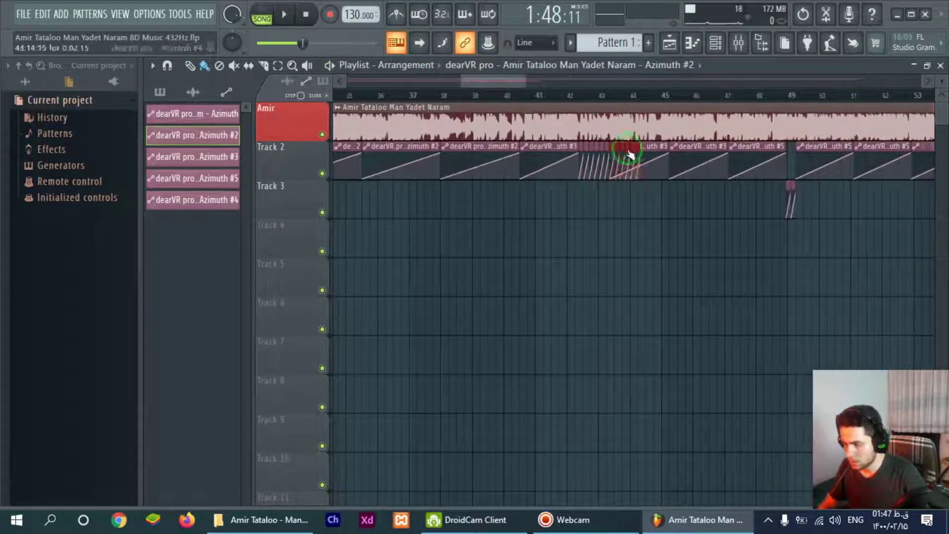
pyautogui.moveTo(631, 154); pyautogui.dragTo(852, 142)
pyautogui.scroll(3, 882, 96)
pyautogui.click(440, 96)
pyautogui.press('space')
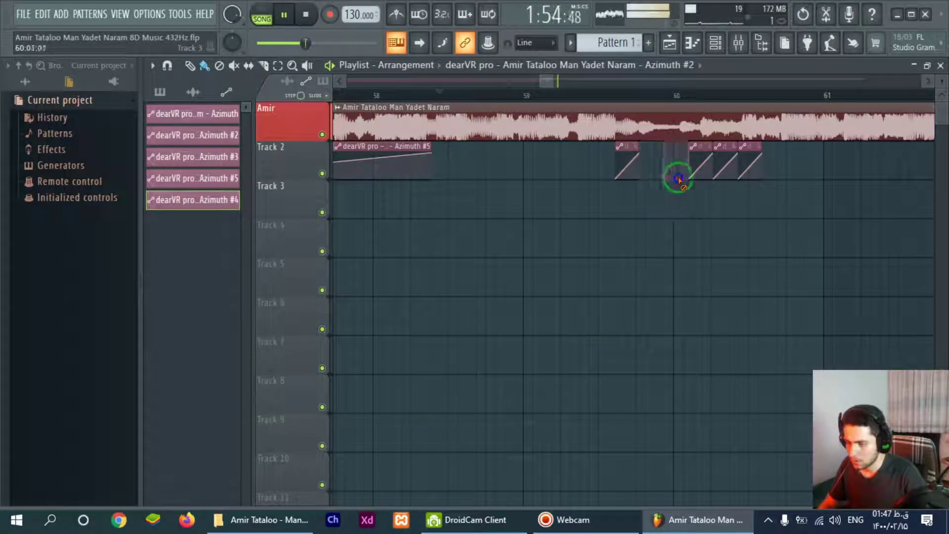
pyautogui.rightClick(694, 176)
# Step: Make two adjoining short ramps before bar 60 unique, one rising and the next falling, to form a peak
pyautogui.scroll(3, 683, 197)
pyautogui.click(450, 146)
pyautogui.click(503, 278)
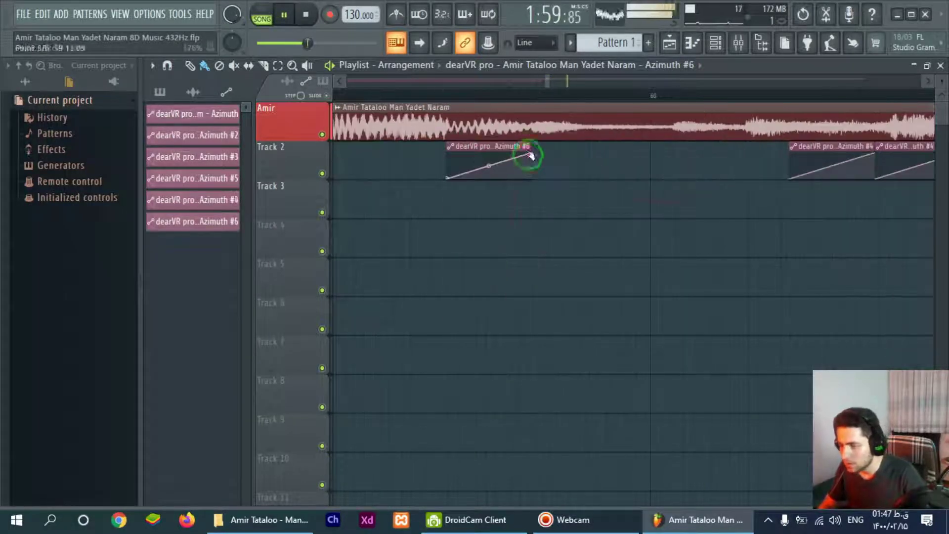
pyautogui.scroll(3, 514, 197)
pyautogui.moveTo(678, 171); pyautogui.dragTo(592, 152)
pyautogui.scroll(-2, 613, 179)
pyautogui.click(595, 147)
pyautogui.click(638, 278)
pyautogui.moveTo(690, 153); pyautogui.dragTo(690, 179)
pyautogui.scroll(-3, 742, 198)
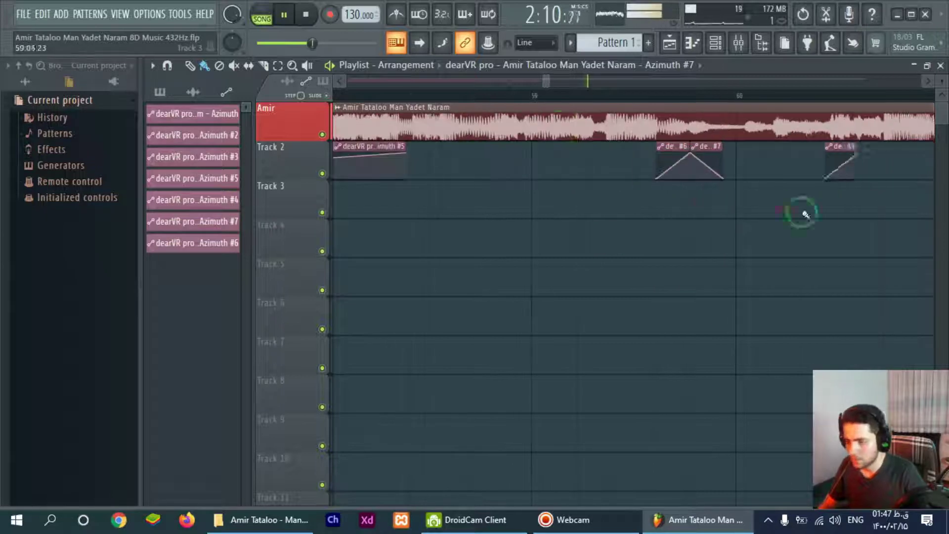
# Step: Make the Azimuth #5 clip leading into the peak unique and fit it up to the peak's start at bar 60
pyautogui.rightClick(411, 159)
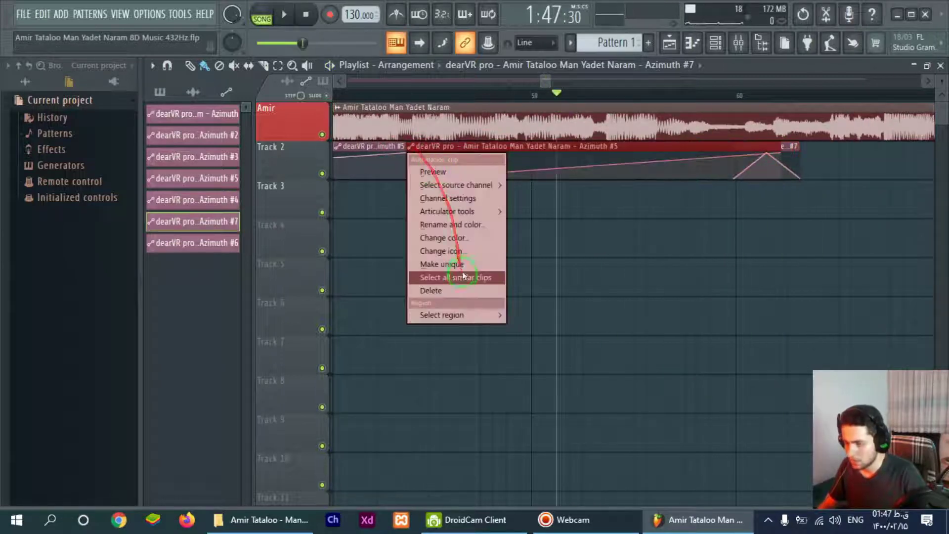
pyautogui.click(474, 276)
pyautogui.scroll(-7, 612, 193)
pyautogui.press('space')
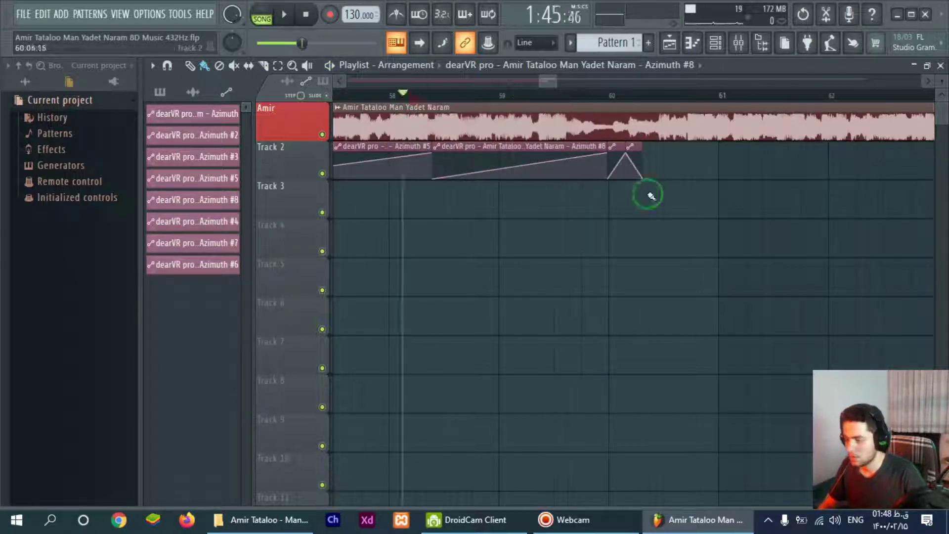
# Step: Duplicate the two short ramps forming the peak at bar 60 on Track 2 directly after themselves
pyautogui.hotkey('ctrl', 'b')
pyautogui.moveTo(655, 207); pyautogui.dragTo(595, 145)
pyautogui.scroll(3, 601, 164)
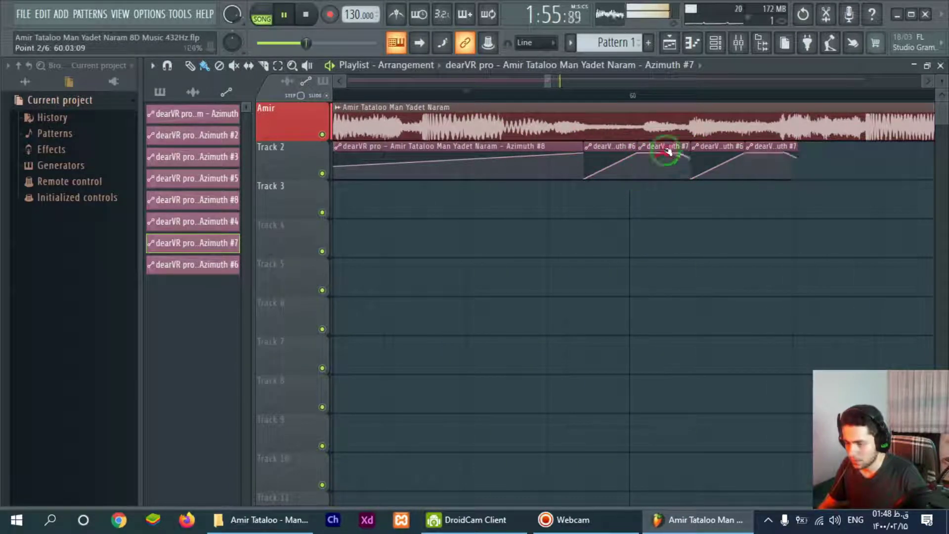
# Step: Place a copy of the Azimuth #8 ramp flush after the short ramps near bar 60 and play from about bar 58
pyautogui.click(529, 146)
pyautogui.click(683, 145)
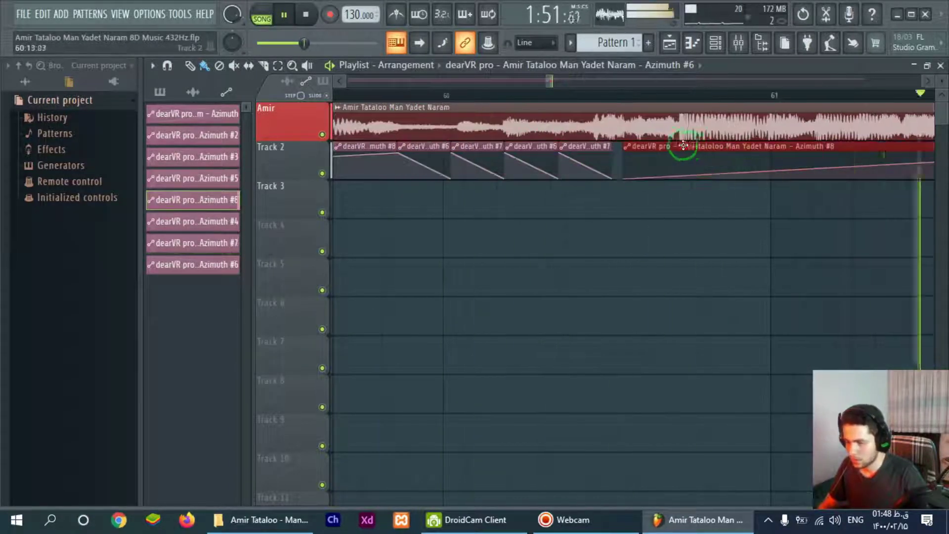
pyautogui.scroll(4, 682, 145)
pyautogui.moveTo(682, 145); pyautogui.dragTo(564, 148)
pyautogui.scroll(-7, 563, 239)
pyautogui.click(400, 97)
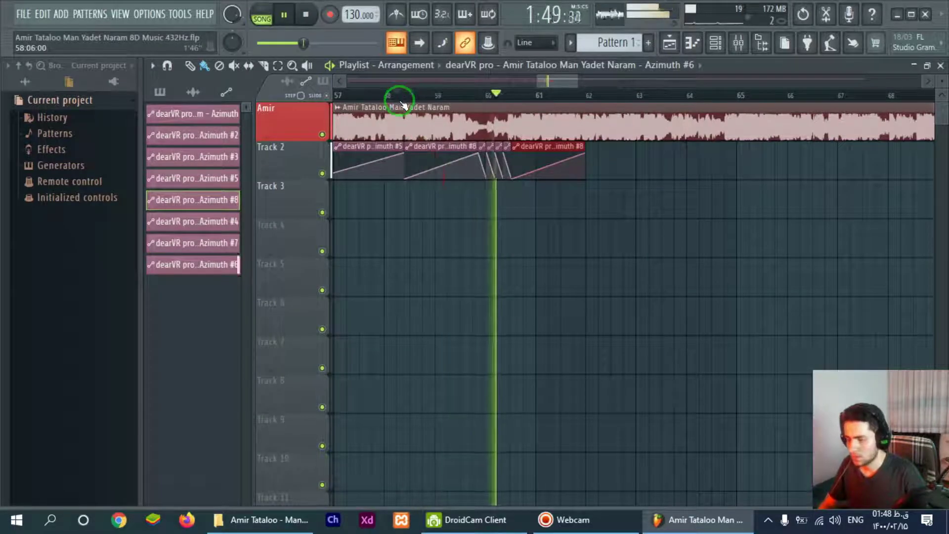
# Step: Refit the Azimuth #8 clips and the short ramps around bar 60 so they adjoin without gaps, and replay the passage
pyautogui.scroll(3, 403, 96)
pyautogui.click(525, 148)
pyautogui.rightClick(663, 195)
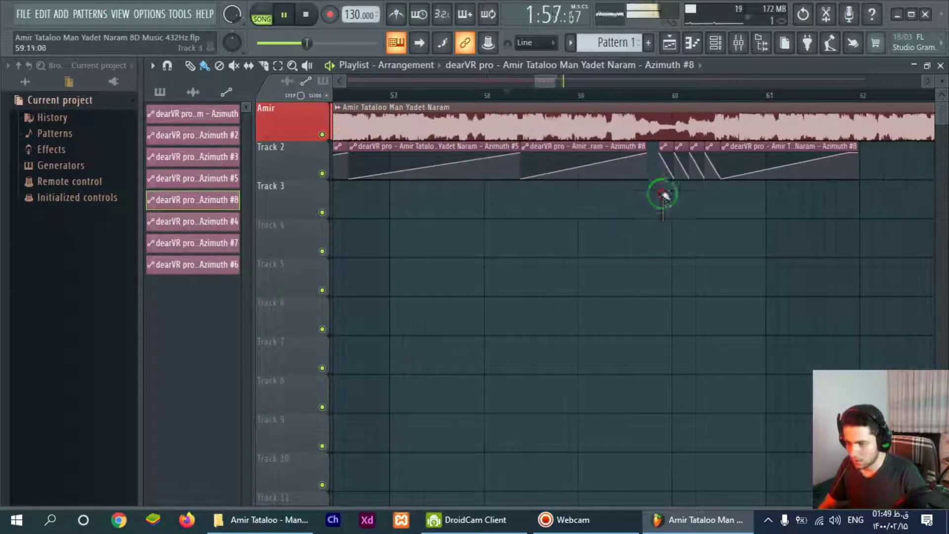
pyautogui.click(707, 147)
pyautogui.scroll(3, 721, 148)
pyautogui.click(525, 99)
pyautogui.moveTo(822, 161); pyautogui.dragTo(796, 160)
# Step: Duplicate the Azimuth #8 ramp following the short ramps three times, up to about bar 66
pyautogui.scroll(-3, 816, 161)
pyautogui.keyDown('ctrl'); pyautogui.click(807, 161); pyautogui.keyUp('ctrl')
pyautogui.hotkey('ctrl', 'b')
pyautogui.hotkey('ctrl', 'b')
pyautogui.hotkey('ctrl', 'b')
pyautogui.scroll(-1, 788, 144)
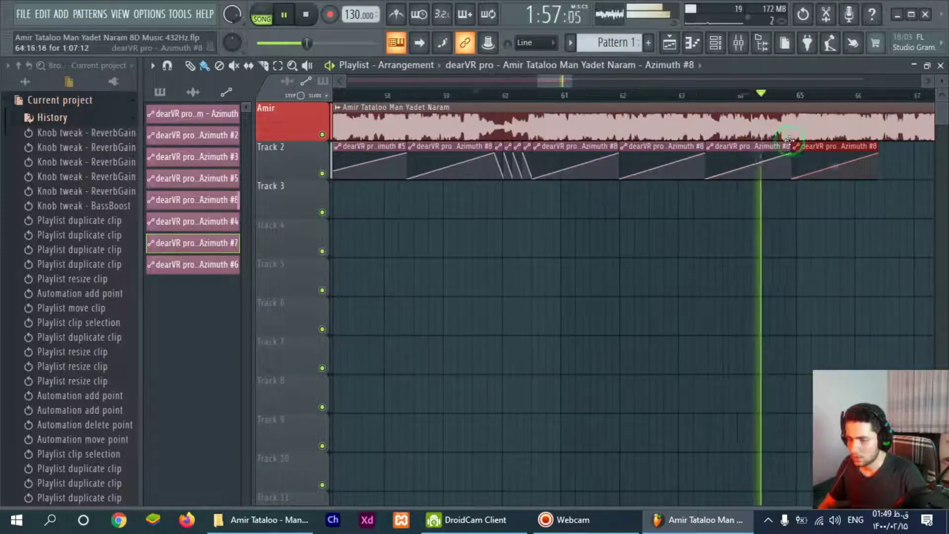
# Step: Save the project and keep duplicating the Azimuth #8 ramp on Track 2 up to about bar 75
pyautogui.scroll(-3, 684, 191)
pyautogui.hotkey('ctrl', 'b')
pyautogui.hotkey('ctrl', 'b')
pyautogui.hotkey('ctrl', 's')
pyautogui.hotkey('ctrl', 'b')
pyautogui.hotkey('ctrl', 'b')
pyautogui.hotkey('ctrl', 'b')
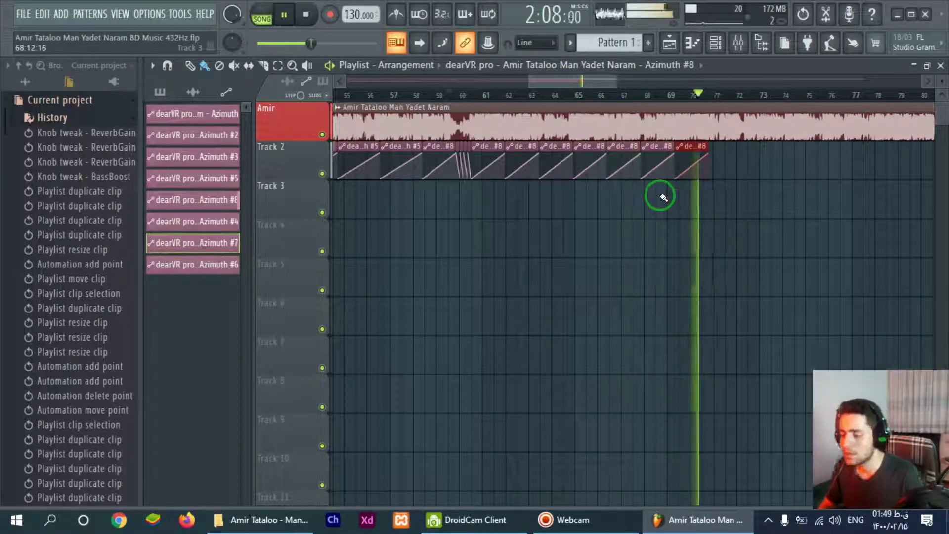
pyautogui.hotkey('ctrl', 'b')
pyautogui.scroll(3, 831, 158)
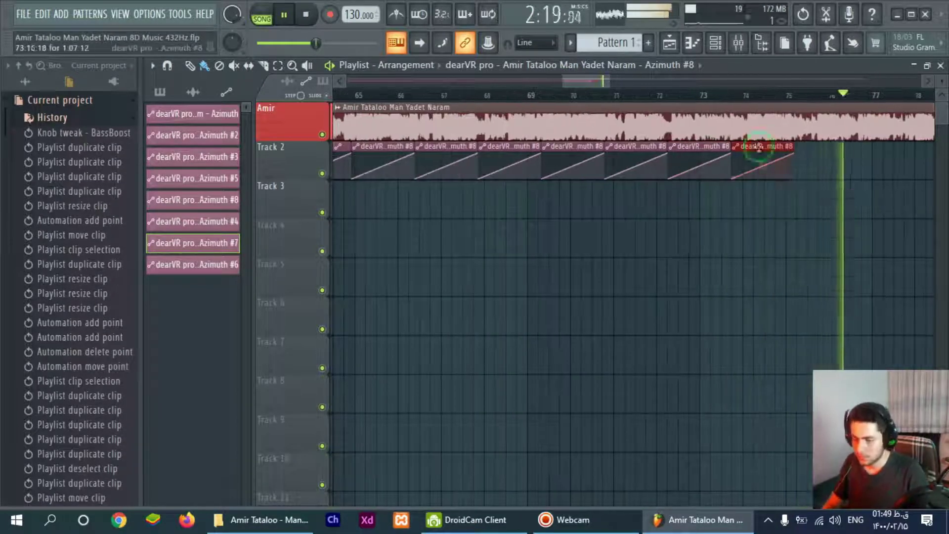
# Step: Shift the last Azimuth #8 clip to about bar 74, make it unique, raise its start point and extend it to bar 78
pyautogui.moveTo(758, 148); pyautogui.dragTo(770, 148)
pyautogui.click(746, 146)
pyautogui.click(757, 179)
pyautogui.moveTo(744, 178); pyautogui.dragTo(744, 153)
pyautogui.moveTo(804, 147); pyautogui.dragTo(912, 147)
# Step: Delete the surplus middle points of the Azimuth #9 clip and lower its end point to form one long falling ramp
pyautogui.rightClick(861, 154)
pyautogui.click(871, 170)
pyautogui.rightClick(823, 154)
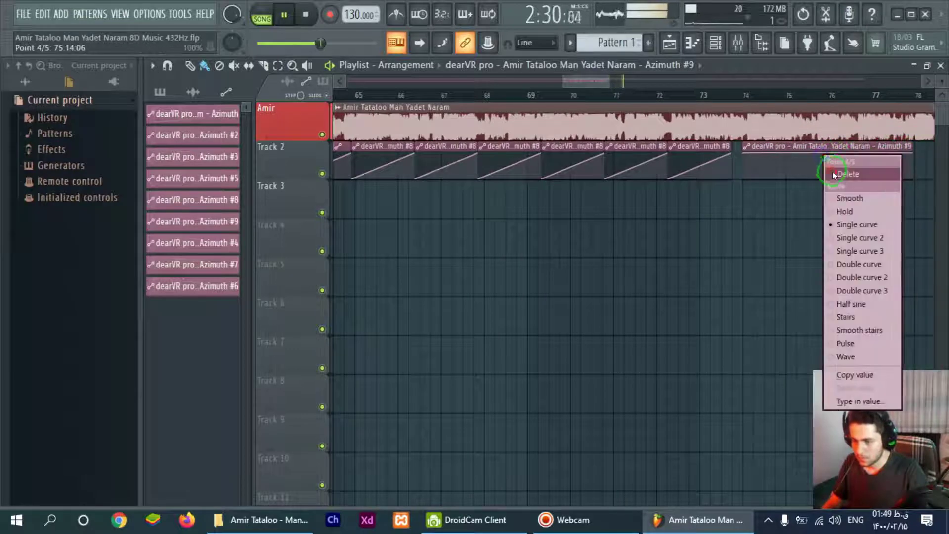
pyautogui.click(833, 171)
pyautogui.scroll(-3, 636, 165)
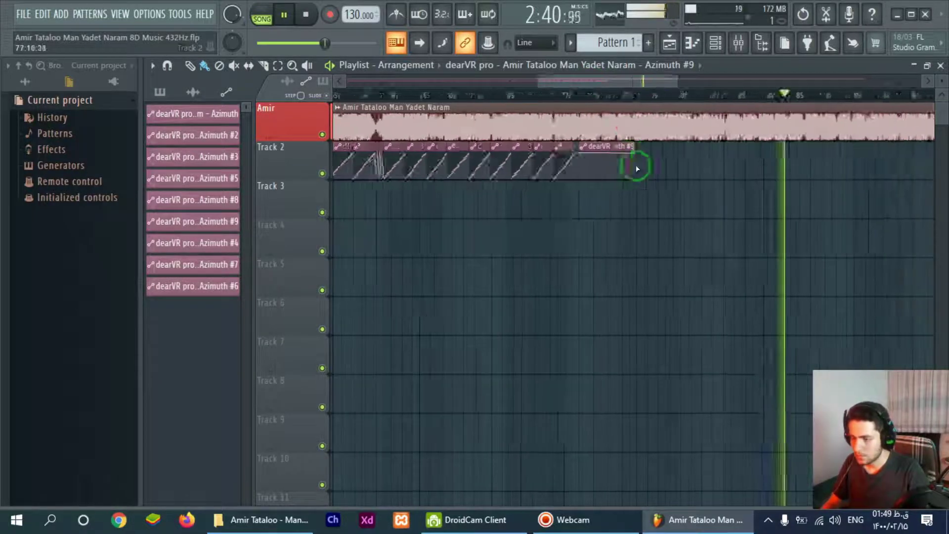
pyautogui.scroll(3, 633, 181)
pyautogui.moveTo(638, 154); pyautogui.dragTo(637, 179)
pyautogui.scroll(3, 638, 169)
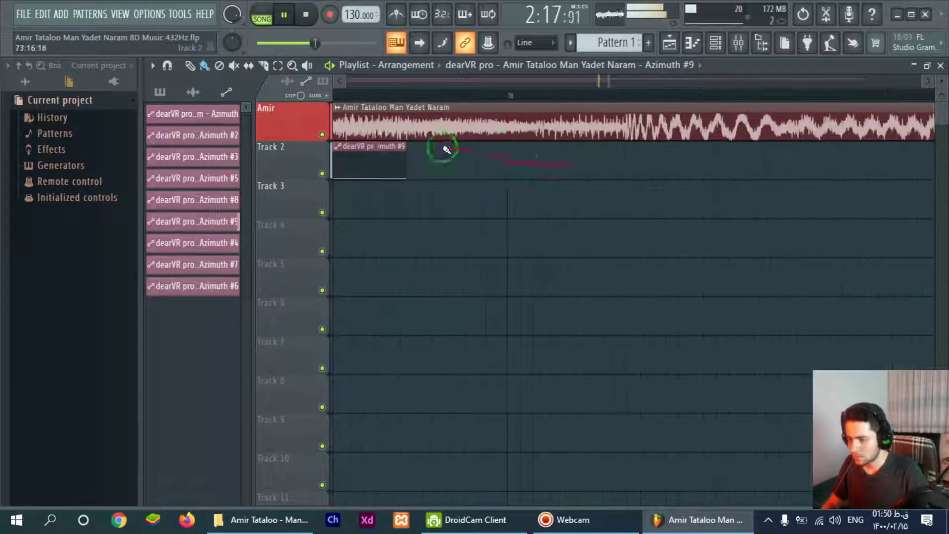
# Step: Duplicate the falling Azimuth #9 ramp three times up to about bar 90, and undo the last two copies
pyautogui.scroll(-4, 445, 148)
pyautogui.hotkey('ctrl', 'b')
pyautogui.moveTo(629, 81); pyautogui.dragTo(618, 81)
pyautogui.hotkey('ctrl', 'b')
pyautogui.hotkey('ctrl', 'b')
pyautogui.scroll(-2, 515, 221)
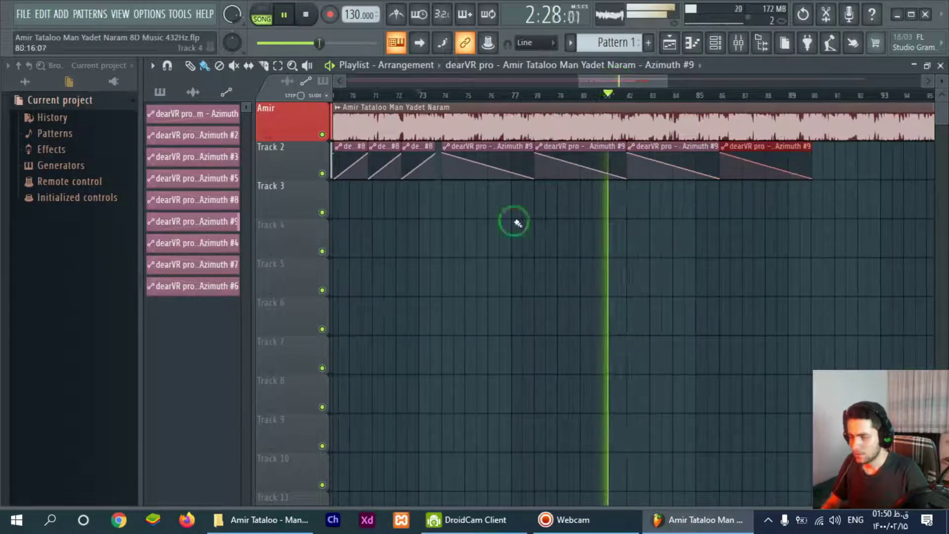
pyautogui.hotkey('ctrl', 'z')
pyautogui.hotkey('ctrl', 'z')
# Step: Place a copy of the Azimuth #8 ramp flush after the second Azimuth #9 clip near bar 82 and replay the passage
pyautogui.click(416, 155)
pyautogui.click(633, 163)
pyautogui.scroll(6, 604, 186)
pyautogui.moveTo(685, 154); pyautogui.dragTo(576, 155)
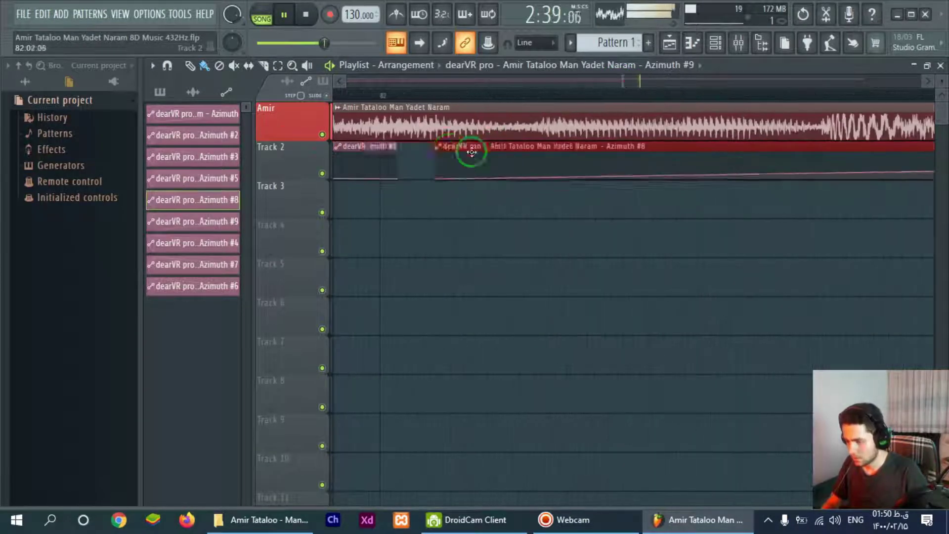
pyautogui.scroll(-5, 445, 244)
pyautogui.click(415, 93)
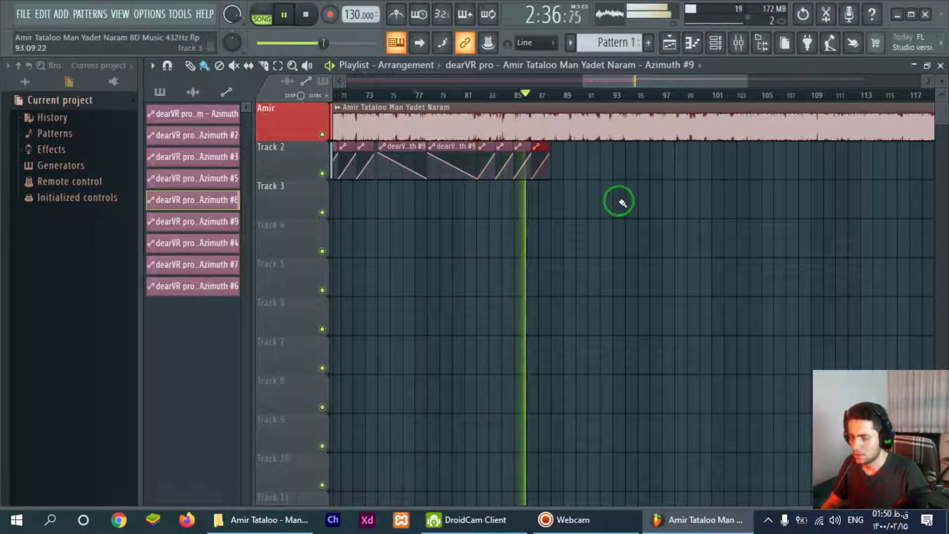
# Step: Erase the extra Azimuth #8 copies after bar 82, make the remaining one unique, stretch it to about bar 85 and delete its surplus point
pyautogui.scroll(4, 496, 207)
pyautogui.rightClick(544, 163)
pyautogui.click(464, 146)
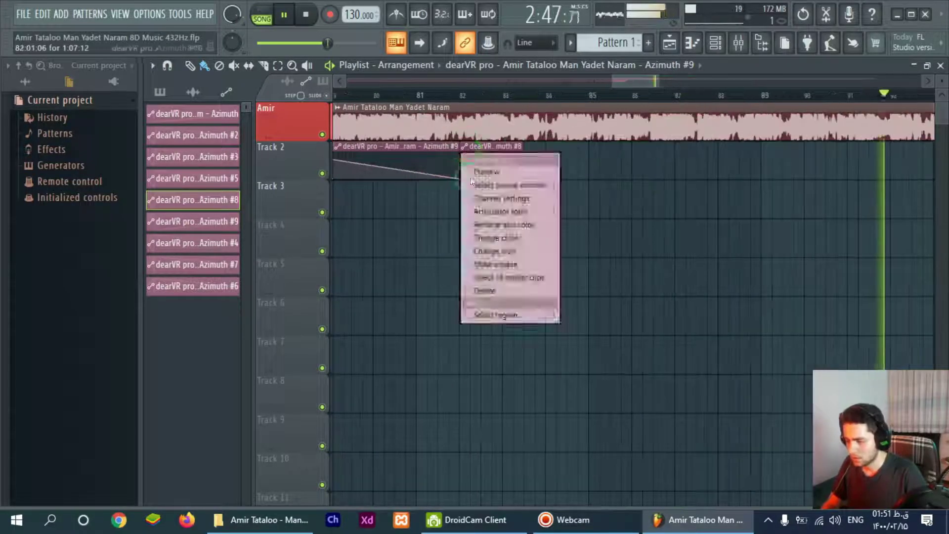
pyautogui.click(504, 301)
pyautogui.moveTo(523, 161); pyautogui.dragTo(566, 160)
pyautogui.rightClick(532, 155)
pyautogui.click(548, 174)
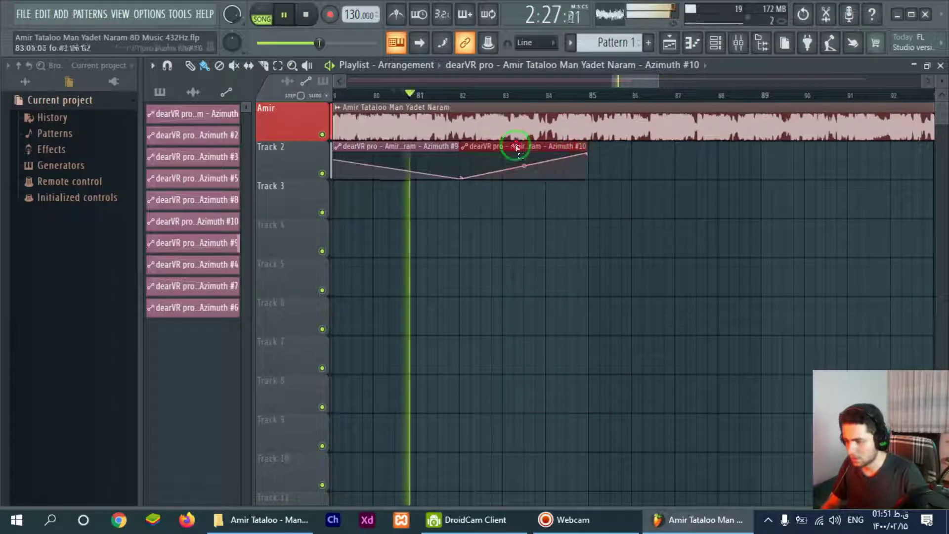
pyautogui.hotkey('ctrl', 'b')
pyautogui.hotkey('ctrl', 'b')
pyautogui.scroll(-4, 675, 226)
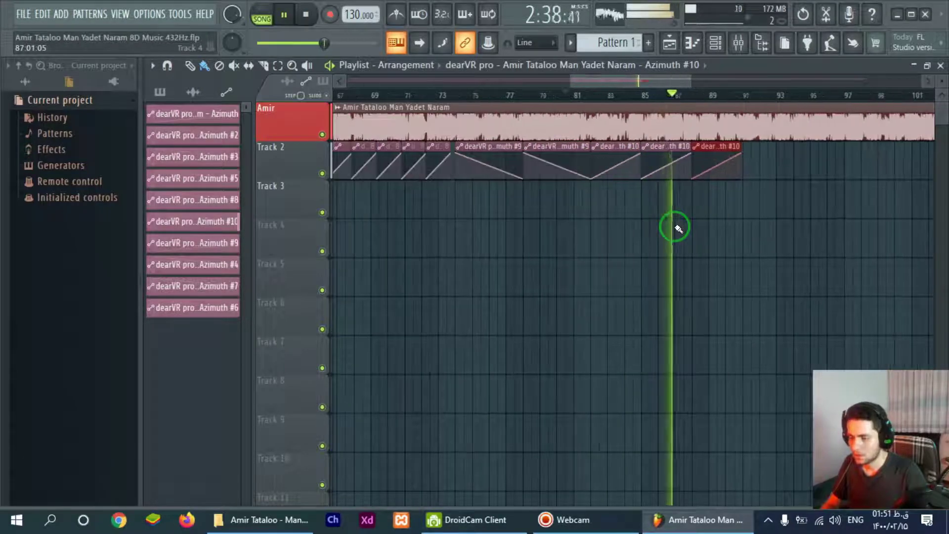
pyautogui.scroll(5, 675, 227)
pyautogui.hotkey('ctrl', 'alt', 'z')
pyautogui.hotkey('ctrl', 'alt', 'z')
# Step: Shorten the Azimuth #10 clip so it ends about halfway through bar 84, and restart playback
pyautogui.moveTo(567, 142); pyautogui.dragTo(542, 143)
pyautogui.scroll(5, 542, 148)
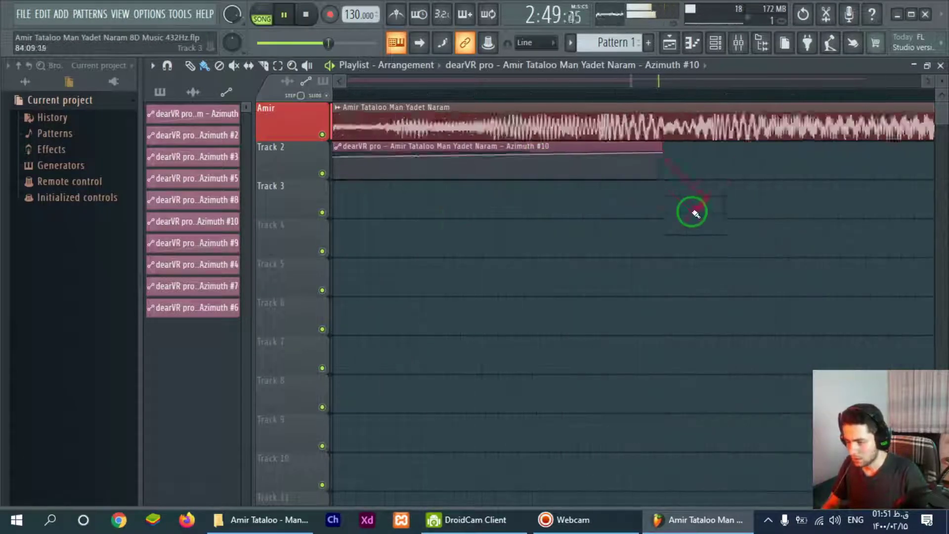
pyautogui.scroll(-5, 675, 197)
pyautogui.press('space')
pyautogui.press('space')
# Step: Duplicate the shortened Azimuth #10 ramp repeatedly along Track 2 up to about bar 99
pyautogui.keyDown('ctrl'); pyautogui.click(644, 144); pyautogui.keyUp('ctrl')
pyautogui.hotkey('ctrl', 'b')
pyautogui.hotkey('ctrl', 'b')
pyautogui.hotkey('ctrl', 'b')
pyautogui.scroll(-2, 657, 84)
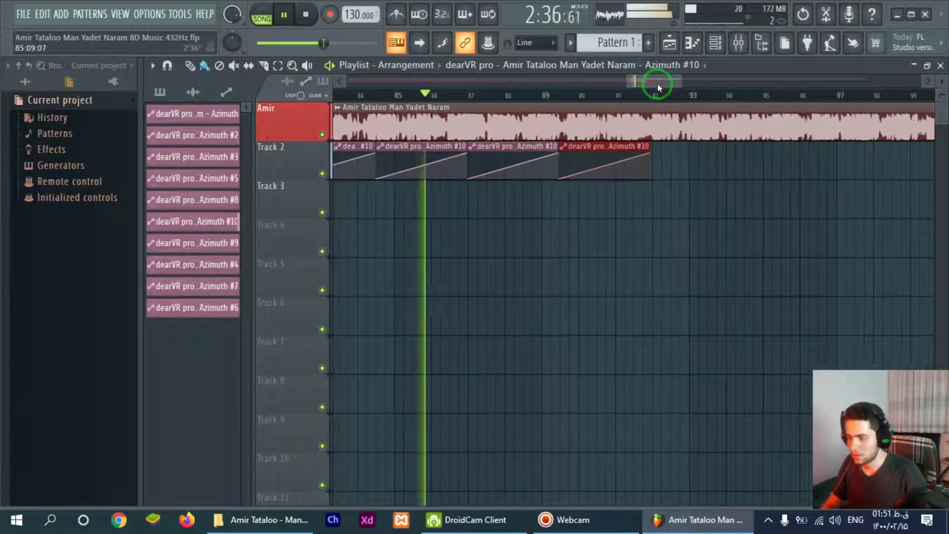
pyautogui.moveTo(663, 81); pyautogui.dragTo(775, 89)
pyautogui.scroll(-4, 757, 87)
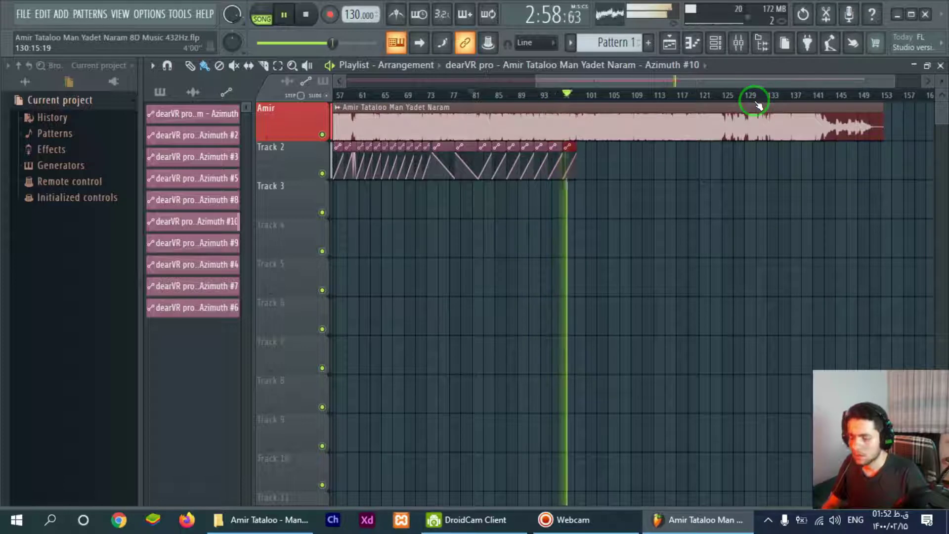
pyautogui.scroll(4, 613, 173)
pyautogui.scroll(-4, 572, 120)
# Step: Place a copy of the Azimuth #5 ramp flush after the last Azimuth #10 clip near bar 99 and start repeating it
pyautogui.moveTo(563, 161); pyautogui.dragTo(947, 191)
pyautogui.scroll(4, 439, 153)
pyautogui.scroll(5, 629, 143)
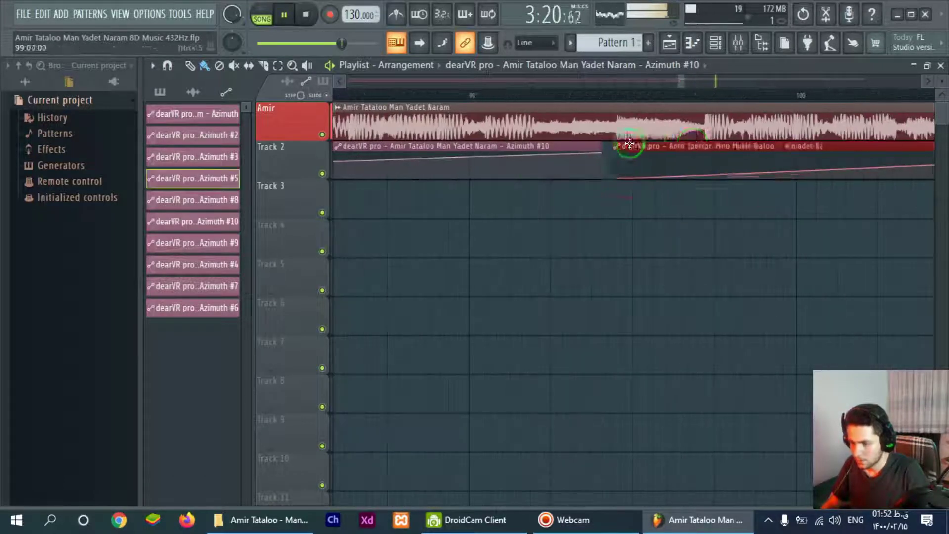
pyautogui.scroll(-3, 697, 182)
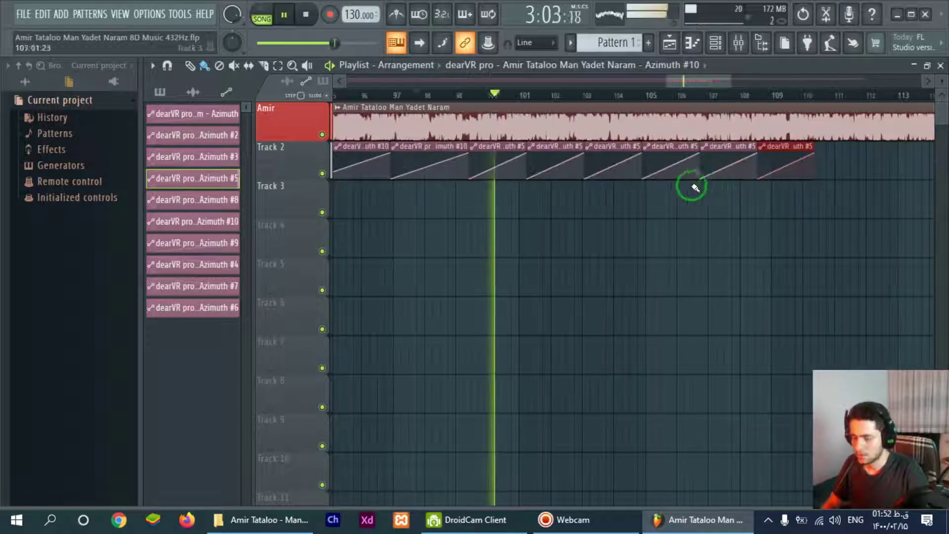
# Step: Duplicate the Azimuth #5 ramp repeatedly along Track 2 up to about bar 125
pyautogui.scroll(-3, 701, 187)
pyautogui.hotkey('ctrl', 'b')
pyautogui.hotkey('ctrl', 'b')
pyautogui.hotkey('ctrl', 'b')
pyautogui.moveTo(664, 81); pyautogui.dragTo(692, 81)
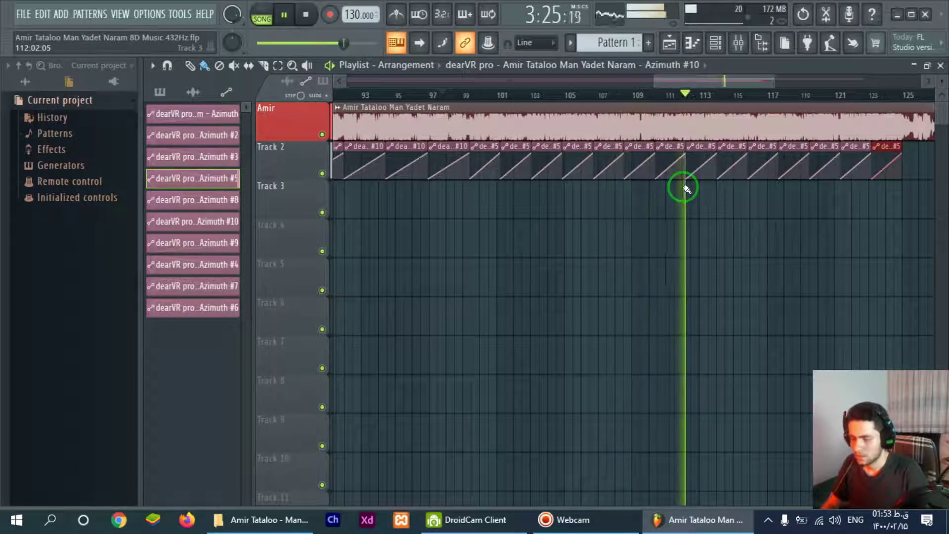
# Step: Add more Azimuth #5 copies beyond bar 125, and erase every Azimuth #5 clip after about bar 118
pyautogui.hotkey('ctrl', 'b')
pyautogui.hotkey('ctrl', 'b')
pyautogui.hotkey('ctrl', 'b')
pyautogui.hotkey('ctrl', 'b')
pyautogui.hotkey('ctrl', 'b')
pyautogui.hotkey('ctrl', 'b')
pyautogui.hotkey('ctrl', 'b')
pyautogui.hotkey('ctrl', 'b')
pyautogui.moveTo(702, 81); pyautogui.dragTo(746, 82)
pyautogui.rightClick(869, 171)
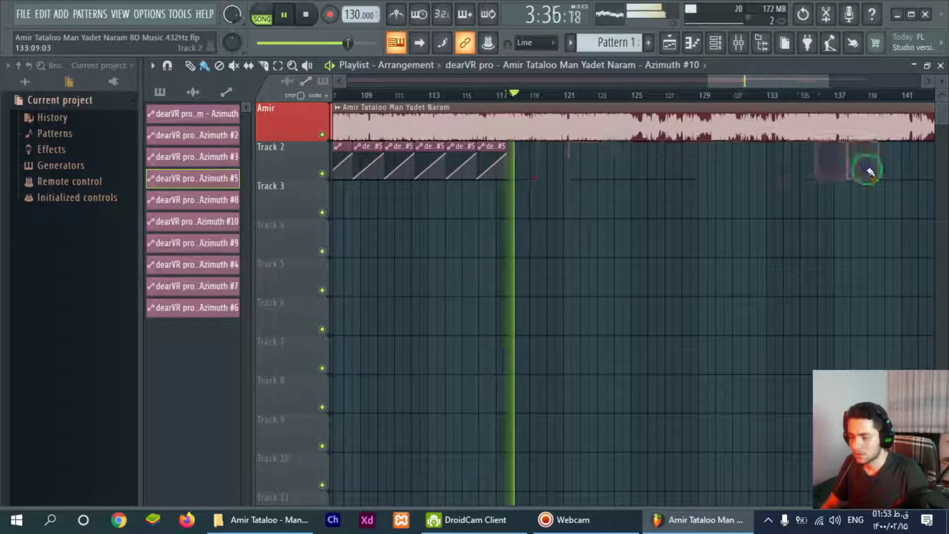
# Step: Place a copy of the falling Azimuth #9 ramp flush after the last Azimuth #5 clip near bar 118 and replay from bar 117
pyautogui.scroll(-3, 869, 171)
pyautogui.moveTo(558, 147); pyautogui.dragTo(873, 147)
pyautogui.scroll(5, 878, 148)
pyautogui.scroll(3, 642, 148)
pyautogui.moveTo(625, 148); pyautogui.dragTo(554, 148)
pyautogui.scroll(-3, 552, 148)
pyautogui.click(508, 96)
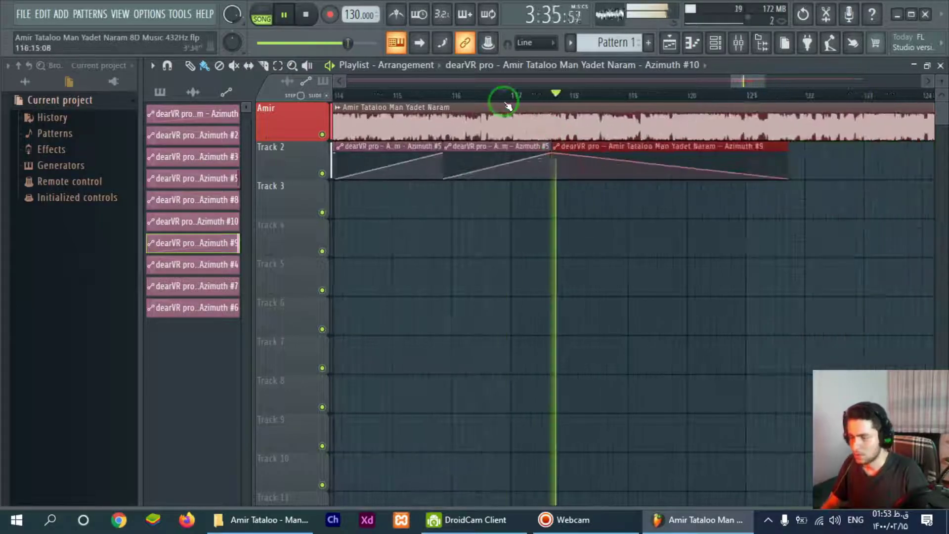
# Step: Duplicate the falling Azimuth #9 ramp four times, up to about bar 138
pyautogui.moveTo(745, 81); pyautogui.dragTo(786, 82)
pyautogui.hotkey('ctrl', 'b')
pyautogui.hotkey('ctrl', 'b')
pyautogui.hotkey('ctrl', 'b')
pyautogui.hotkey('ctrl', 'b')
pyautogui.scroll(-3, 786, 180)
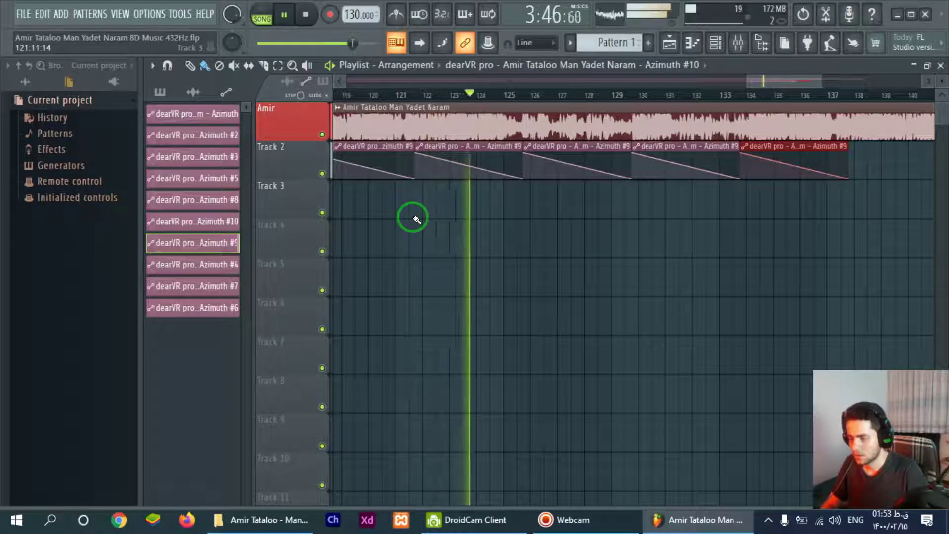
# Step: Erase the first two Azimuth #9 clips before bar 126, fill their space with Azimuth #5 ramps and replay the passage
pyautogui.hscroll(-3, 416, 219)
pyautogui.rightClick(551, 168)
pyautogui.rightClick(607, 165)
pyautogui.moveTo(509, 166); pyautogui.dragTo(727, 163)
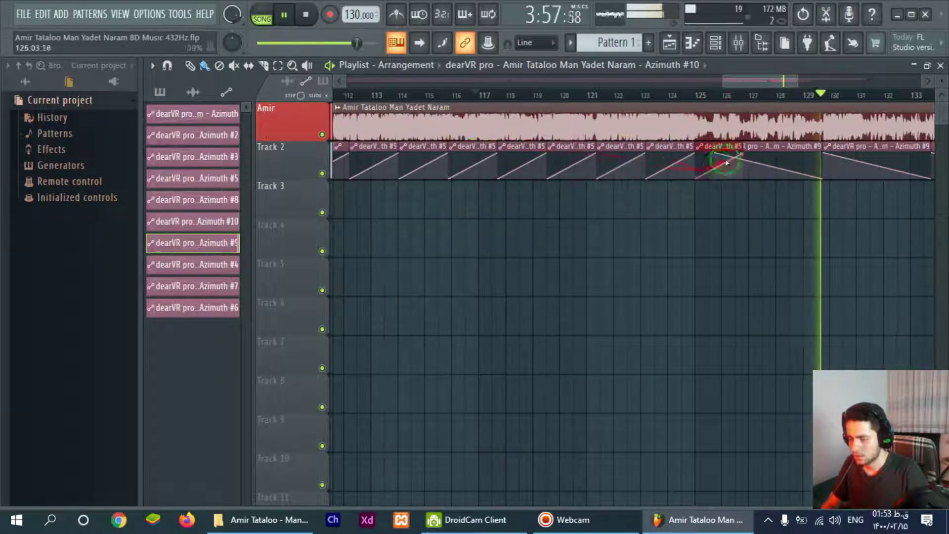
pyautogui.click(537, 95)
# Step: Extend the falling Azimuth #9 ramps to the end of the song, trimming the last one near bar 153
pyautogui.moveTo(750, 81); pyautogui.dragTo(778, 81)
pyautogui.scroll(-3, 848, 144)
pyautogui.moveTo(742, 146); pyautogui.dragTo(786, 146)
pyautogui.scroll(4, 839, 147)
pyautogui.scroll(-3, 793, 145)
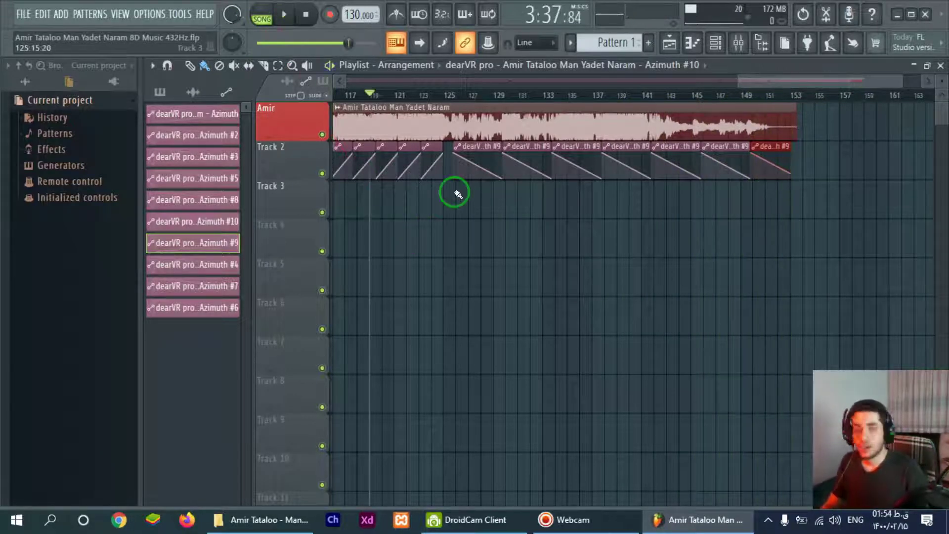
# Step: Export the full song as Amir Tataloo Man Yadet Naram 8D Music 432Hz.mp3 to the nested folder on the G: volume and start rendering
pyautogui.click(27, 13)
pyautogui.click(276, 166)
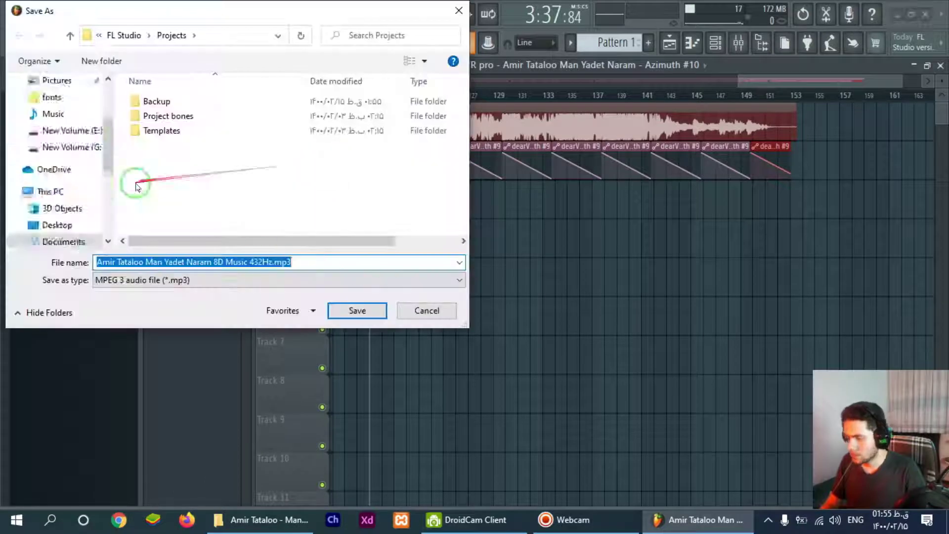
pyautogui.click(81, 147)
pyautogui.doubleClick(153, 101)
pyautogui.doubleClick(152, 102)
pyautogui.click(357, 311)
pyautogui.click(577, 450)
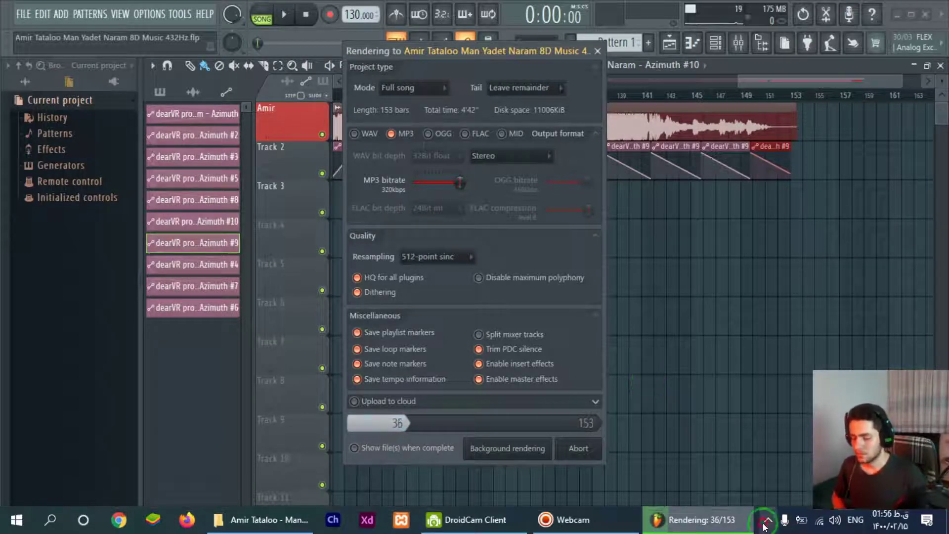
# Step: Minimize the FL Studio window once rendering has finished and refresh the desktop
pyautogui.click(768, 520)
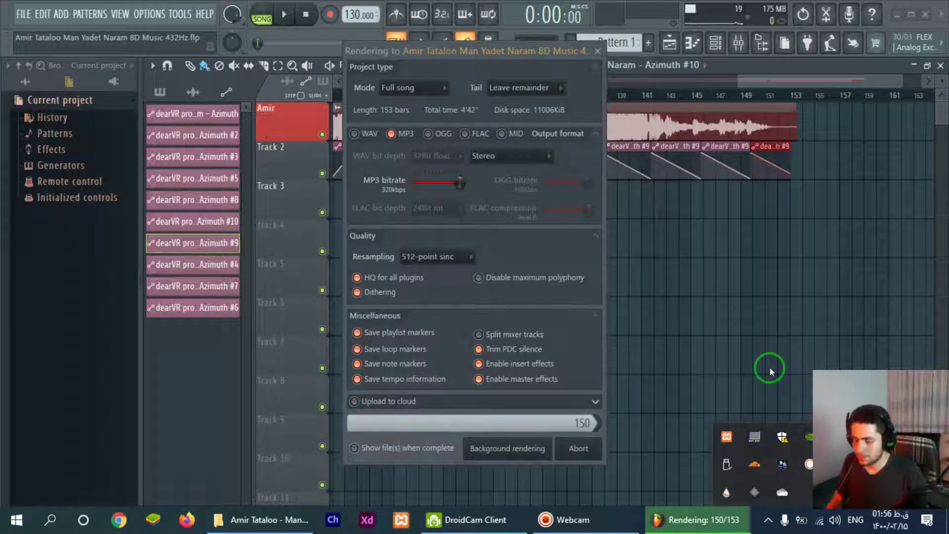
pyautogui.click(897, 14)
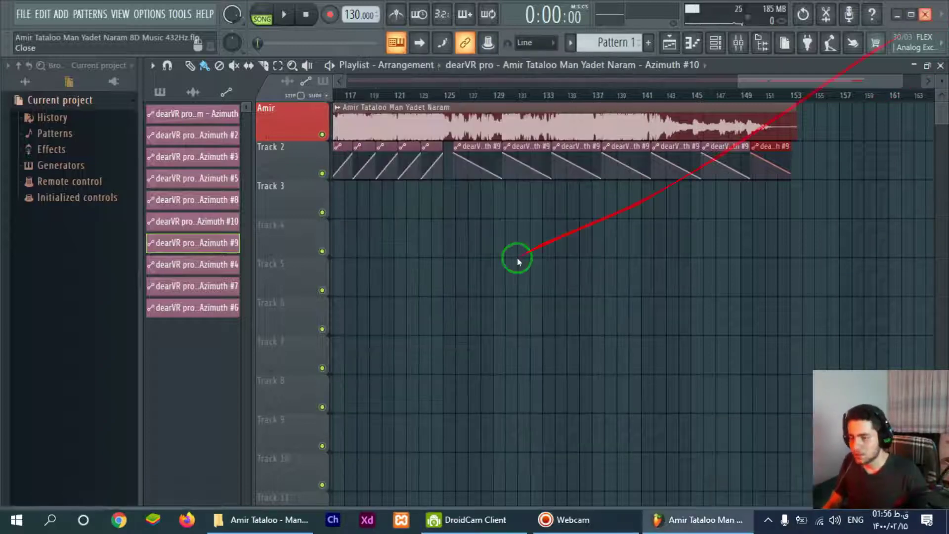
pyautogui.rightClick(358, 202)
pyautogui.click(404, 250)
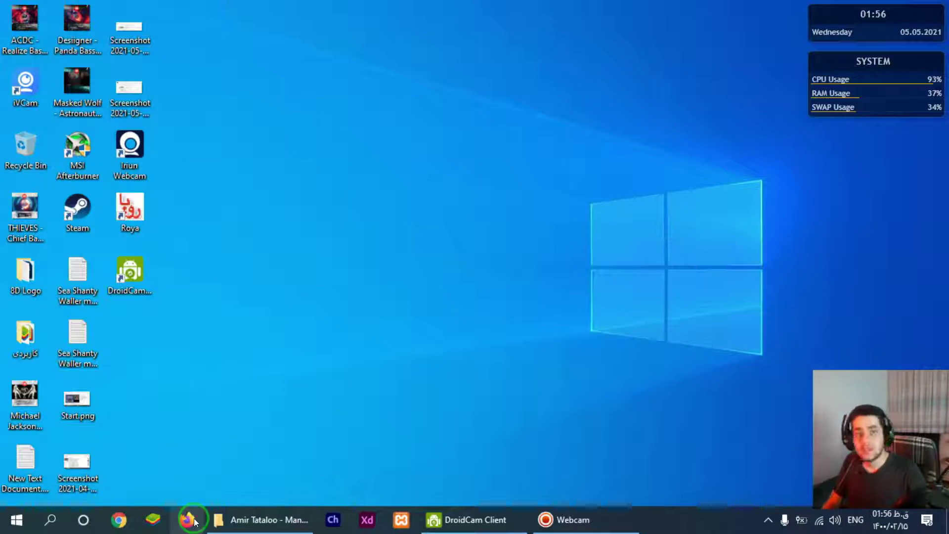
# Step: Open specterr.com in Firefox to view its sign-up form, and close the browser
pyautogui.press('super+3')
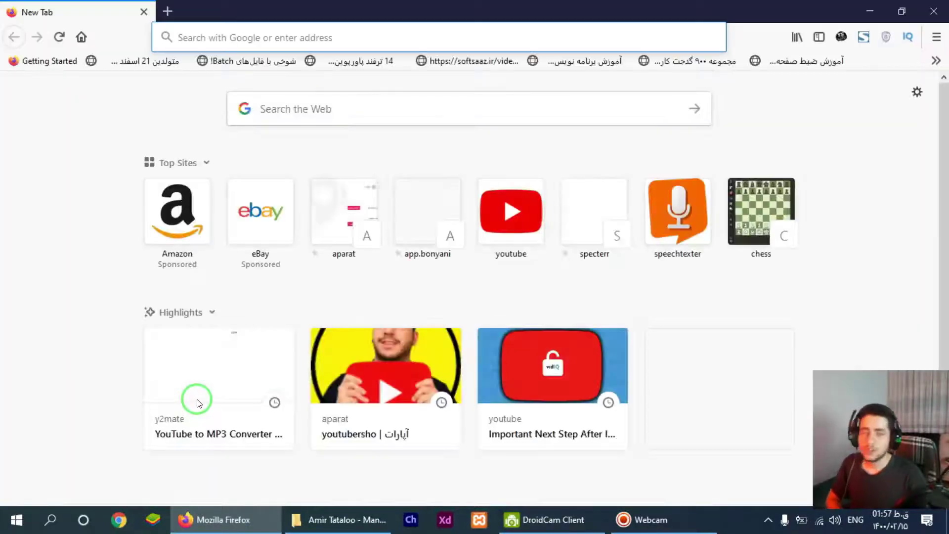
pyautogui.write('specterr.com/')
pyautogui.press('Return')
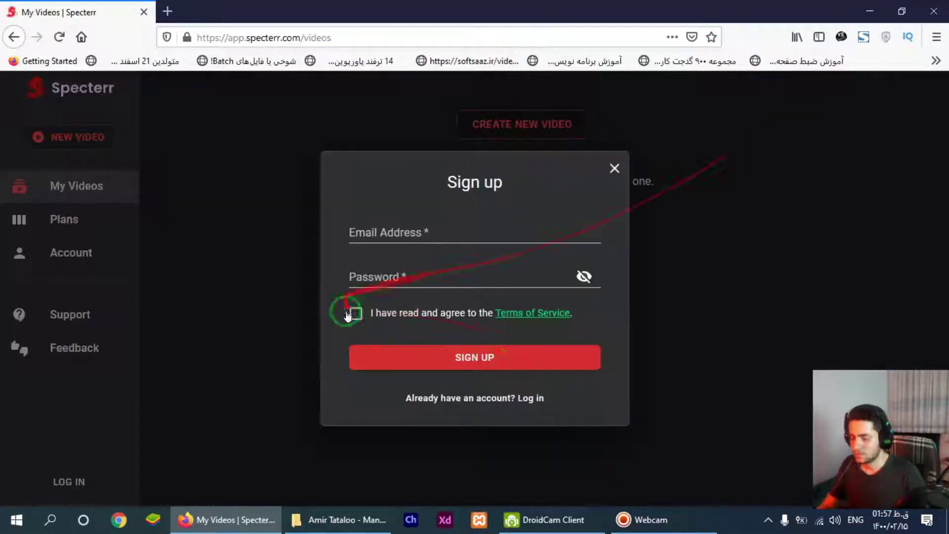
pyautogui.click(934, 11)
pyautogui.rightClick(547, 144)
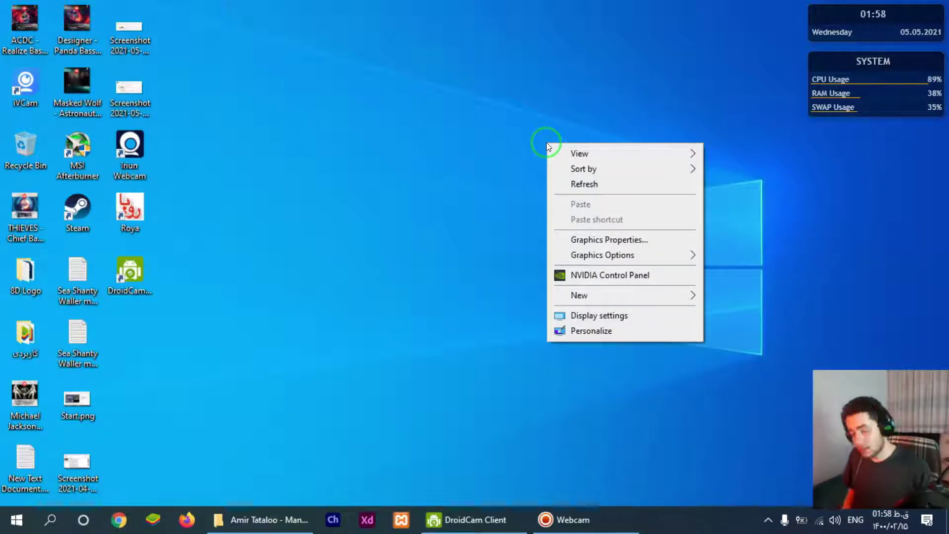
pyautogui.click(584, 184)
pyautogui.rightClick(379, 163)
pyautogui.click(415, 204)
pyautogui.moveTo(28, 200)
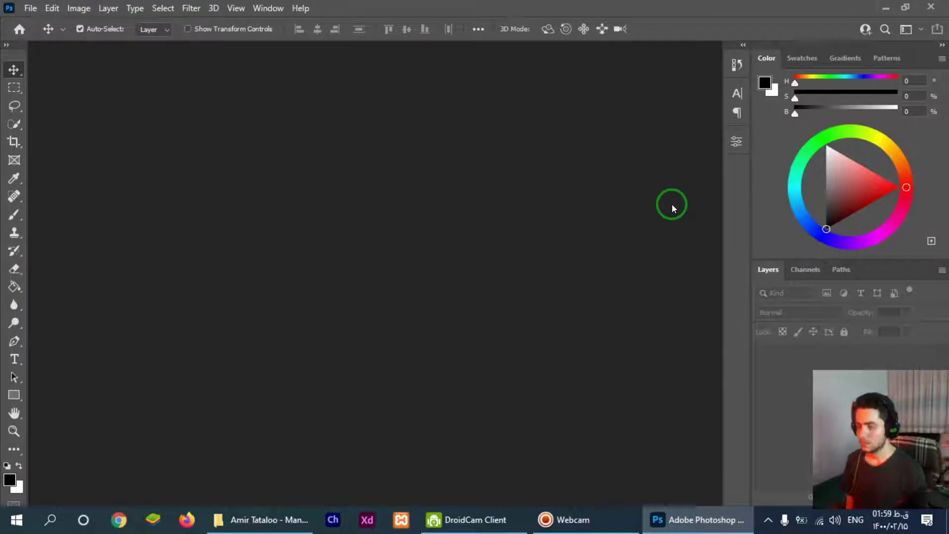
pyautogui.hotkey('alt', 'F4')
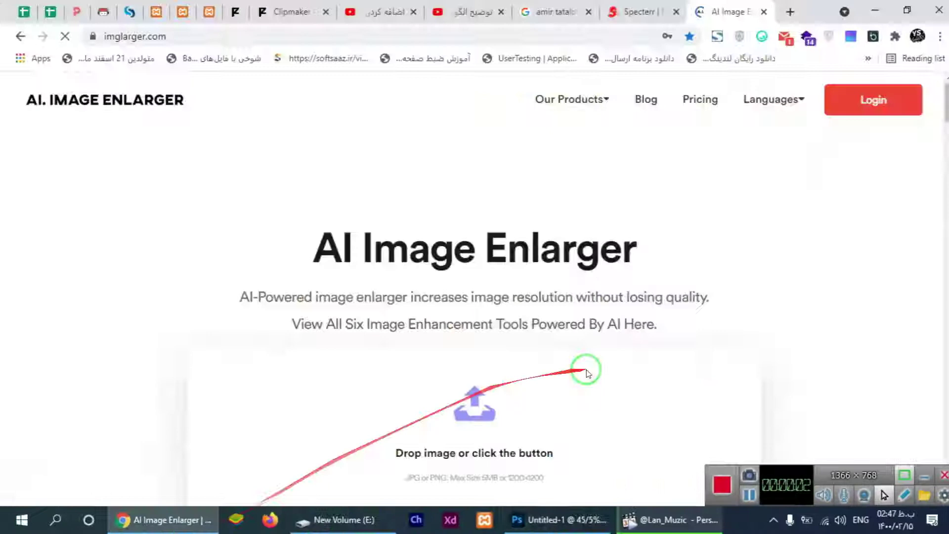
# Step: Upload the red cover image from the G: volume to AI Image Enlarger and start a High 4x enlargement
pyautogui.click(569, 361)
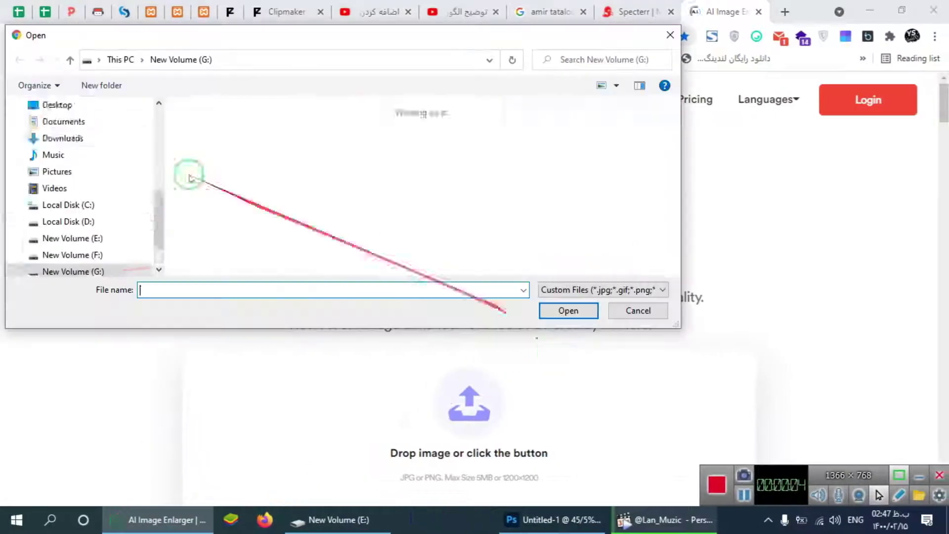
pyautogui.click(385, 226)
pyautogui.click(587, 313)
pyautogui.scroll(-3, 588, 314)
pyautogui.click(570, 359)
pyautogui.click(574, 388)
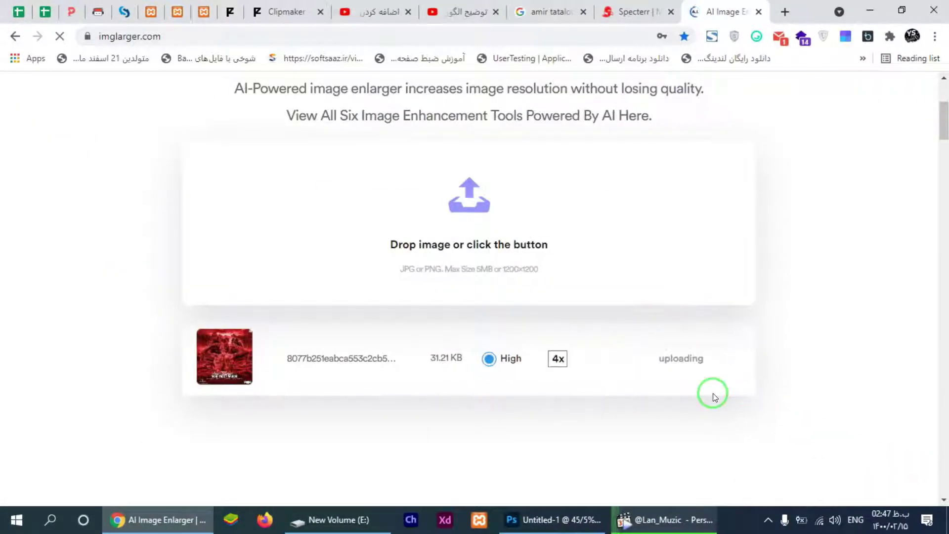
# Step: Delete the unread LinkedIn message through the browser's Gmail checker and close its popup
pyautogui.click(768, 520)
pyautogui.click(769, 520)
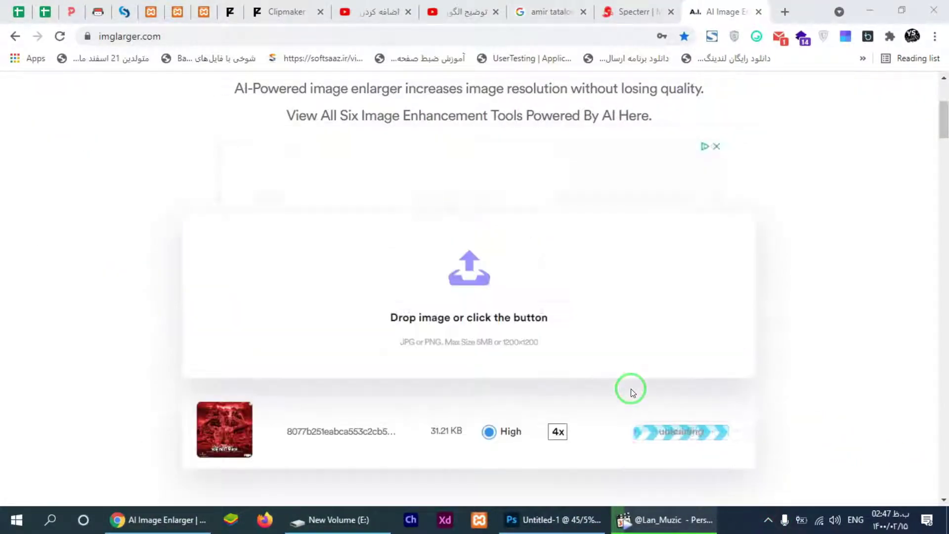
pyautogui.click(774, 44)
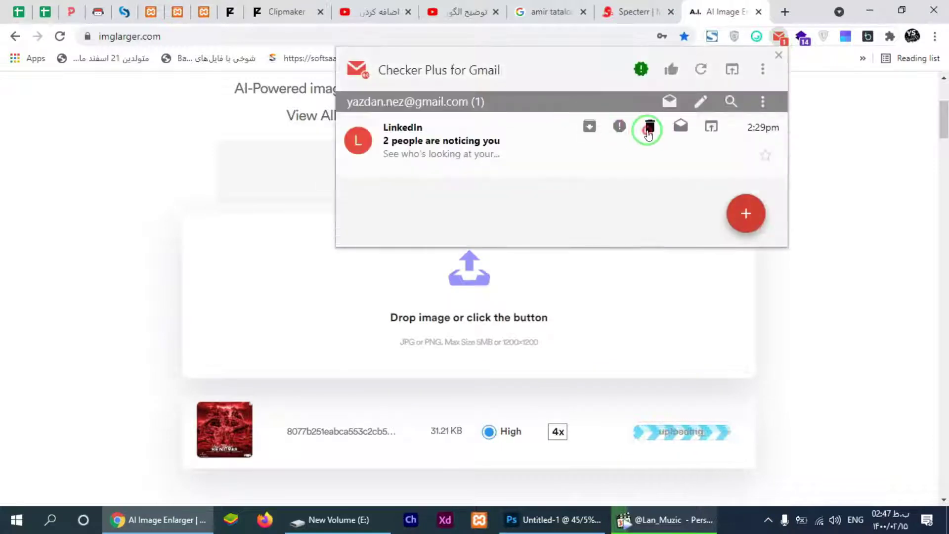
pyautogui.click(807, 146)
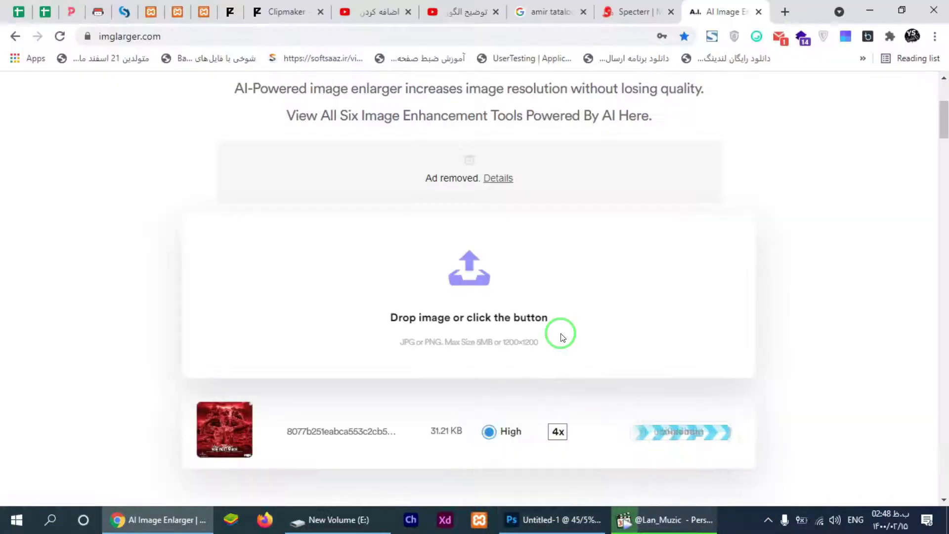
# Step: Check cell A2 of the YS Galaxy Schedule spreadsheet and return to the AI Image Enlarger page
pyautogui.hotkey('ctrl', '1')
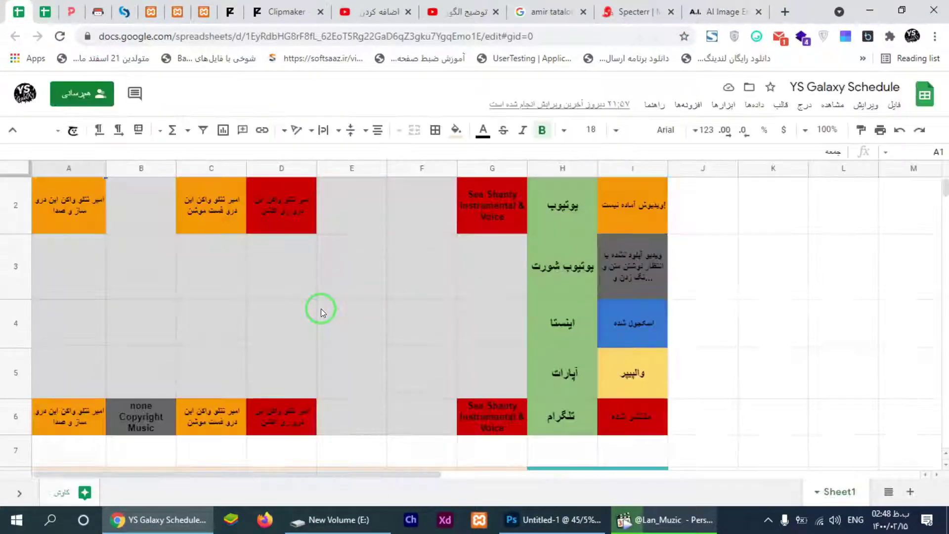
pyautogui.scroll(-1, 197, 375)
pyautogui.click(100, 228)
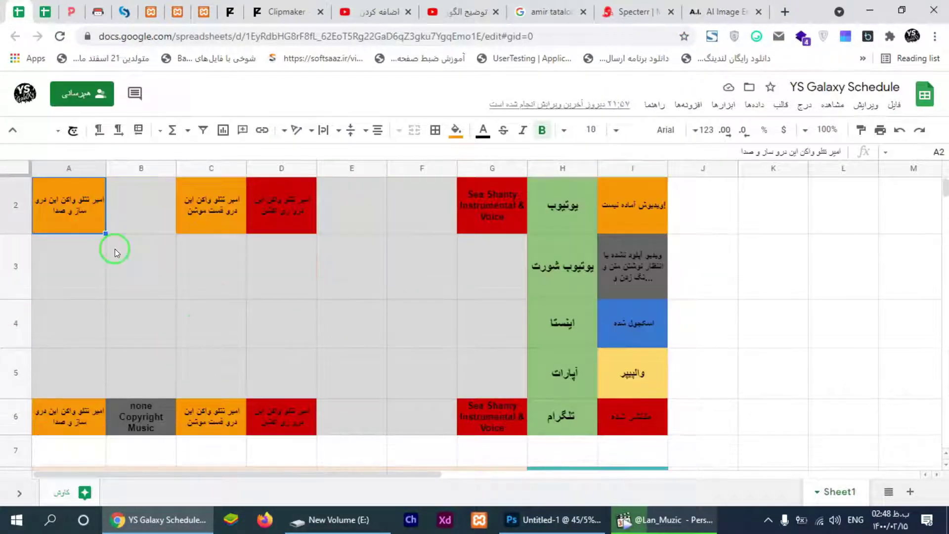
pyautogui.hotkey('ctrl', '9')
pyautogui.scroll(4, 781, 378)
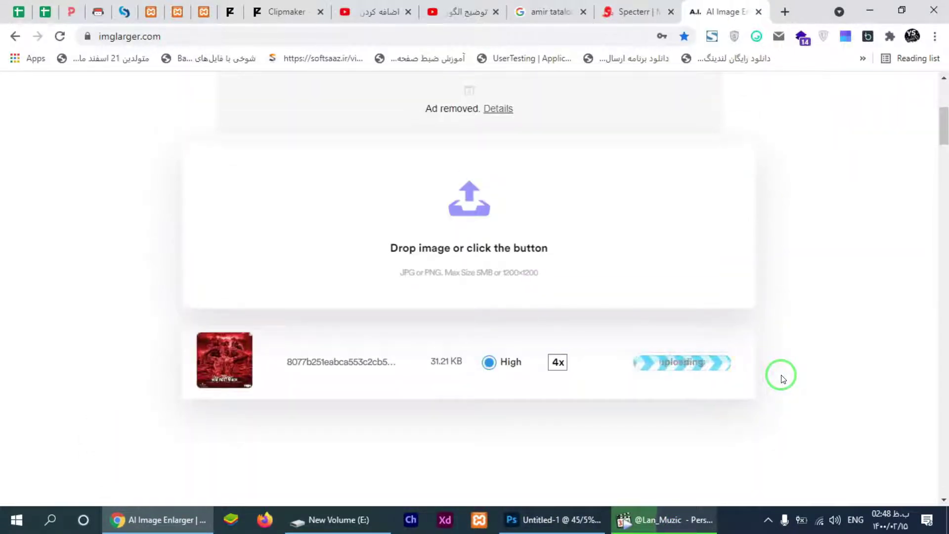
# Step: Reload the AI Image Enlarger page and process the red cover image from the G: volume again
pyautogui.moveTo(566, 524)
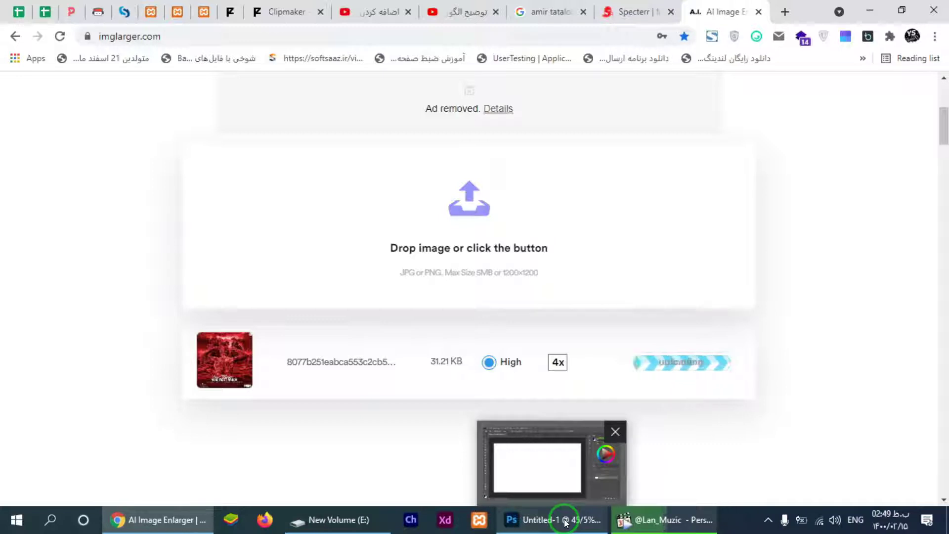
pyautogui.click(59, 35)
pyautogui.click(346, 199)
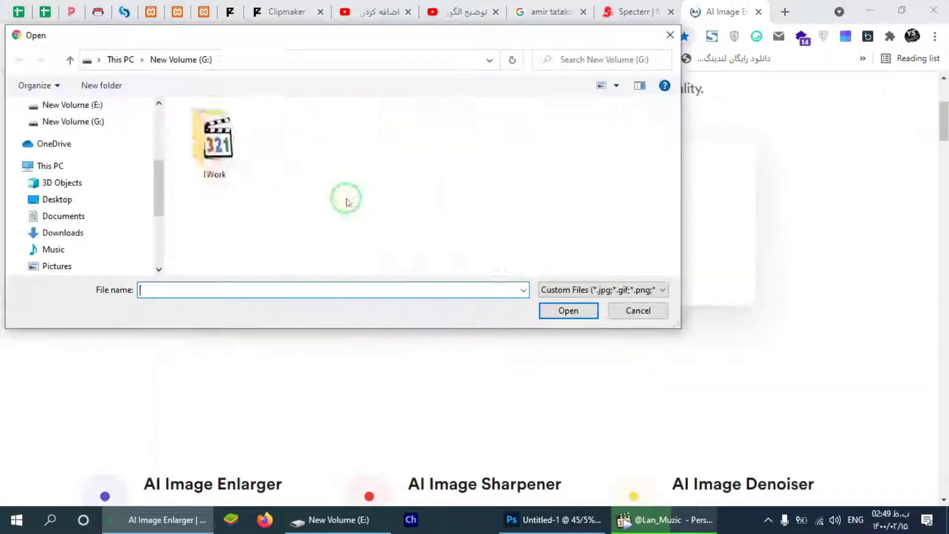
pyautogui.click(383, 212)
pyautogui.click(568, 310)
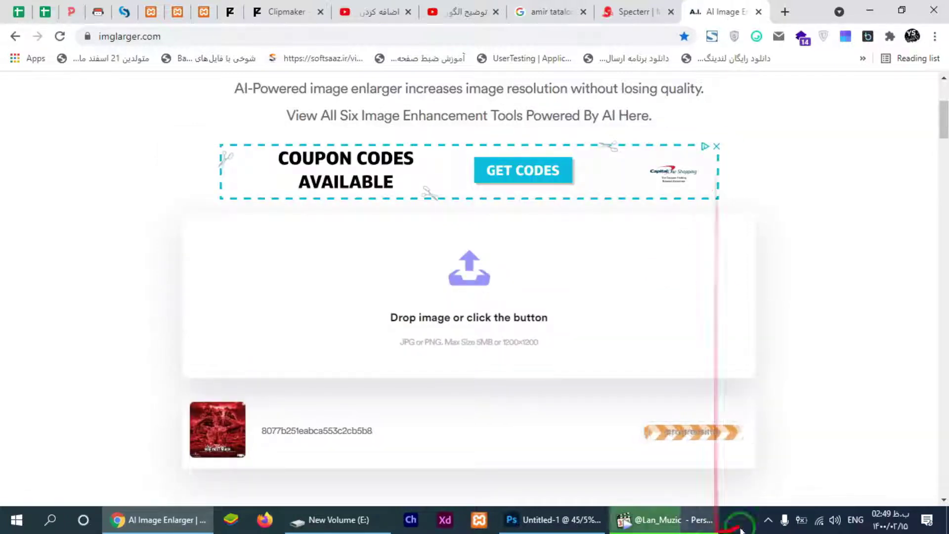
pyautogui.click(684, 514)
# Step: Open the enlarged cover result, save it as iDSzLIKY_4x.jpg and close its browser tab
pyautogui.click(667, 317)
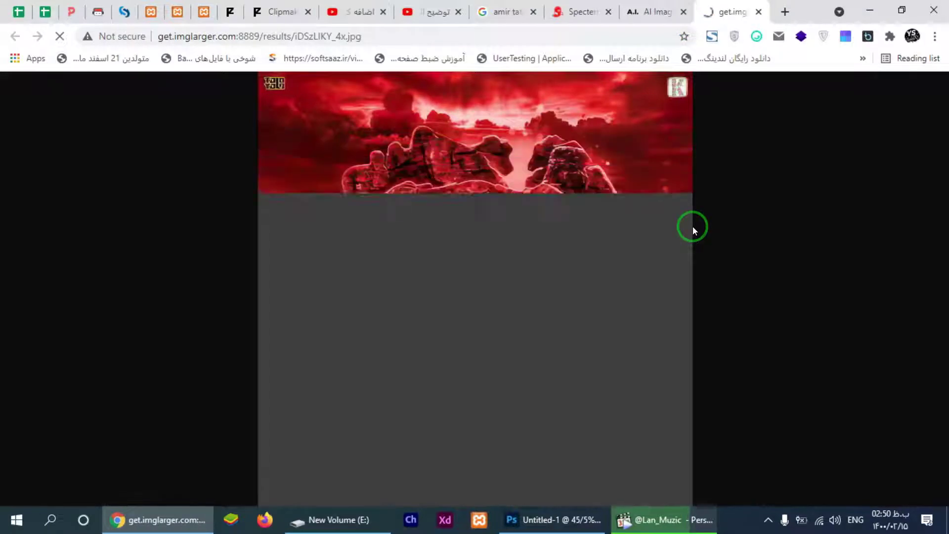
pyautogui.rightClick(490, 271)
pyautogui.click(529, 297)
pyautogui.click(549, 309)
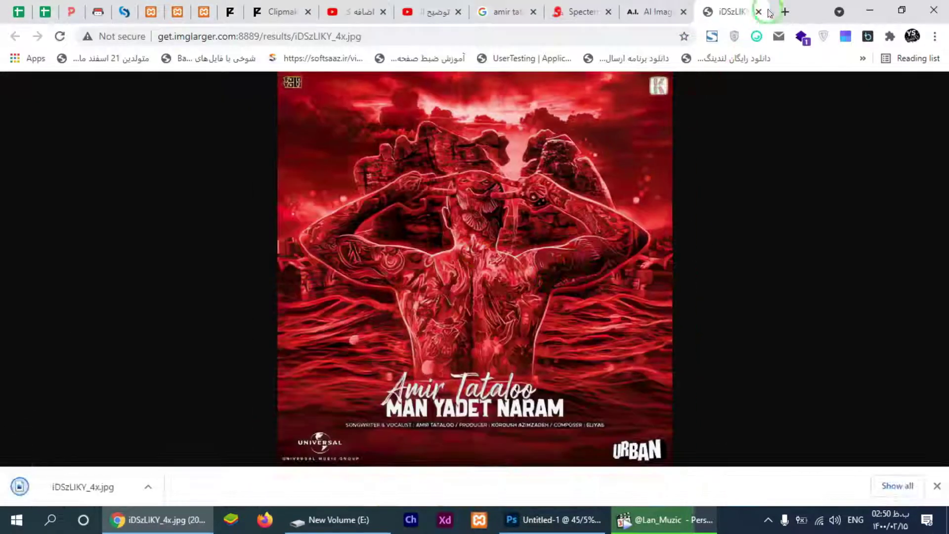
pyautogui.click(758, 12)
# Step: Place iDSzLIKY_4x.jpg from the G: volume into the Untitled-1 Photoshop document and commit the placement
pyautogui.click(869, 10)
pyautogui.hotkey('alt', 'Tab')
pyautogui.click(60, 74)
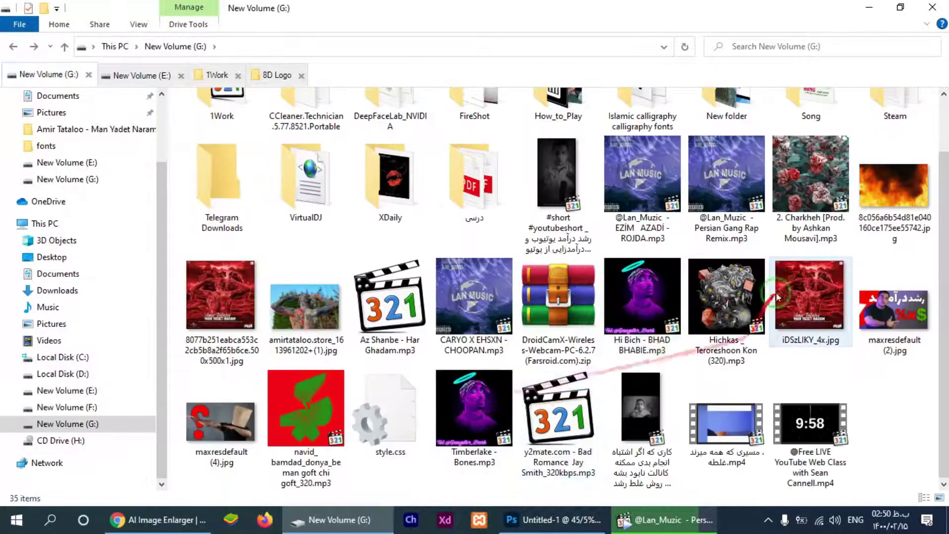
pyautogui.moveTo(791, 291); pyautogui.dragTo(453, 309)
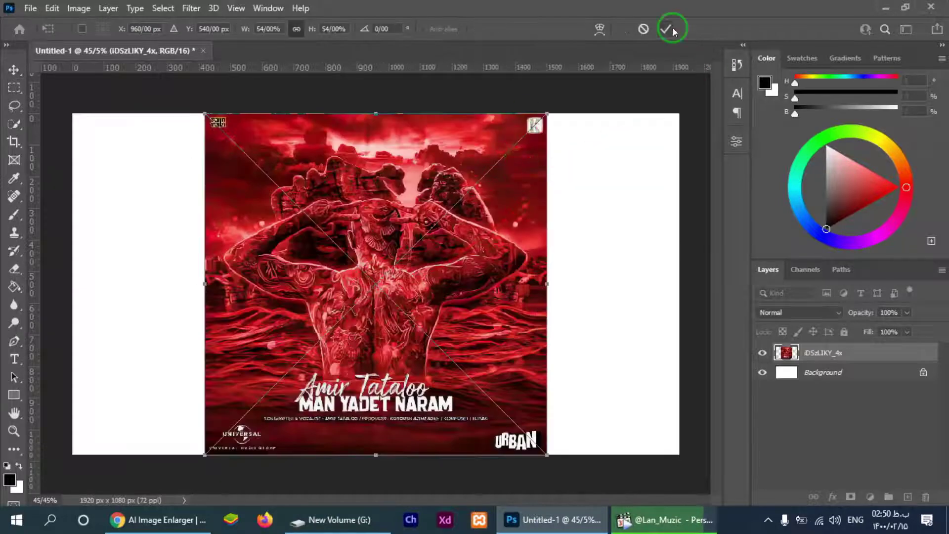
pyautogui.click(667, 29)
# Step: Select the white letters N and A of the URBAN logo with the Magic Wand at tolerance 32
pyautogui.scroll(2, 546, 459)
pyautogui.scroll(7, 546, 459)
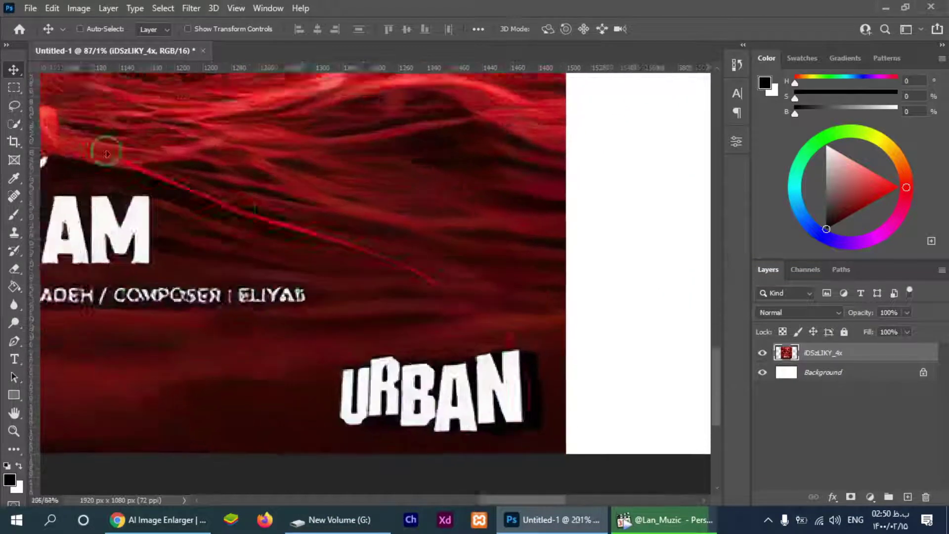
pyautogui.rightClick(14, 124)
pyautogui.click(65, 152)
pyautogui.click(509, 366)
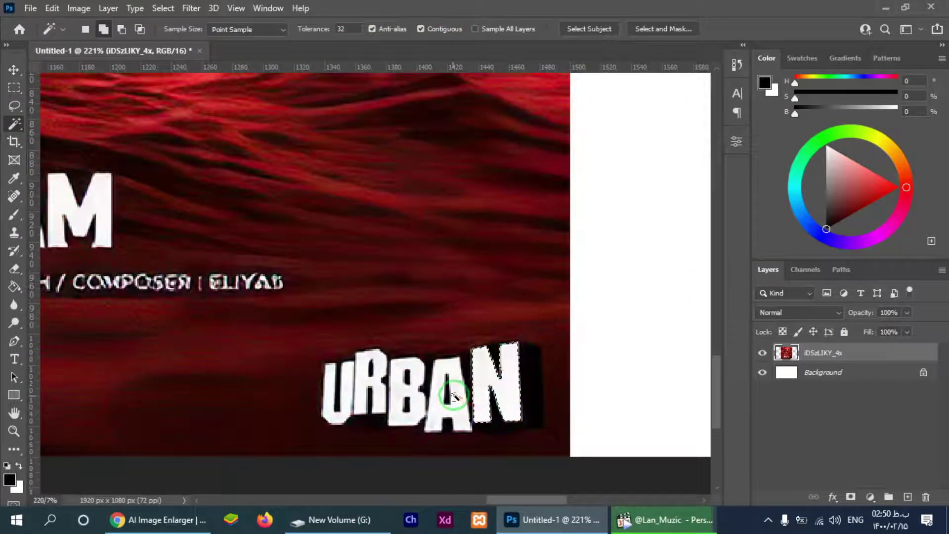
pyautogui.click(454, 413)
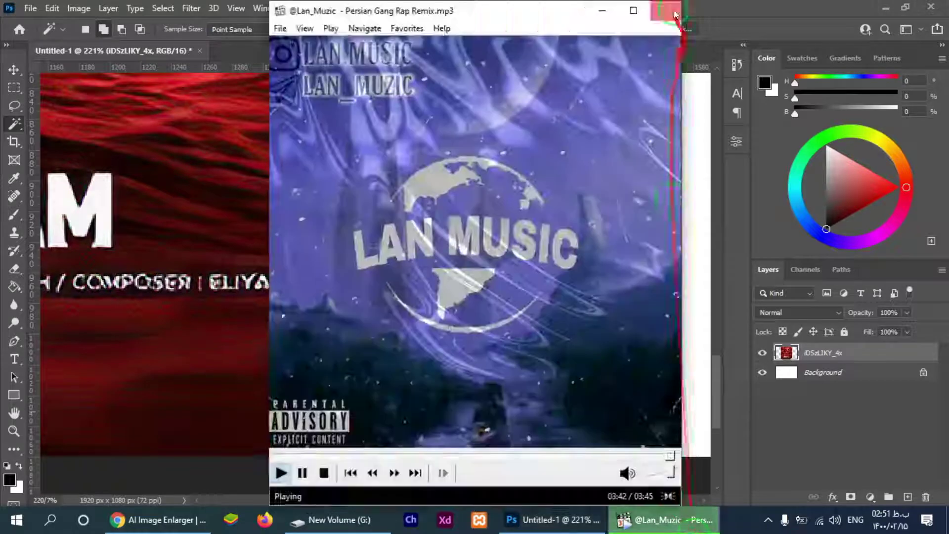
# Step: Close the playing track and play CARYO X EHSXN - CHOOPAN.mp3 from the G: volume instead
pyautogui.click(671, 9)
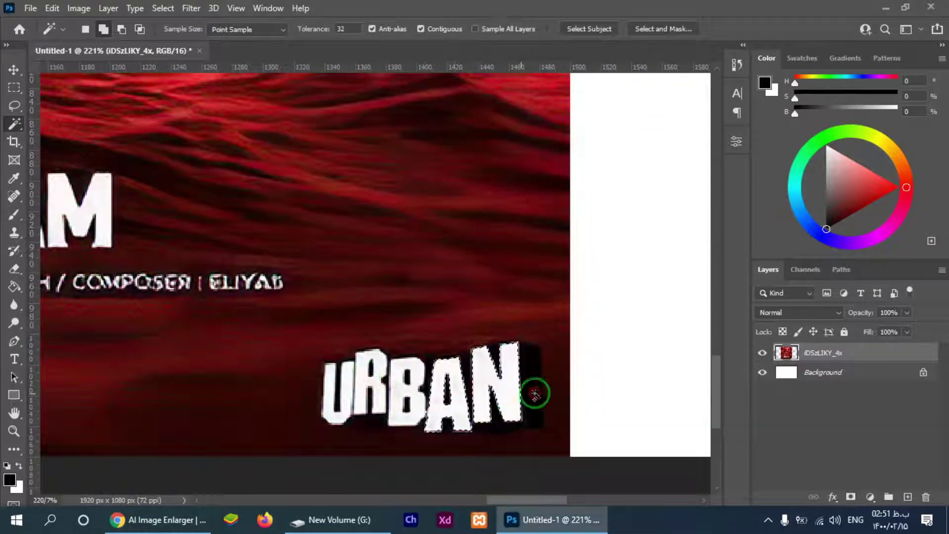
pyautogui.click(339, 520)
pyautogui.doubleClick(463, 319)
pyautogui.click(884, 7)
pyautogui.click(671, 9)
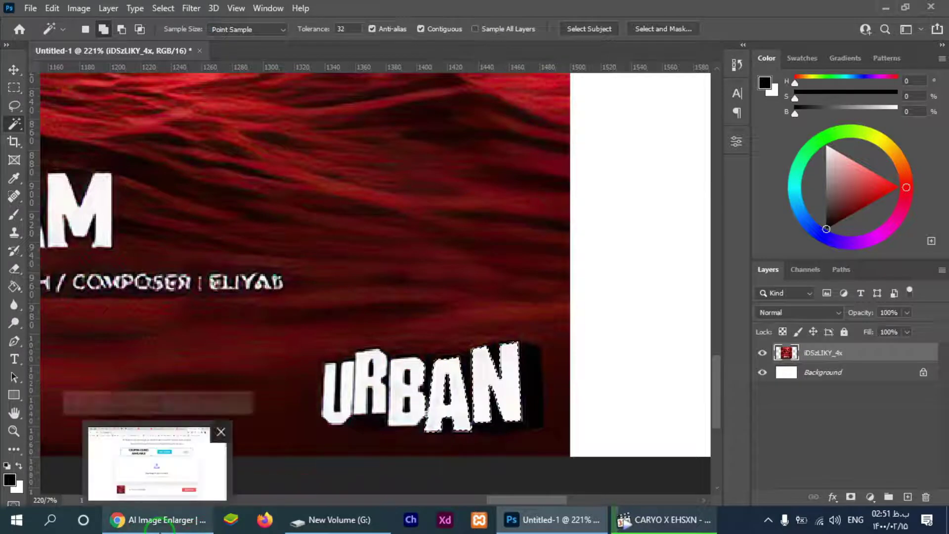
# Step: Switch to Chrome and bring up the Clipmaker page
pyautogui.click(157, 520)
pyautogui.click(287, 11)
pyautogui.click(549, 117)
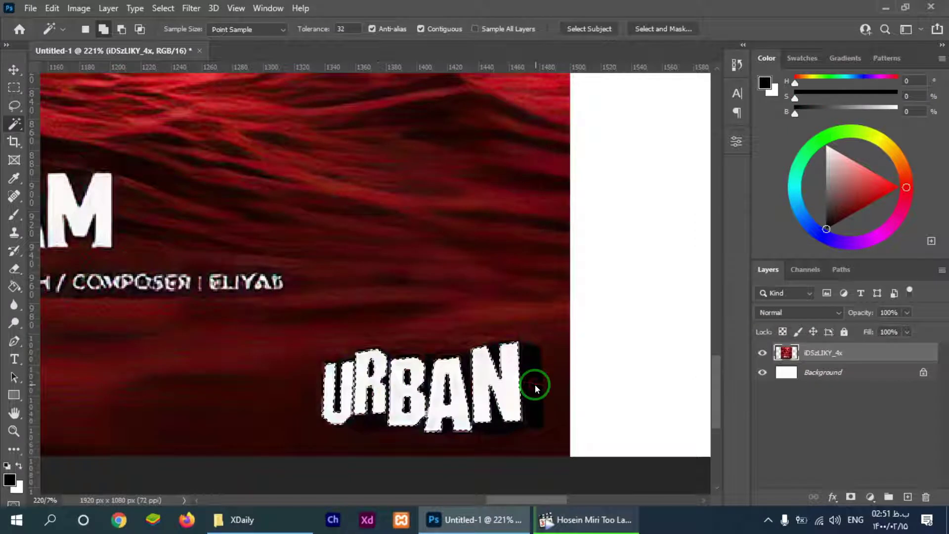
# Step: Try to add the dark shadow around the URBAN logo to the selection with the Magic Wand
pyautogui.click(526, 367)
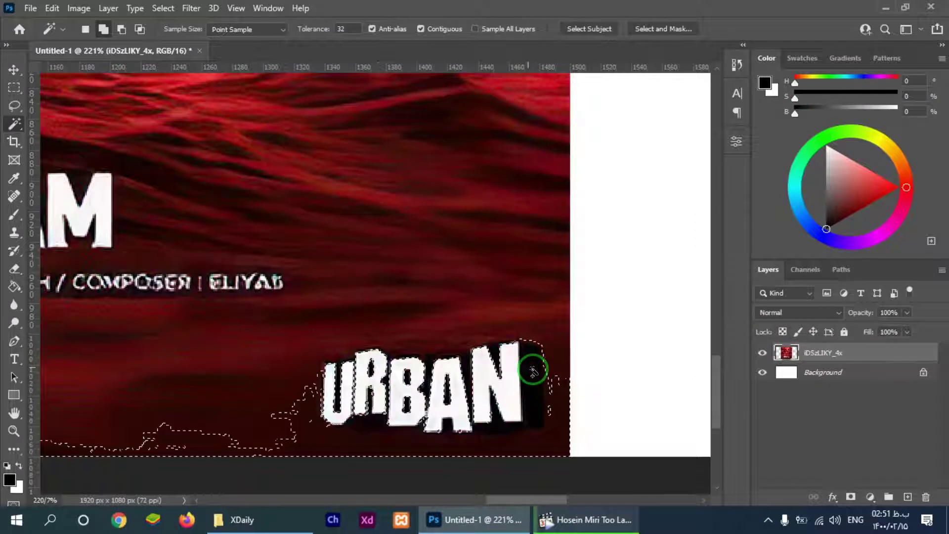
pyautogui.click(577, 463)
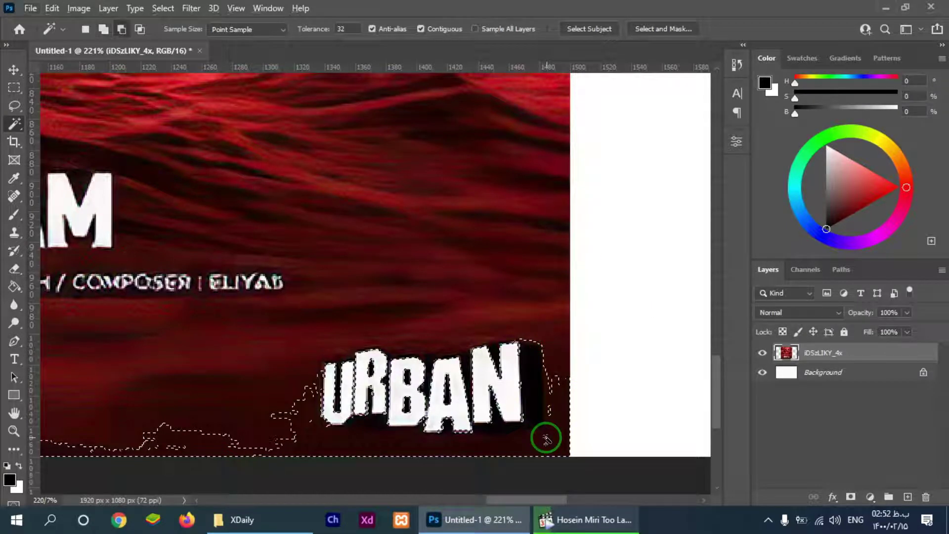
pyautogui.keyDown('shift'); pyautogui.click(305, 406); pyautogui.keyUp('shift')
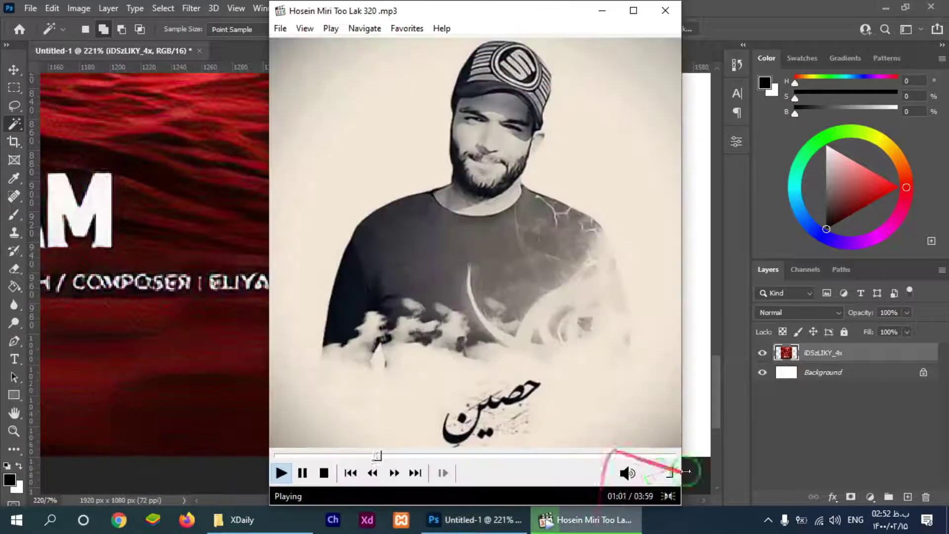
pyautogui.scroll(-4, 548, 300)
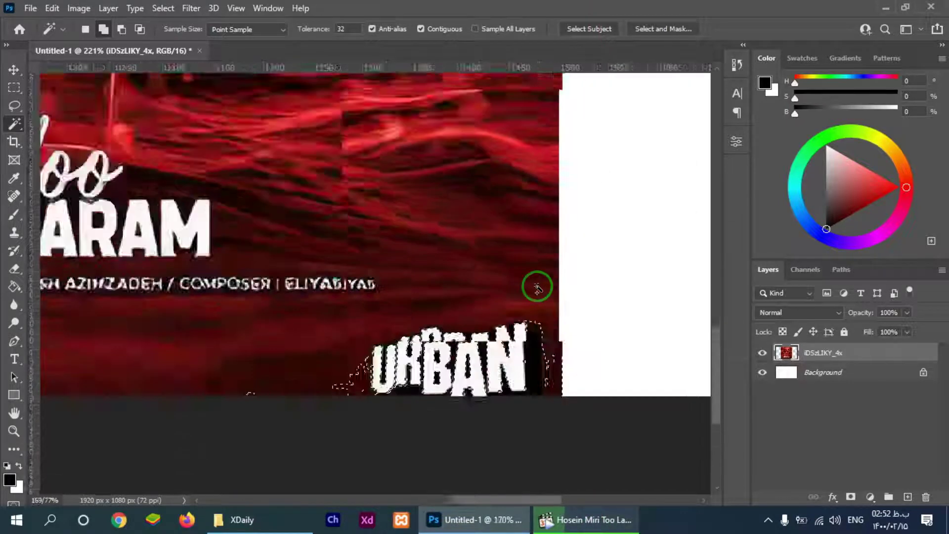
pyautogui.hotkey('ctrl', 'd')
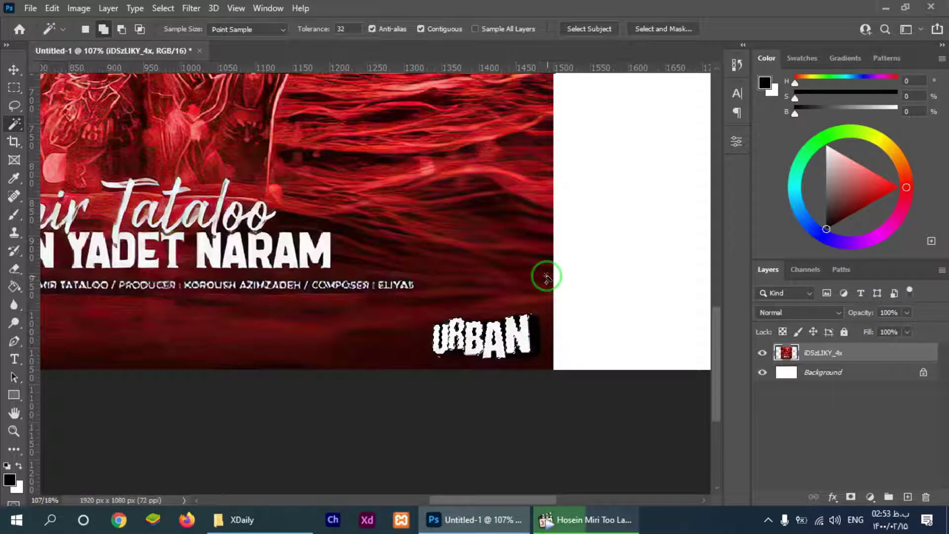
# Step: Expand the selection around the URBAN letters and fill it with Content-Aware at 100% opacity with color adaptation
pyautogui.click(167, 9)
pyautogui.click(341, 216)
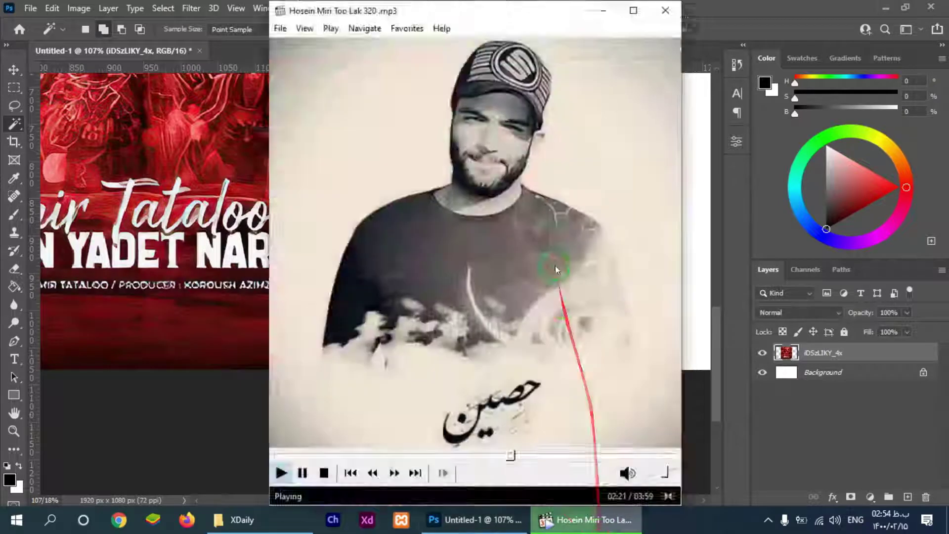
pyautogui.click(574, 520)
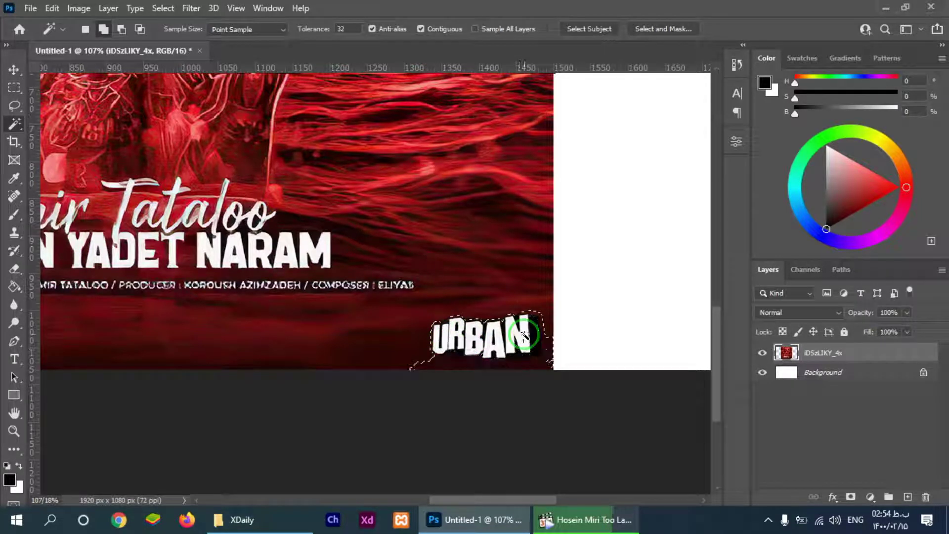
pyautogui.click(55, 9)
pyautogui.click(120, 220)
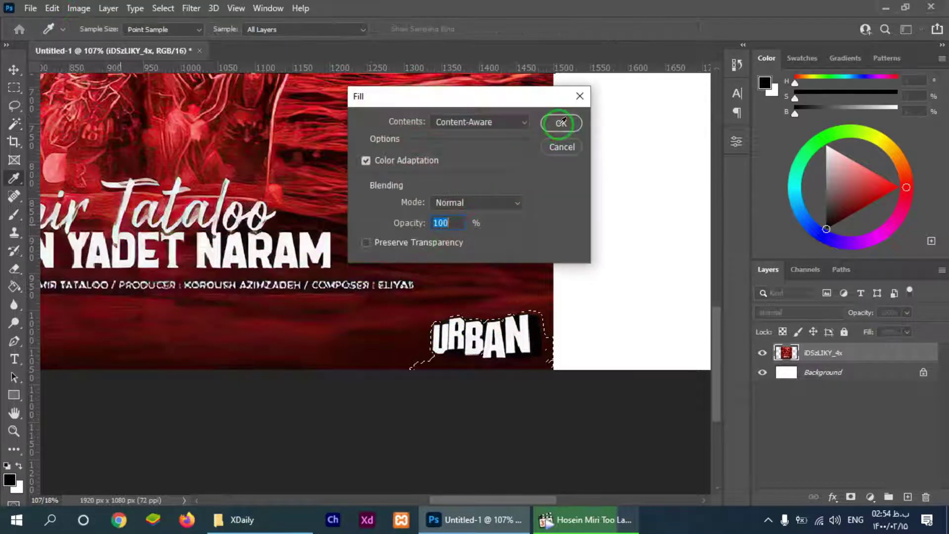
pyautogui.click(562, 122)
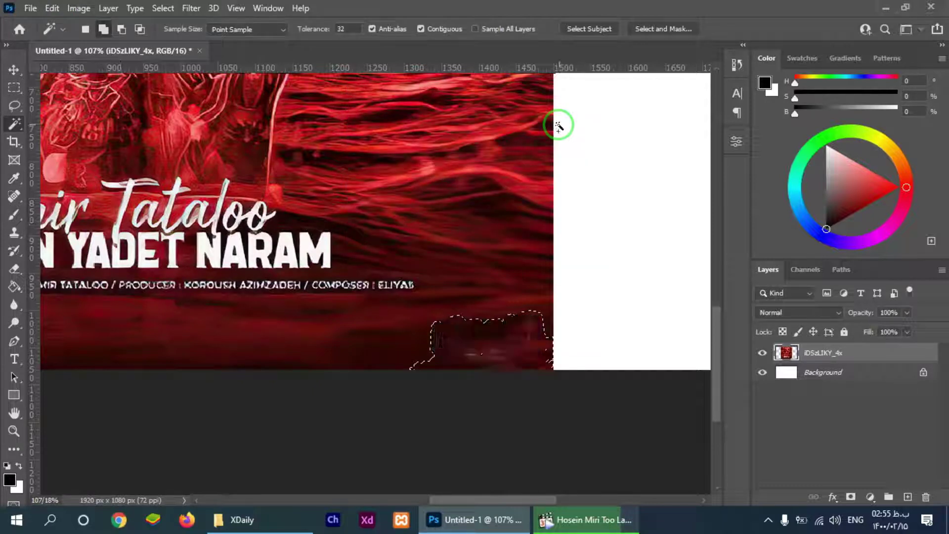
# Step: Deselect the filled area and retouch the leftover marks of the URBAN logo with a 14 px Clone Stamp
pyautogui.hotkey('ctrl', 'd')
pyautogui.press('s')
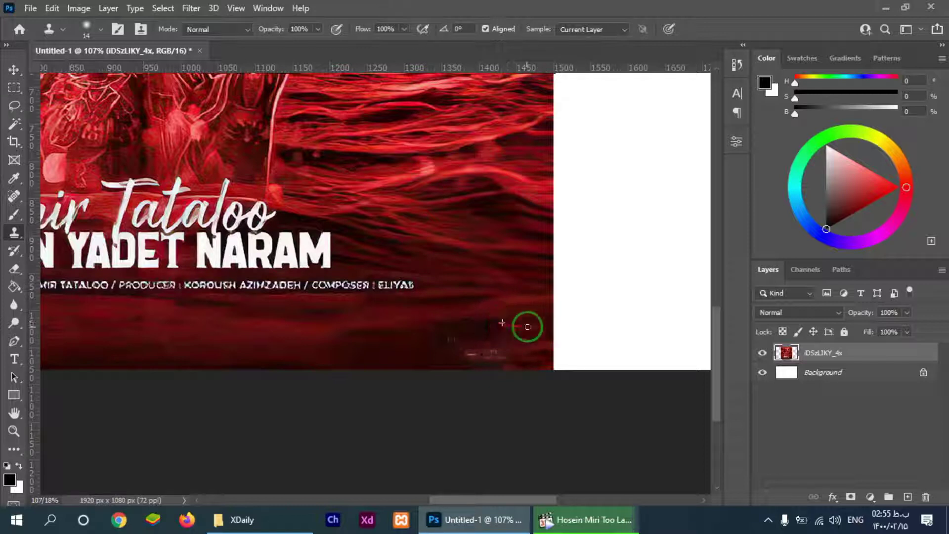
pyautogui.moveTo(487, 349)
pyautogui.mouseDown()
pyautogui.moveTo(511, 349)
pyautogui.moveTo(494, 337)
pyautogui.mouseUp()
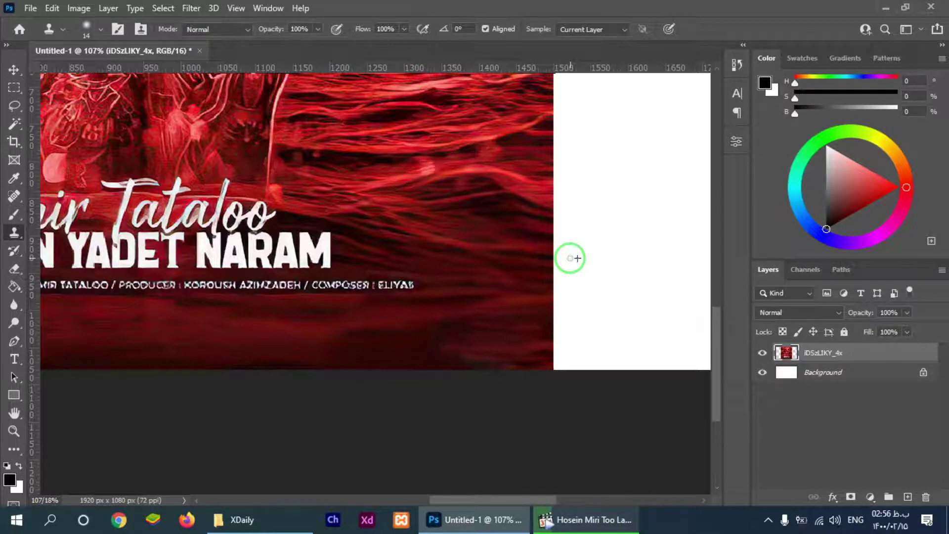
# Step: Lasso the UNIVERSAL logo in the cover's lower-left corner and fill it with Content-Aware at 100% opacity with color adaptation
pyautogui.scroll(-8, 436, 252)
pyautogui.scroll(6, 244, 432)
pyautogui.moveTo(244, 432)
pyautogui.mouseDown()
pyautogui.moveTo(339, 358)
pyautogui.moveTo(121, 195)
pyautogui.mouseUp()
pyautogui.press('l')
pyautogui.moveTo(265, 388); pyautogui.dragTo(380, 402)
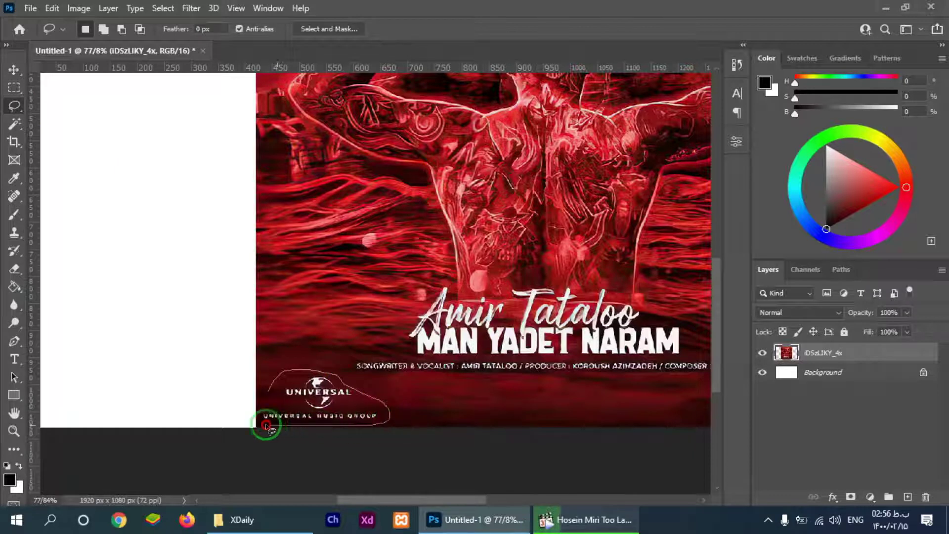
pyautogui.moveTo(265, 427); pyautogui.dragTo(262, 423)
pyautogui.hotkey('shift', 'F5')
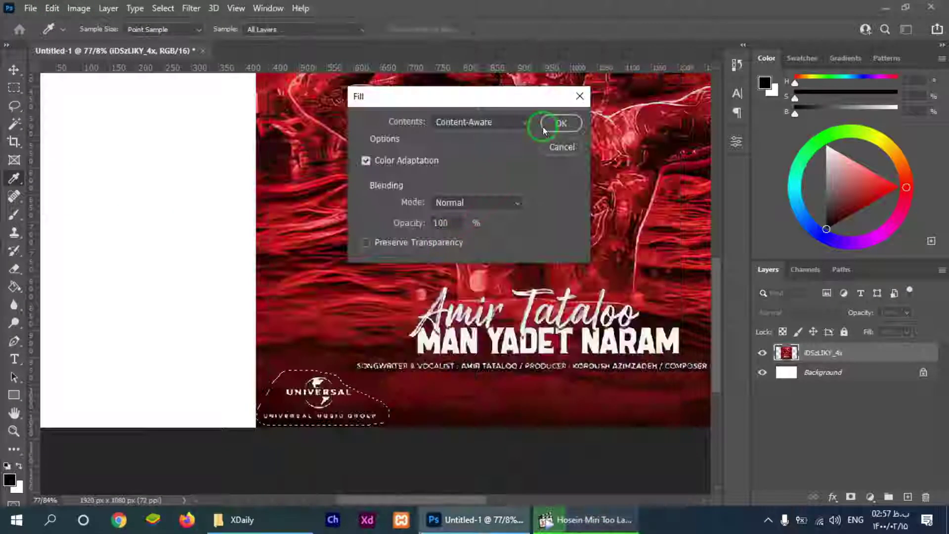
pyautogui.click(562, 123)
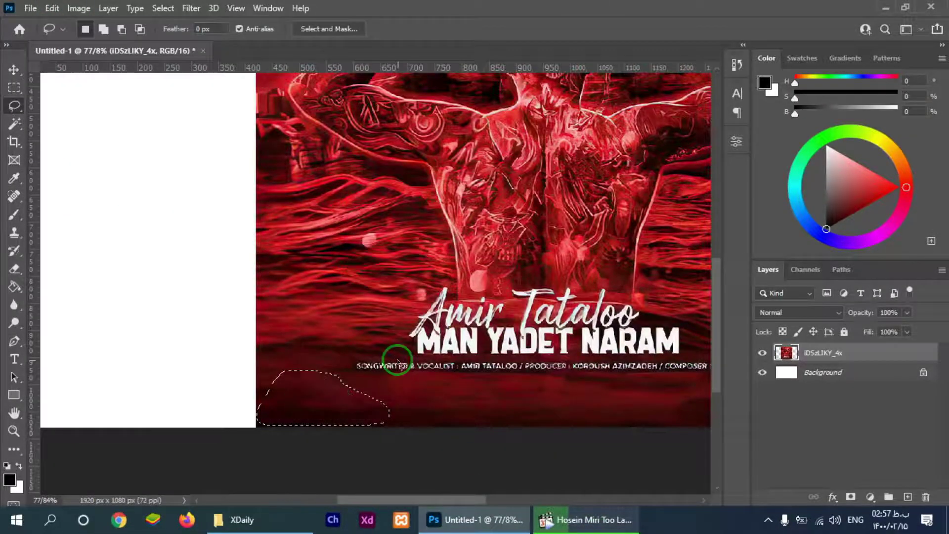
# Step: Lasso the songwriter, producer and composer credit line below the title, fill it with Content-Aware and deselect it
pyautogui.moveTo(462, 287); pyautogui.dragTo(348, 281)
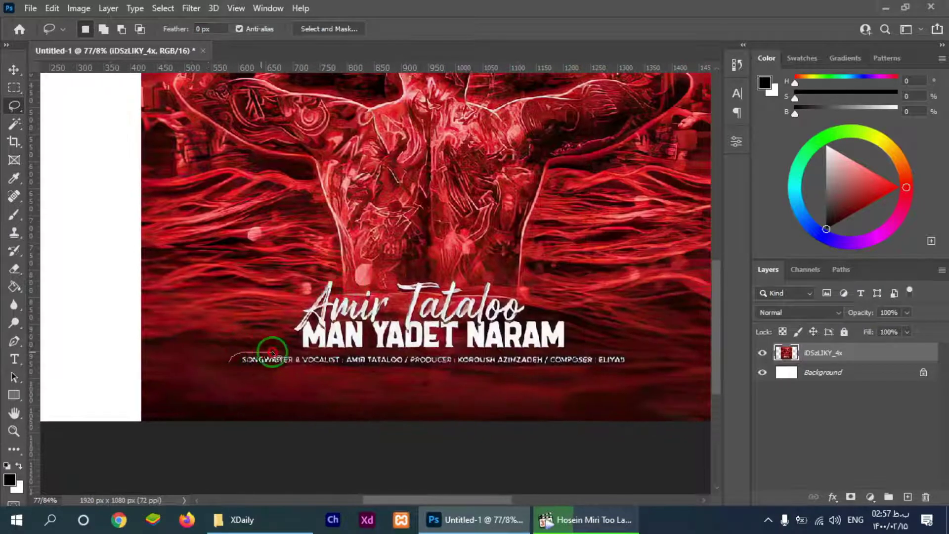
pyautogui.moveTo(403, 355)
pyautogui.mouseDown()
pyautogui.moveTo(561, 353)
pyautogui.moveTo(622, 366)
pyautogui.moveTo(316, 373)
pyautogui.moveTo(231, 360)
pyautogui.mouseUp()
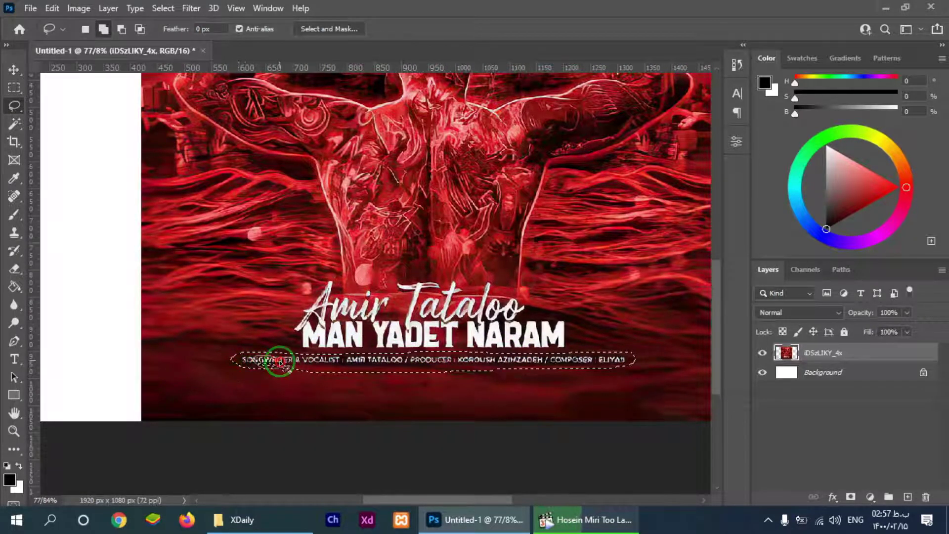
pyautogui.click(52, 8)
pyautogui.click(99, 275)
pyautogui.click(559, 121)
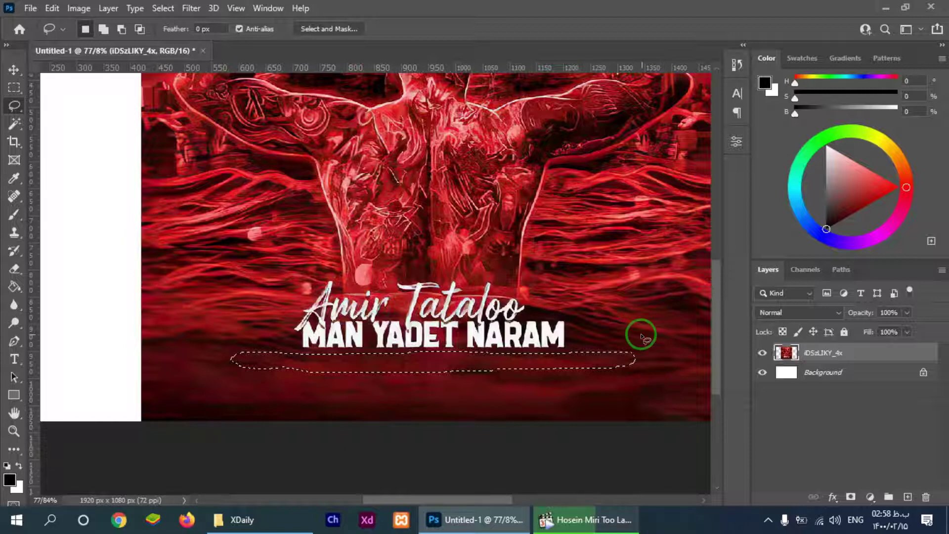
pyautogui.hotkey('ctrl', 'd')
# Step: Try to clean up the cover's lower-right corner with a Content-Aware fill of a lassoed oval area
pyautogui.moveTo(678, 323)
pyautogui.mouseDown()
pyautogui.moveTo(490, 295)
pyautogui.moveTo(520, 312)
pyautogui.mouseUp()
pyautogui.moveTo(476, 385)
pyautogui.mouseDown()
pyautogui.moveTo(584, 387)
pyautogui.moveTo(479, 385)
pyautogui.mouseUp()
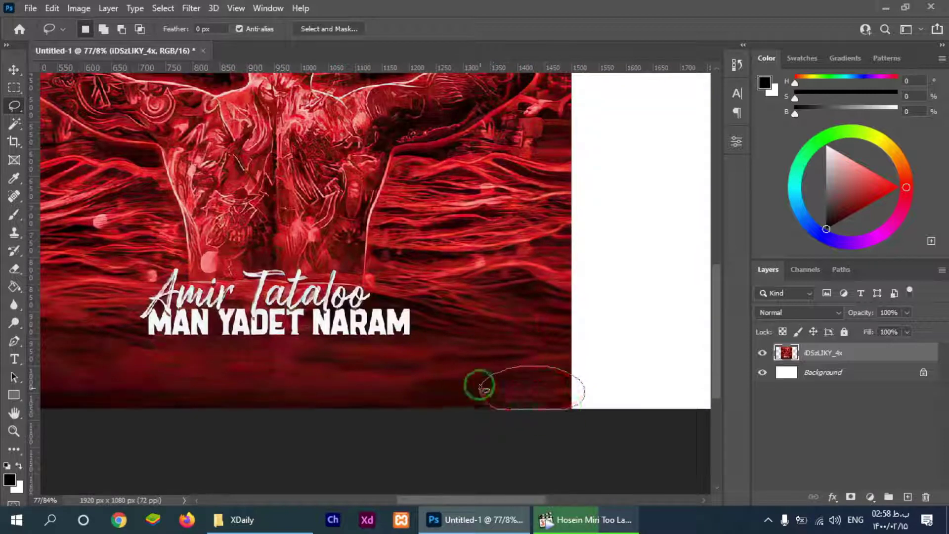
pyautogui.click(52, 9)
pyautogui.click(85, 223)
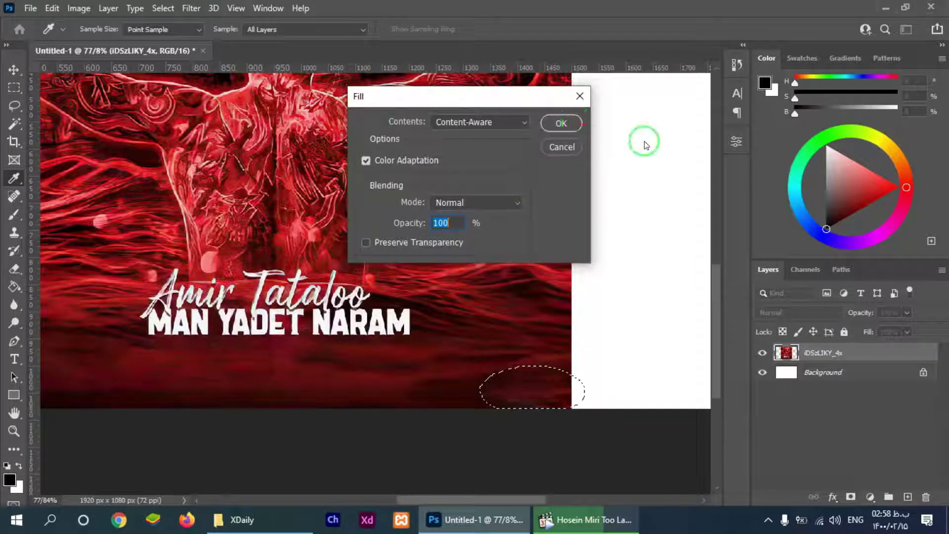
pyautogui.click(562, 122)
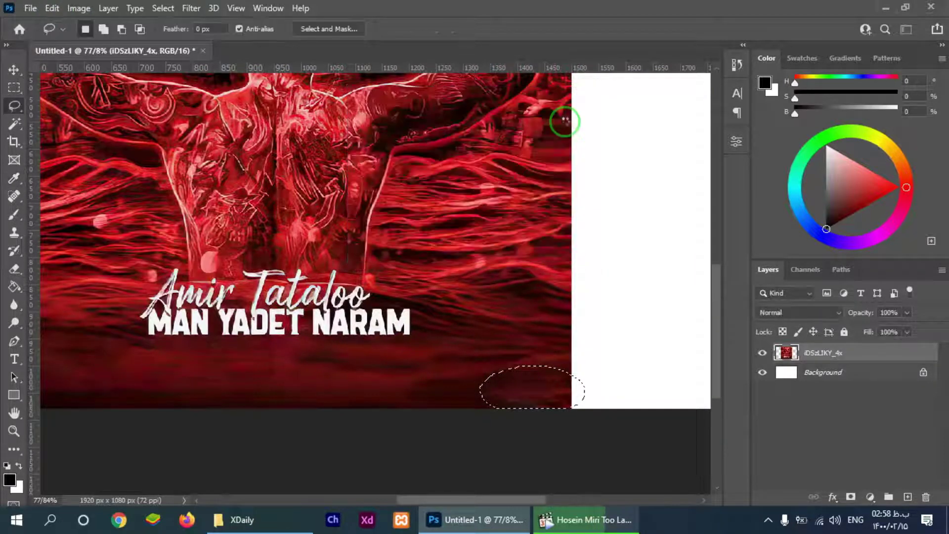
# Step: Hide the Background layer and try the Content-Aware fill on the lower-right corner selection again
pyautogui.click(763, 372)
pyautogui.click(52, 8)
pyautogui.click(84, 221)
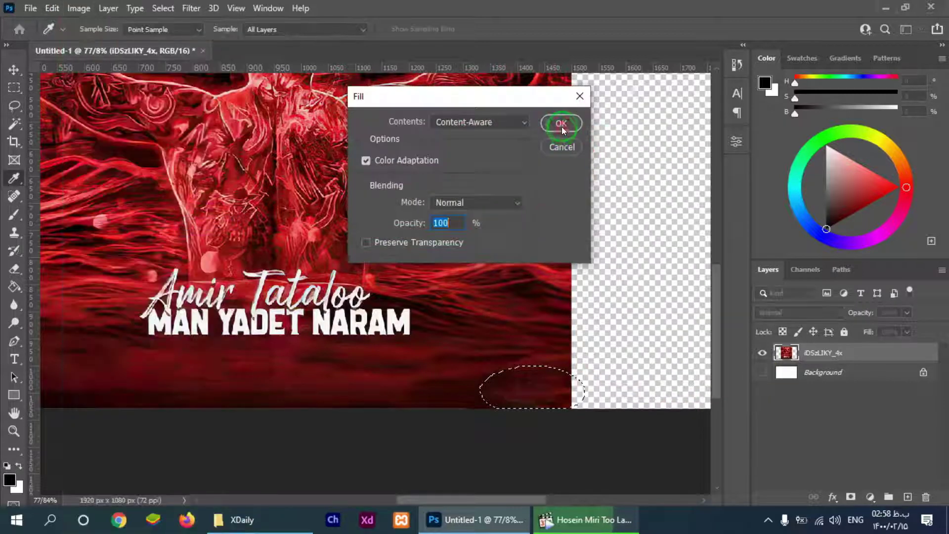
pyautogui.click(562, 127)
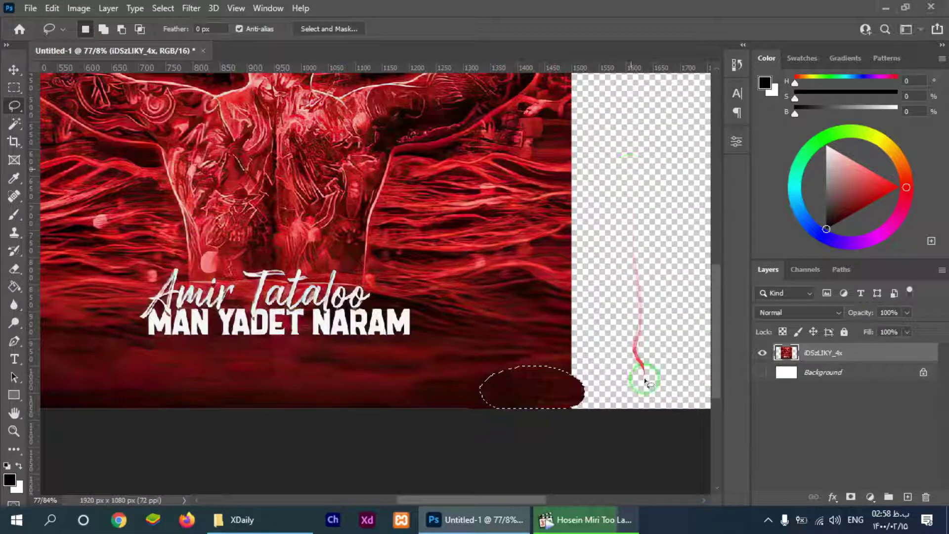
# Step: Lasso the lower-right corner again, keeping inside the cover's edge, fill it with Content-Aware and deselect it
pyautogui.scroll(3, 636, 344)
pyautogui.press('z')
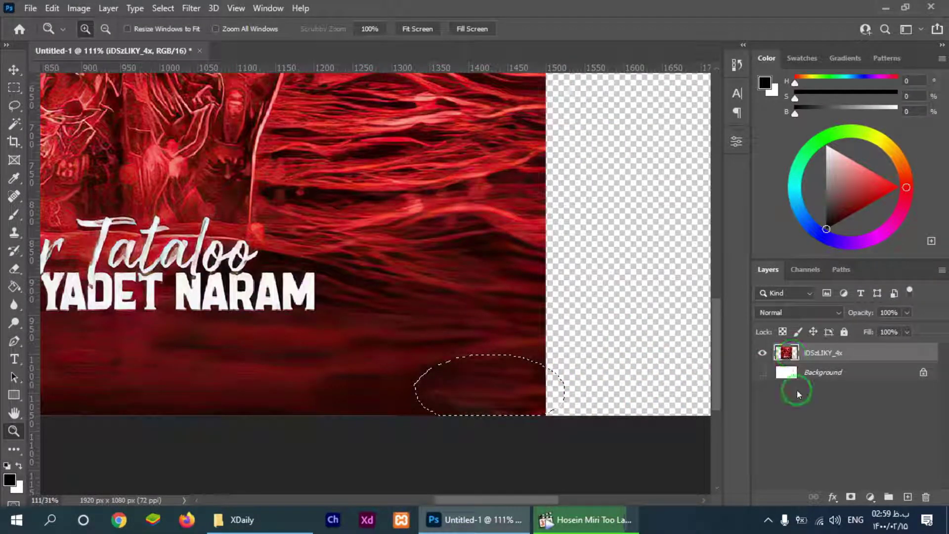
pyautogui.click(14, 69)
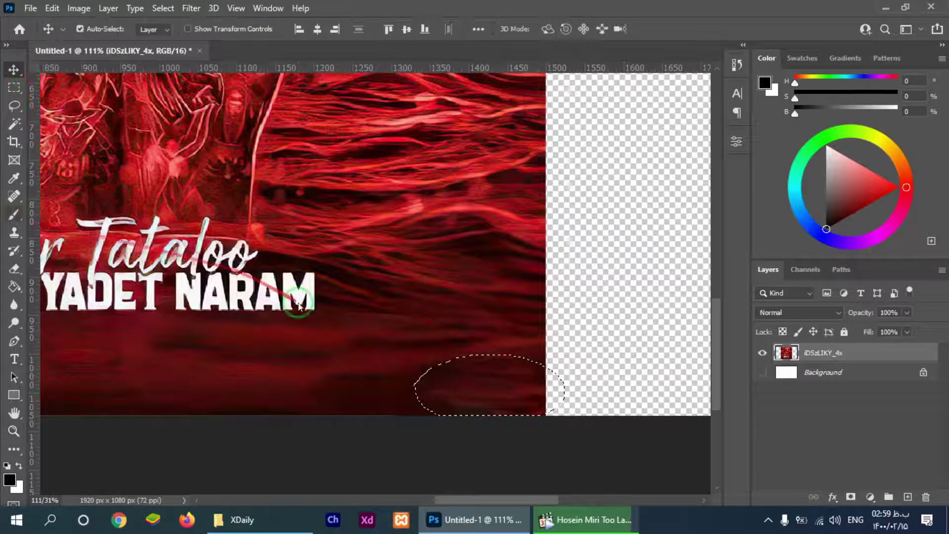
pyautogui.press('l')
pyautogui.moveTo(407, 379); pyautogui.dragTo(515, 347)
pyautogui.moveTo(545, 391)
pyautogui.mouseDown()
pyautogui.moveTo(476, 419)
pyautogui.moveTo(403, 383)
pyautogui.mouseUp()
pyautogui.click(52, 8)
pyautogui.click(131, 153)
pyautogui.click(561, 124)
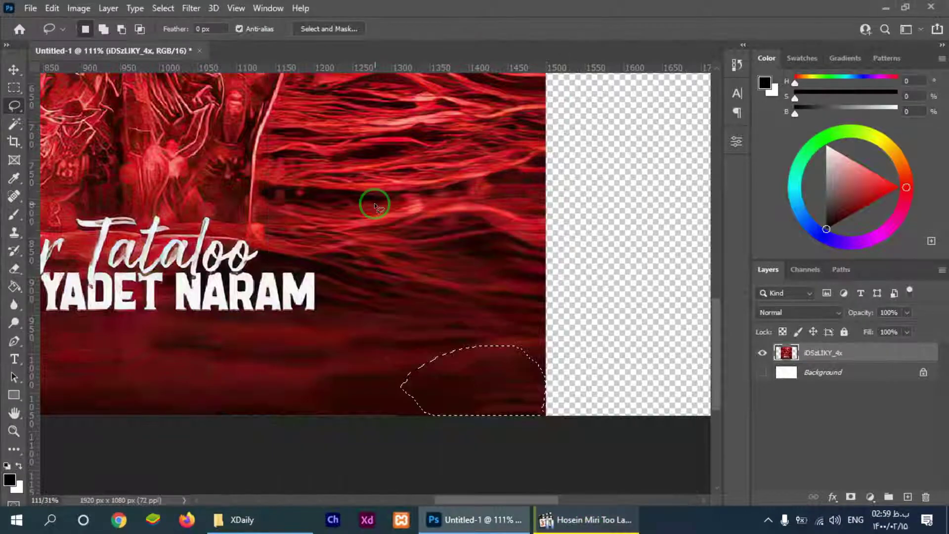
pyautogui.hotkey('ctrl', 'd')
# Step: Lasso the small logo in the cover's upper-left corner and fill it with Content-Aware at 100% opacity
pyautogui.scroll(-5, 375, 203)
pyautogui.scroll(8, 173, 128)
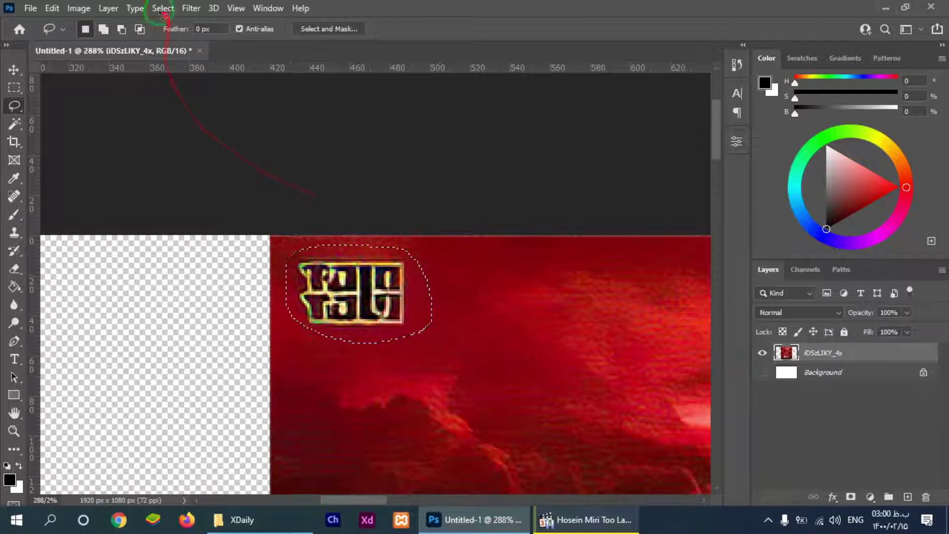
pyautogui.click(52, 8)
pyautogui.click(84, 220)
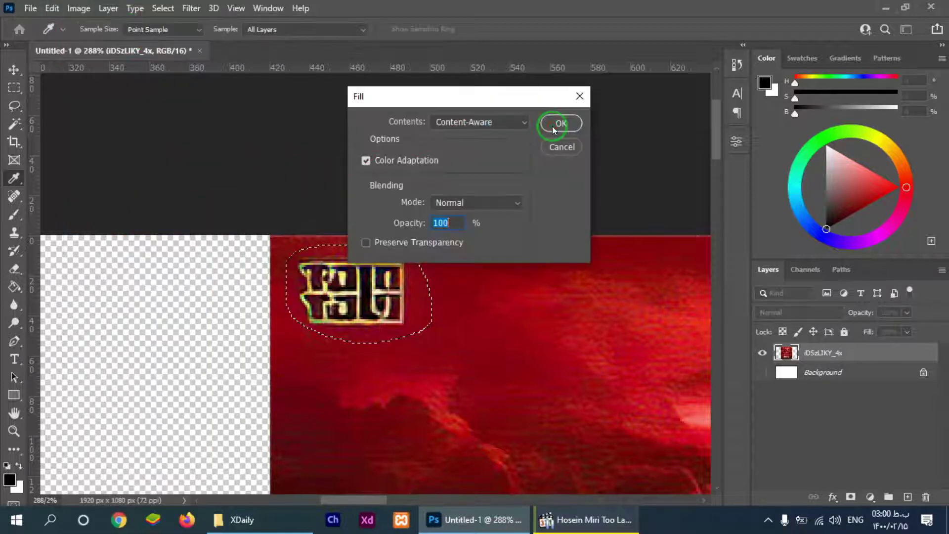
pyautogui.click(554, 130)
# Step: Lasso the K logo in the cover's upper-right corner and fill it with Content-Aware at 100% opacity
pyautogui.scroll(-5, 559, 176)
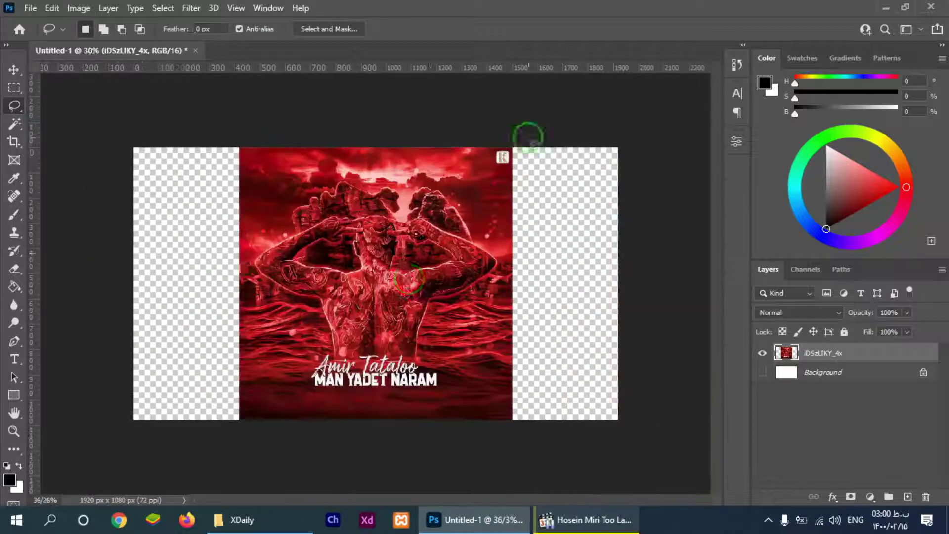
pyautogui.scroll(3, 528, 136)
pyautogui.scroll(4, 553, 127)
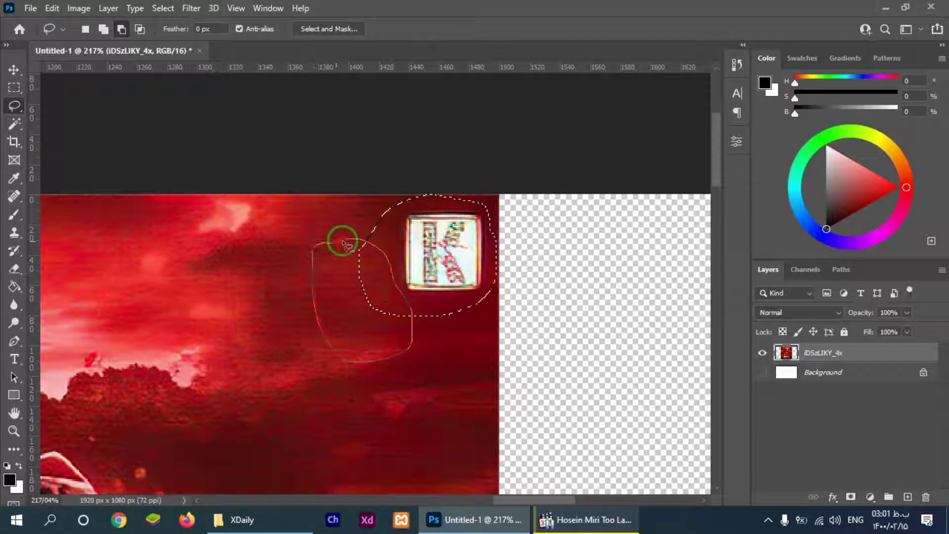
pyautogui.click(52, 8)
pyautogui.click(127, 220)
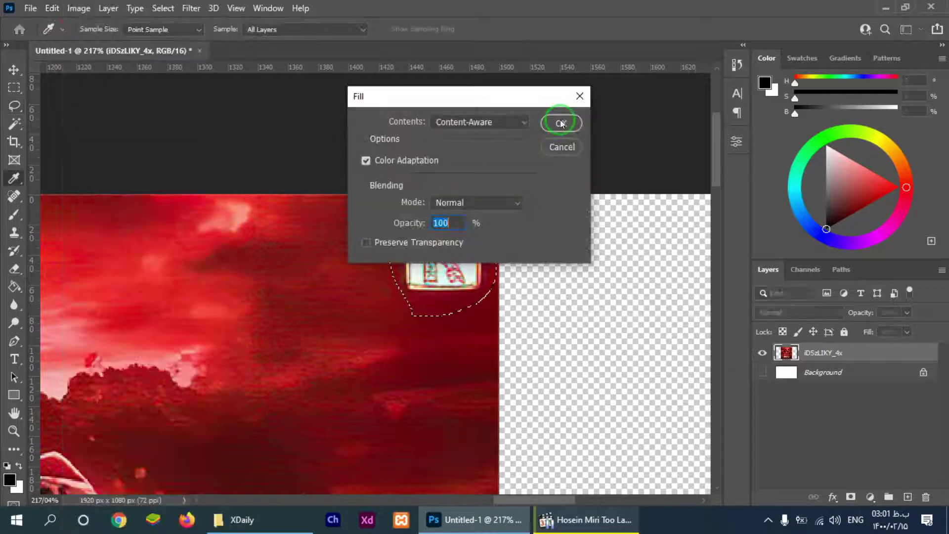
pyautogui.click(561, 124)
pyautogui.hotkey('ctrl', '0')
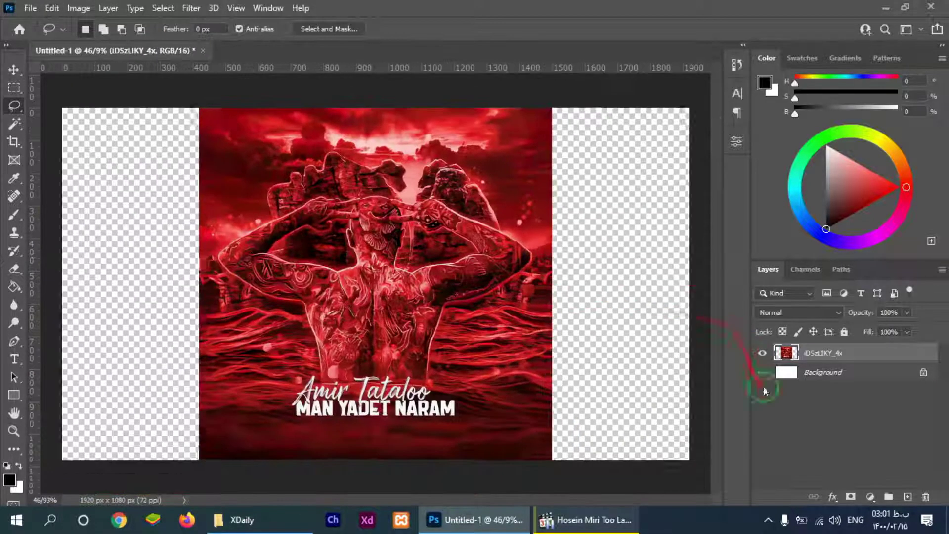
# Step: Show the Background layer, then place the cover at the canvas's left edge with a duplicate to its right
pyautogui.click(763, 373)
pyautogui.click(14, 70)
pyautogui.moveTo(368, 275); pyautogui.dragTo(594, 275)
pyautogui.moveTo(449, 327); pyautogui.dragTo(437, 327)
# Step: Flip the duplicated cover horizontally and align it edge to edge with the original
pyautogui.hotkey('ctrl', 't')
pyautogui.rightClick(437, 327)
pyautogui.click(475, 310)
pyautogui.moveTo(500, 311); pyautogui.dragTo(494, 312)
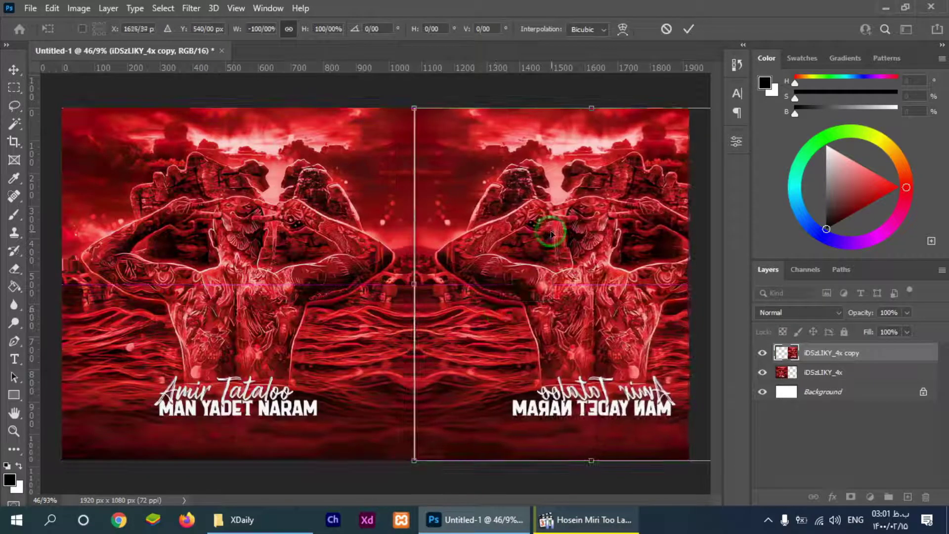
pyautogui.click(688, 29)
# Step: Select both cover layers and scale them down together so the mirrored pair fits the canvas width, leaving strips above and below
pyautogui.keyDown('shift'); pyautogui.click(823, 372); pyautogui.keyUp('shift')
pyautogui.moveTo(584, 328); pyautogui.dragTo(561, 327)
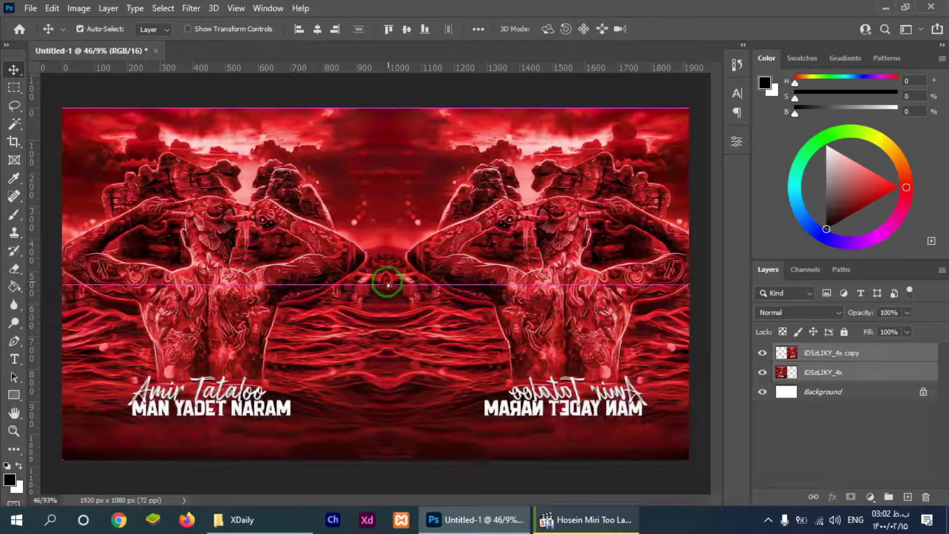
pyautogui.moveTo(387, 281); pyautogui.dragTo(389, 278)
pyautogui.hotkey('ctrl', 't')
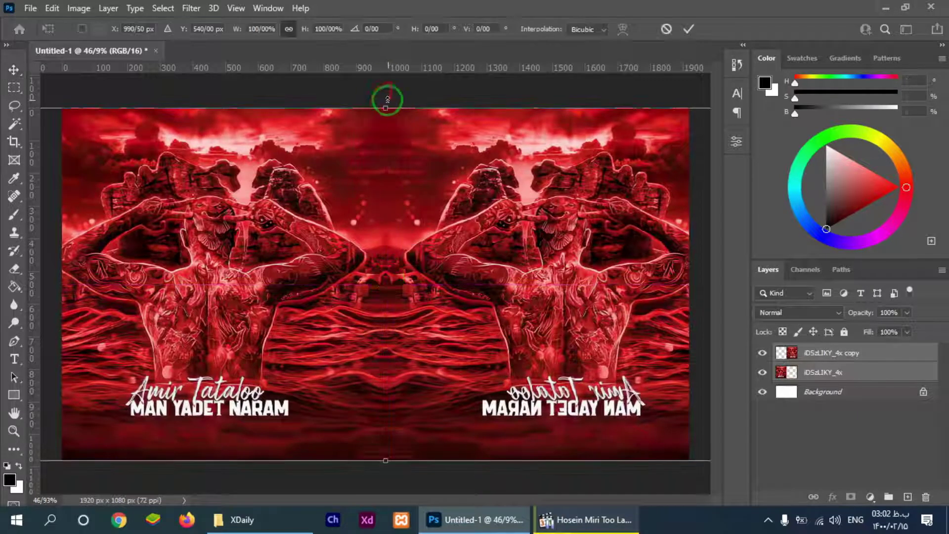
pyautogui.moveTo(386, 109); pyautogui.dragTo(392, 133)
pyautogui.moveTo(371, 229); pyautogui.dragTo(361, 216)
pyautogui.moveTo(376, 122); pyautogui.dragTo(377, 133)
pyautogui.press('Return')
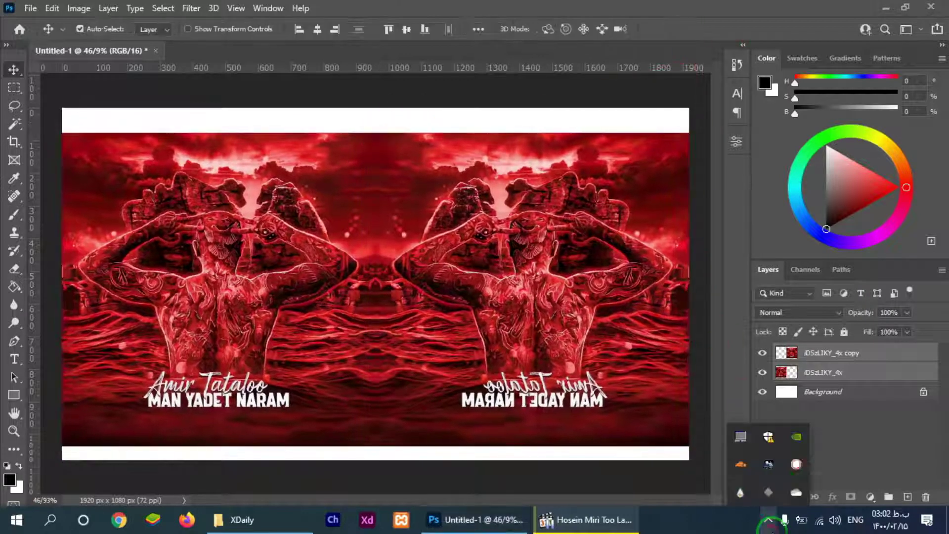
pyautogui.click(589, 520)
pyautogui.click(602, 10)
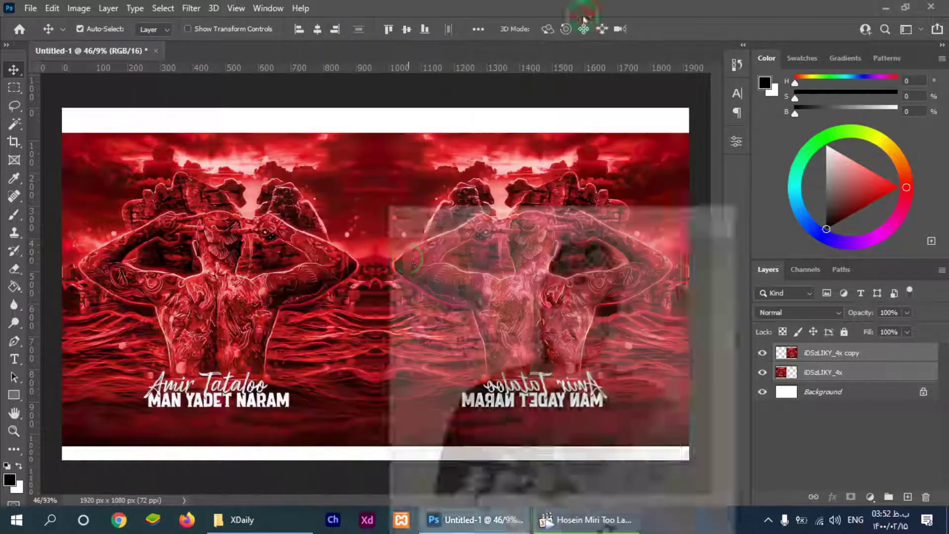
# Step: Export the mirrored cover image to the Desktop as Untitled-1
pyautogui.click(30, 8)
pyautogui.moveTo(108, 209)
pyautogui.click(275, 210)
pyautogui.click(72, 112)
pyautogui.click(381, 310)
# Step: Switch to Chrome and open the Specterr videos page
pyautogui.click(125, 520)
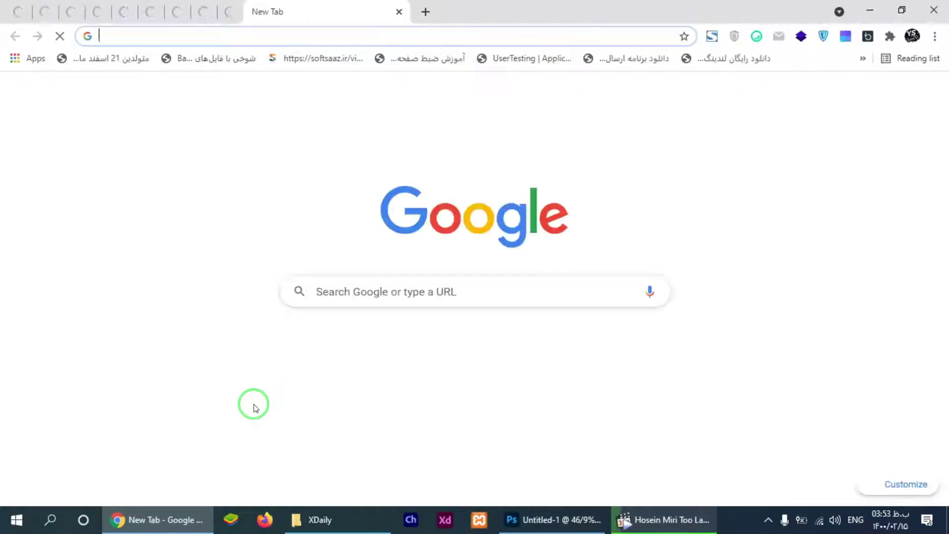
pyautogui.click(532, 354)
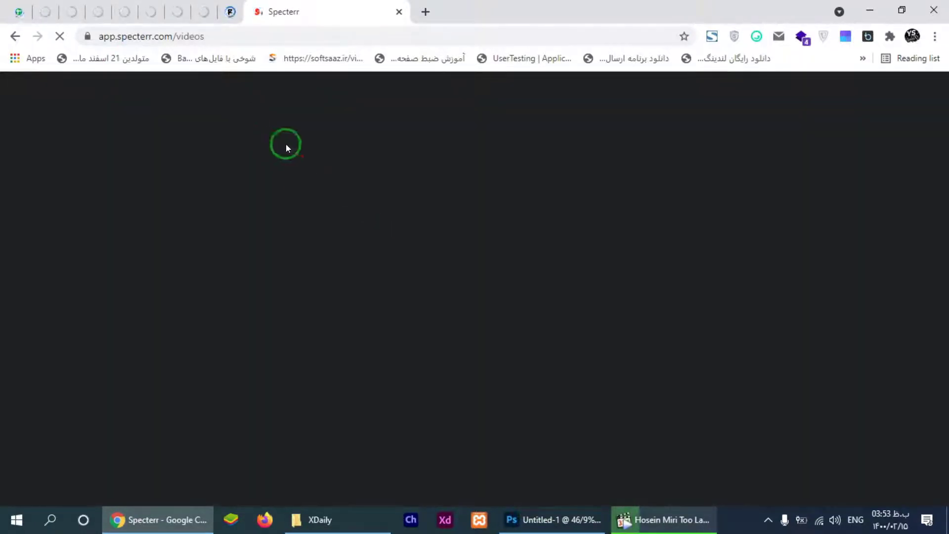
pyautogui.click(773, 522)
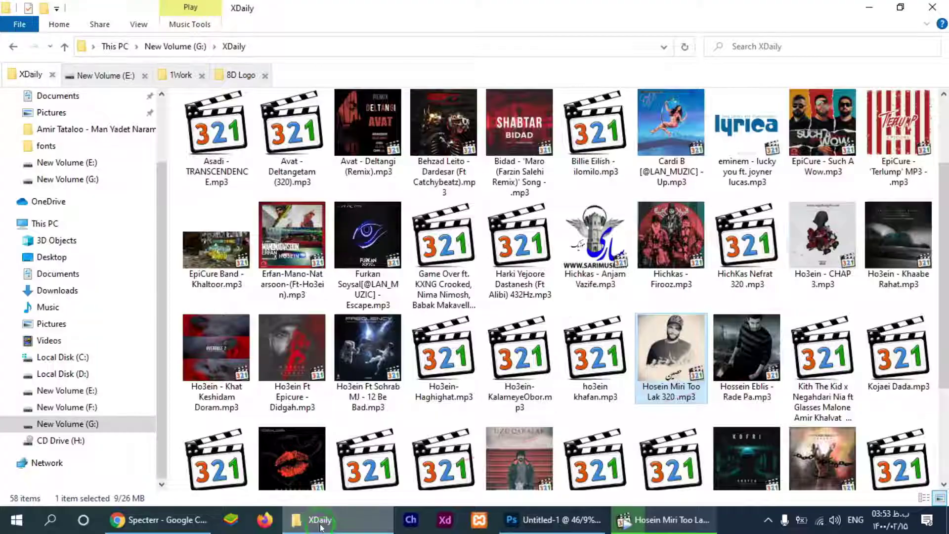
pyautogui.scroll(-3, 553, 297)
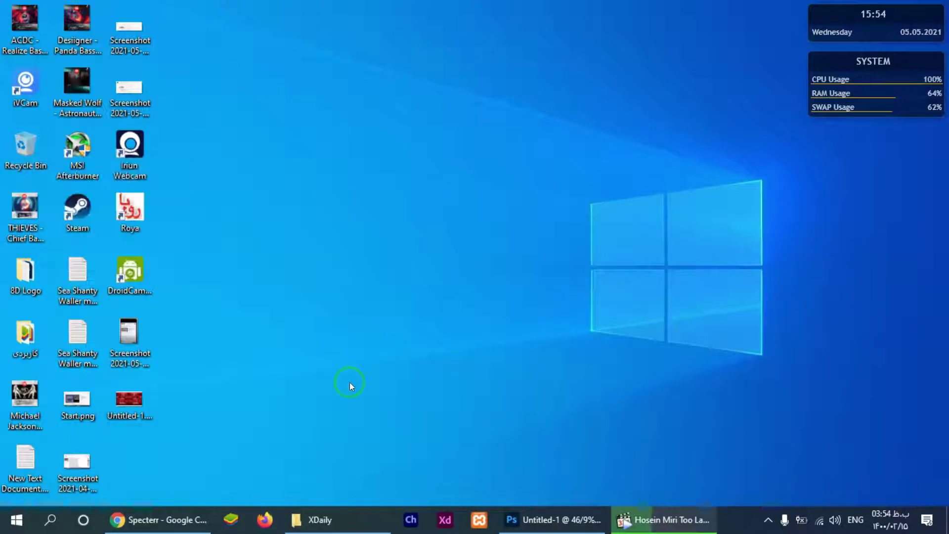
pyautogui.rightClick(351, 216)
pyautogui.click(378, 257)
# Step: Return to Chrome and log in to Specterr with the saved account e-mail and password
pyautogui.click(161, 519)
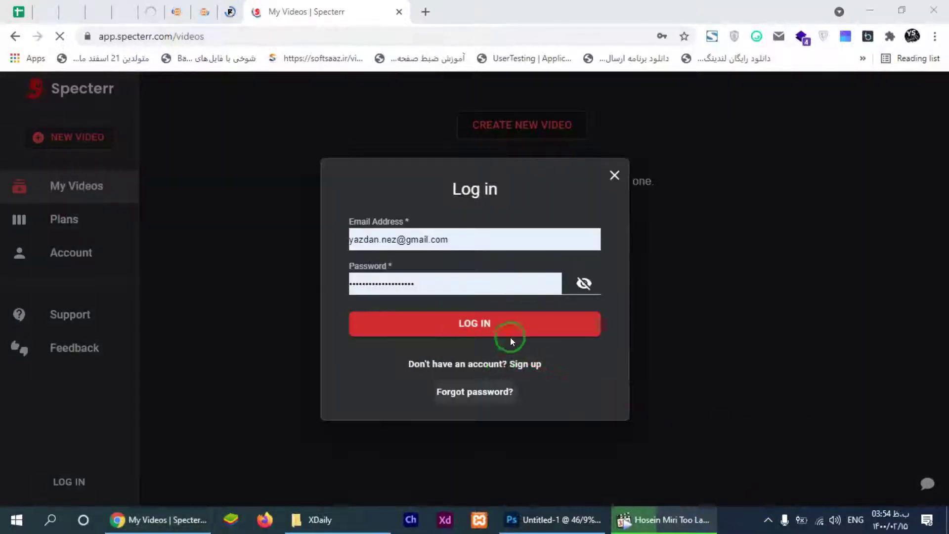
pyautogui.click(510, 340)
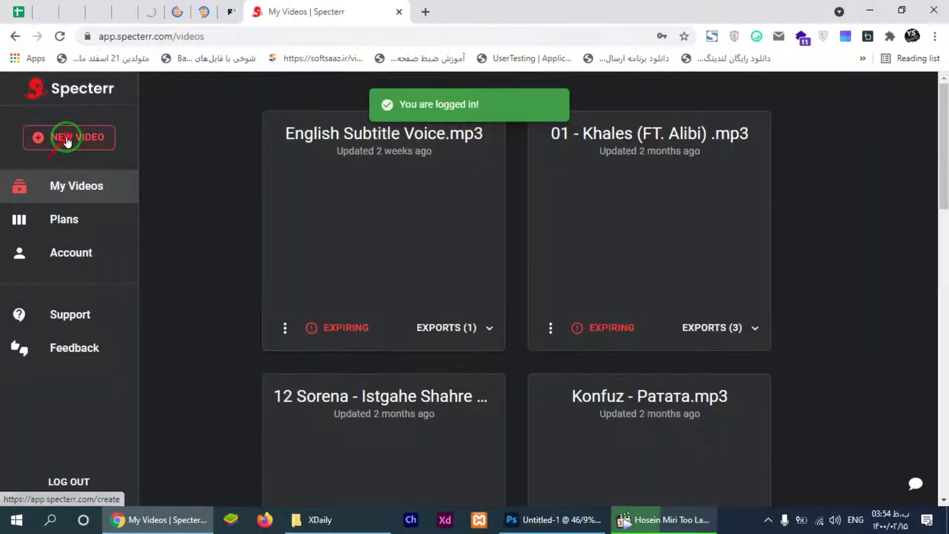
# Step: Create a new Specterr video based on the Glacier preset
pyautogui.click(123, 159)
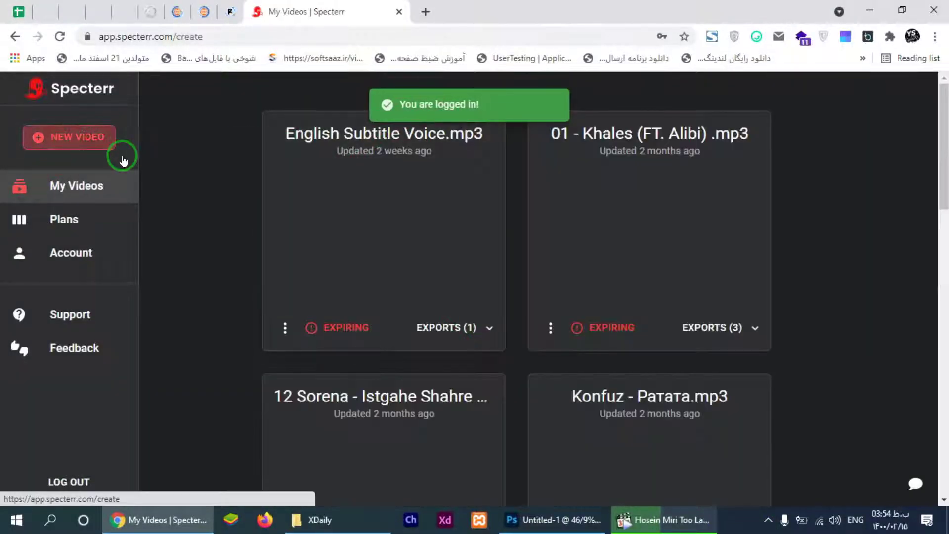
pyautogui.scroll(-3, 613, 346)
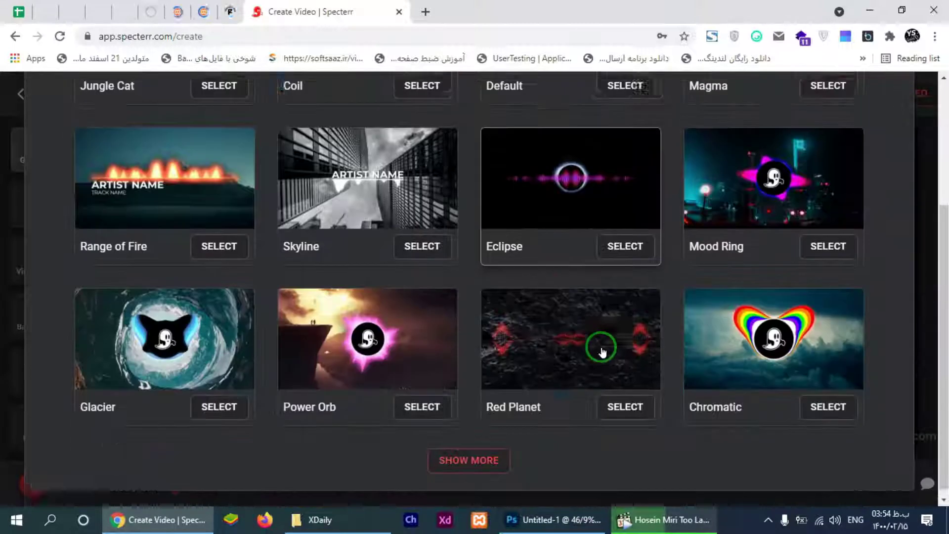
pyautogui.click(221, 407)
# Step: Upload the exported mirrored cover image and set it as the video's background
pyautogui.click(263, 248)
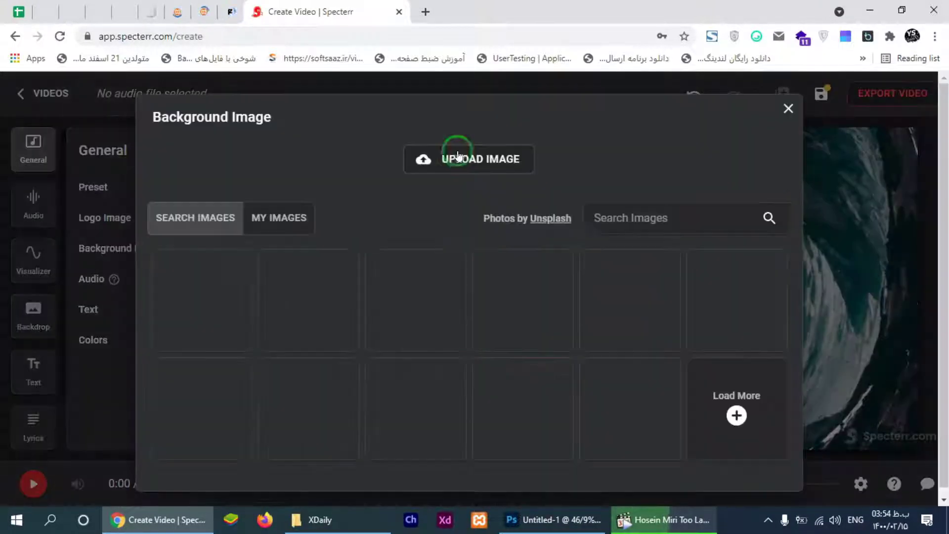
pyautogui.click(459, 157)
pyautogui.scroll(-5, 439, 164)
pyautogui.scroll(3, 112, 149)
pyautogui.click(61, 265)
pyautogui.click(295, 248)
pyautogui.click(579, 311)
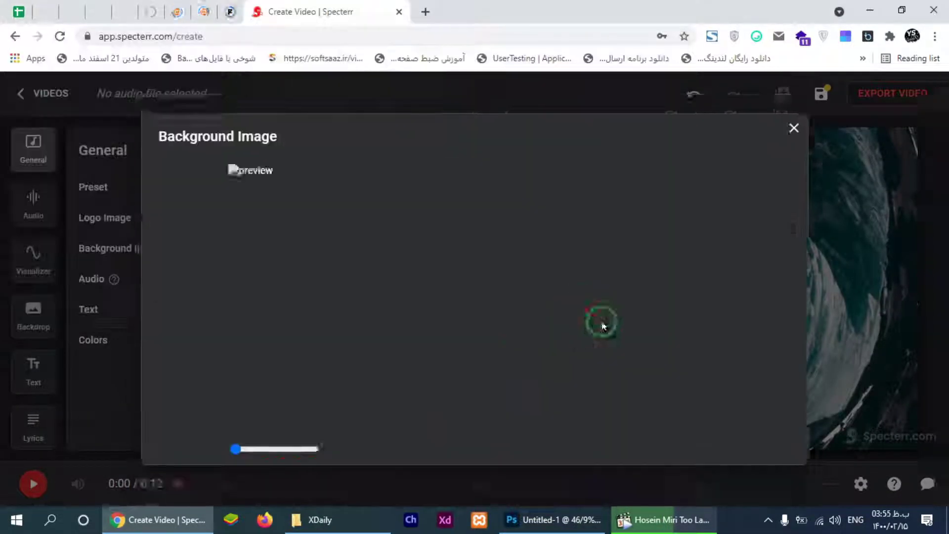
pyautogui.click(784, 474)
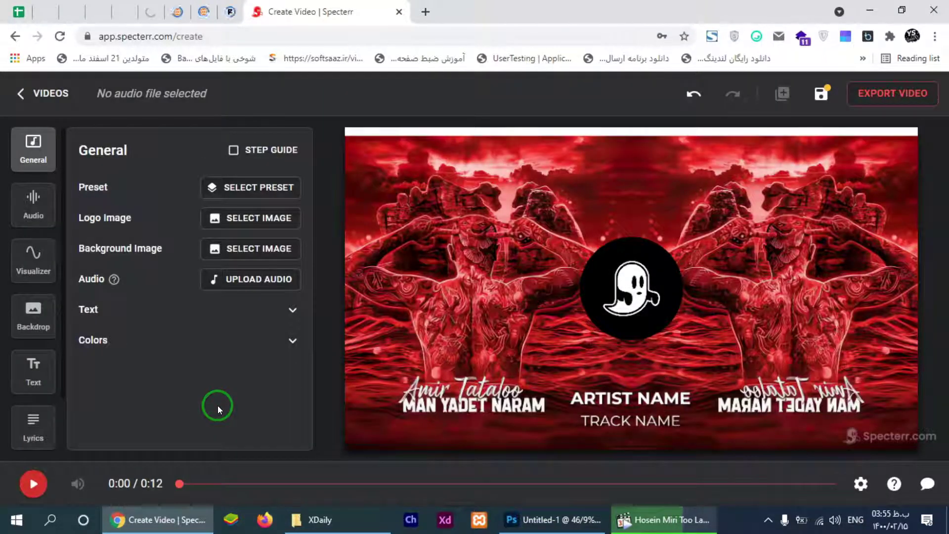
# Step: Switch to Photoshop and scale the two cover layers together to about 95%, centred on the canvas
pyautogui.click(585, 518)
pyautogui.click(173, 523)
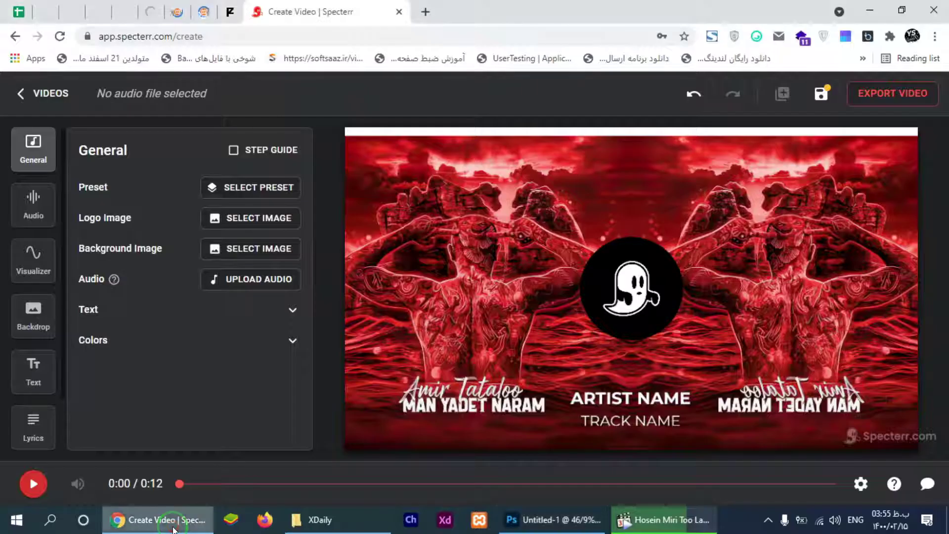
pyautogui.click(568, 520)
pyautogui.hotkey('ctrl', 't')
pyautogui.click(512, 407)
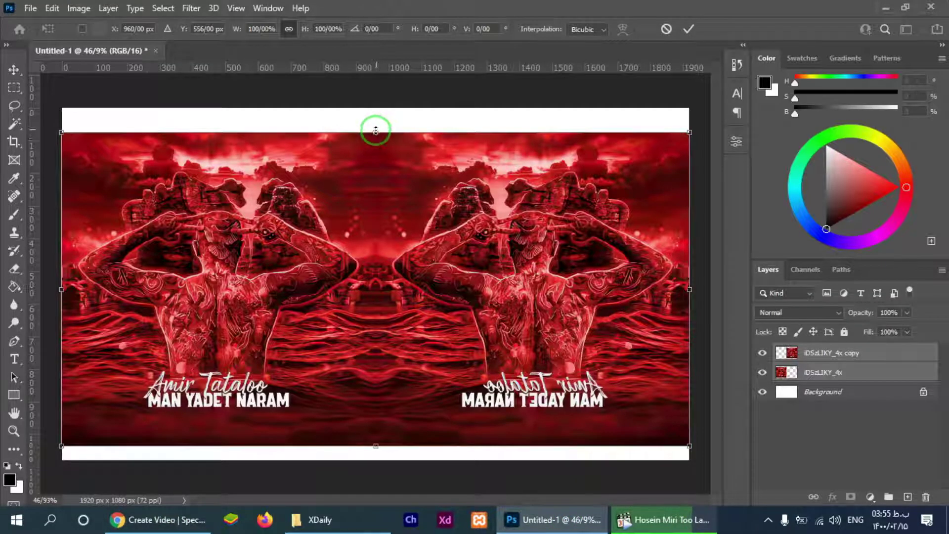
pyautogui.moveTo(376, 130); pyautogui.dragTo(376, 147)
pyautogui.moveTo(392, 234); pyautogui.dragTo(392, 221)
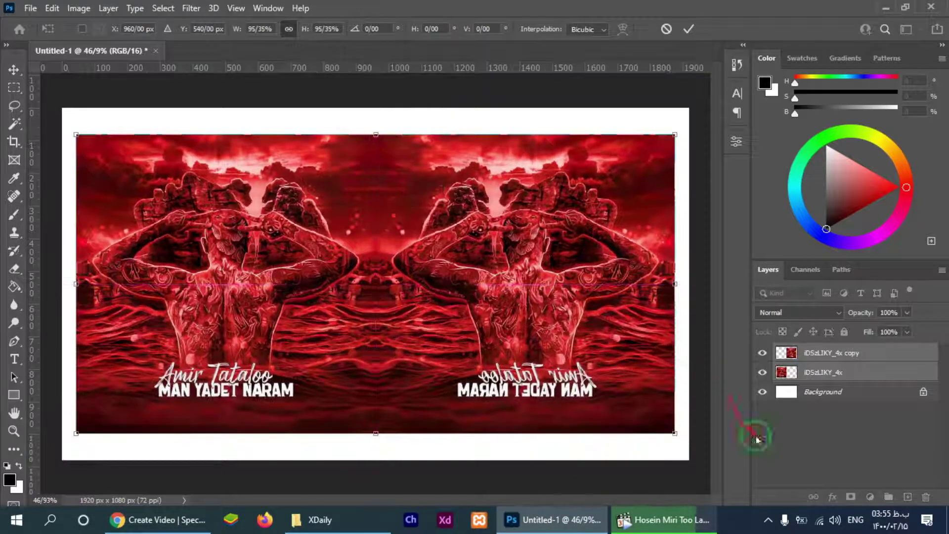
# Step: Group the two cover layers and place a duplicate of the group, stretched to fill the canvas, beneath the original
pyautogui.click(829, 380)
pyautogui.click(846, 360)
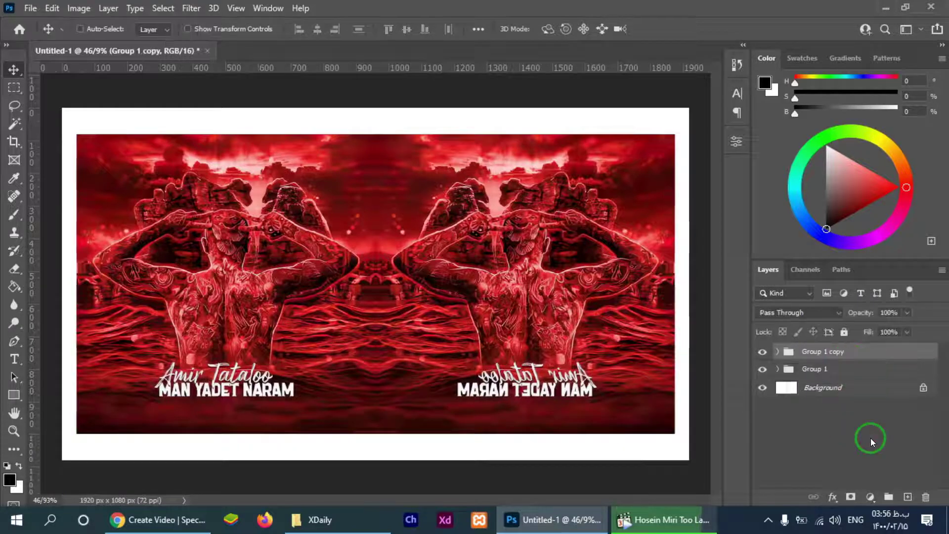
pyautogui.hotkey('ctrl', 't')
pyautogui.moveTo(376, 112); pyautogui.dragTo(380, 107)
pyautogui.moveTo(376, 433); pyautogui.dragTo(376, 462)
pyautogui.moveTo(829, 351); pyautogui.dragTo(833, 373)
# Step: Merge the two layers of Group 1 copy into a single layer outside the group and delete the emptied group
pyautogui.click(778, 369)
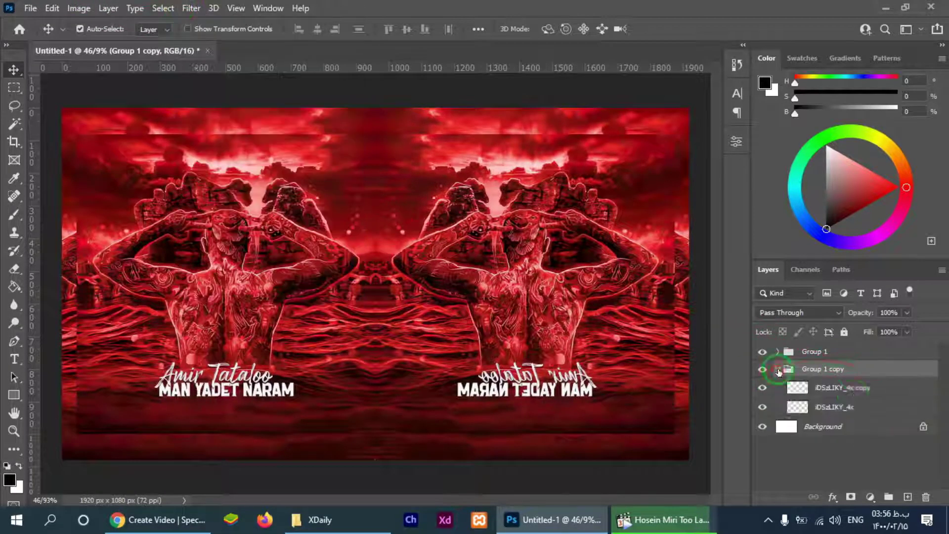
pyautogui.click(853, 389)
pyautogui.keyDown('ctrl'); pyautogui.click(859, 411); pyautogui.keyUp('ctrl')
pyautogui.hotkey('ctrl', 'e')
pyautogui.hotkey('ctrl', ']')
pyautogui.click(853, 390)
pyautogui.press('Delete')
# Step: Apply a blur filter to the merged full-canvas cover layer beneath Group 1
pyautogui.click(796, 353)
pyautogui.click(821, 370)
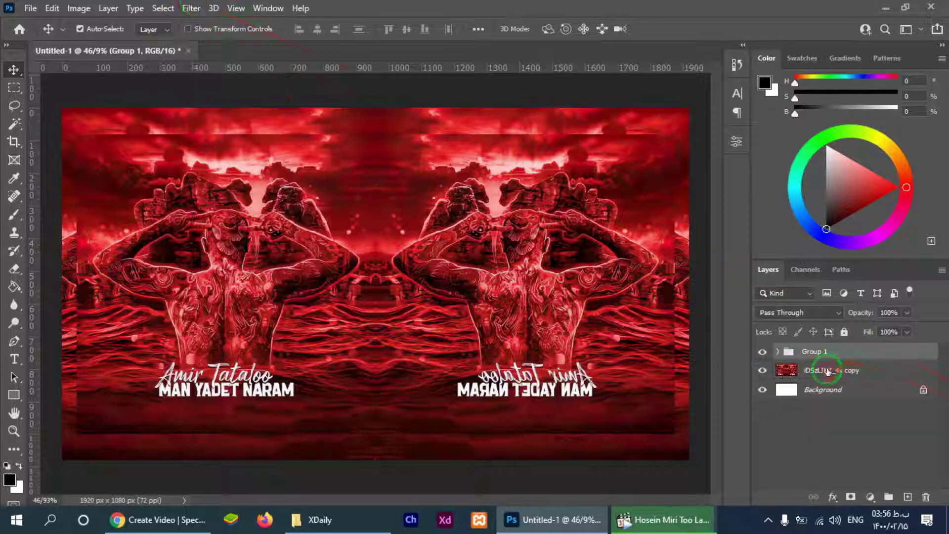
pyautogui.click(191, 8)
pyautogui.moveTo(240, 186)
pyautogui.click(396, 254)
pyautogui.click(529, 105)
# Step: Export the reworked cover image from Photoshop for use as the video background
pyautogui.click(31, 8)
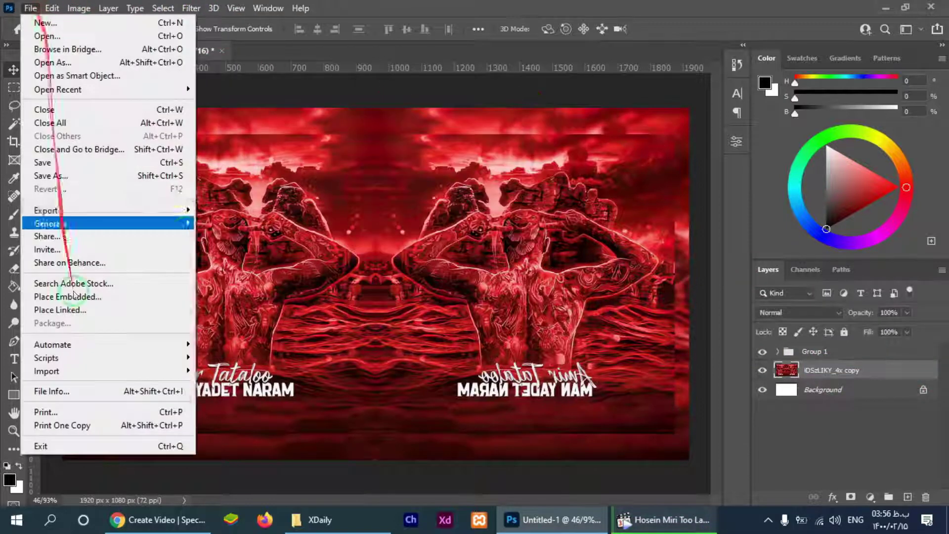
pyautogui.click(64, 182)
pyautogui.press('Return')
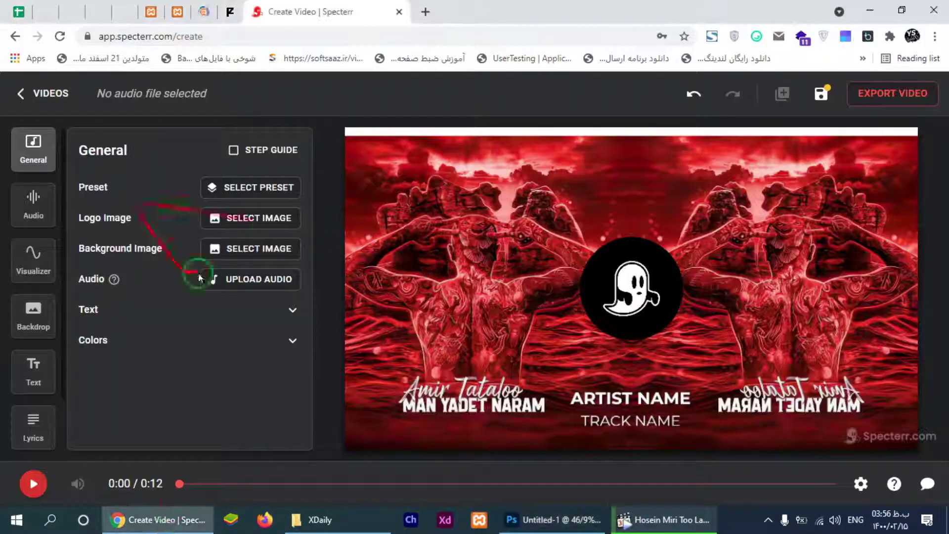
# Step: Replace the Specterr video's background by uploading the reworked cover image
pyautogui.click(258, 248)
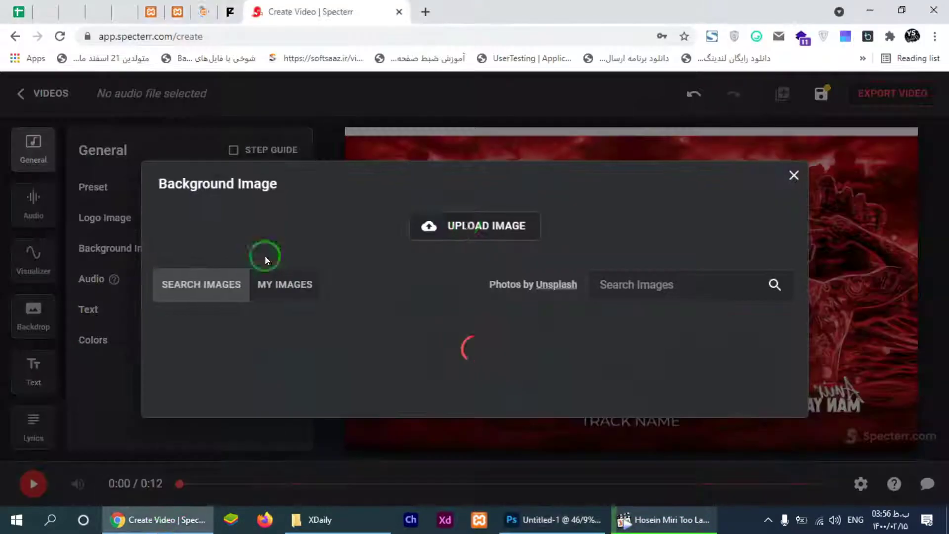
pyautogui.click(461, 158)
pyautogui.click(292, 201)
pyautogui.click(562, 310)
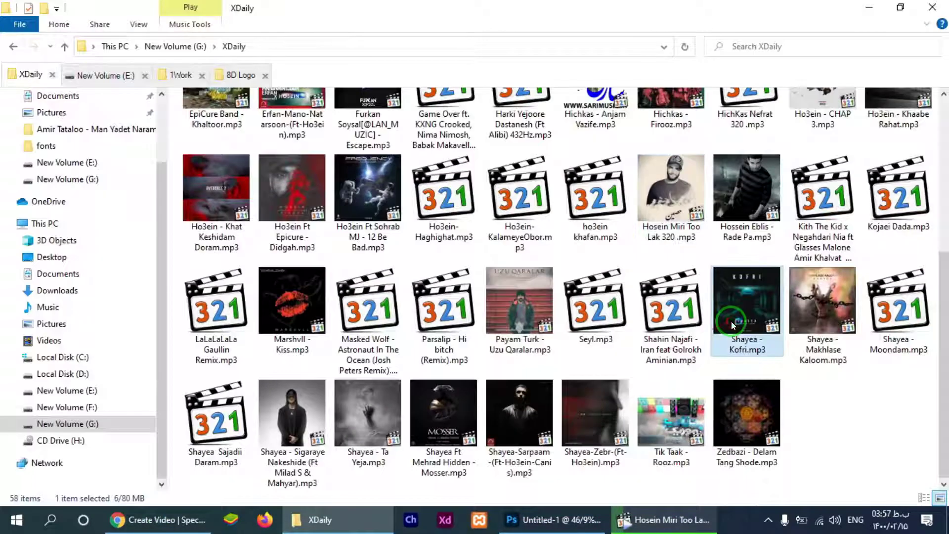
# Step: Play Shayea - Kofri.mp3 from the XDaily folder and return to the Specterr project
pyautogui.doubleClick(789, 300)
pyautogui.click(567, 46)
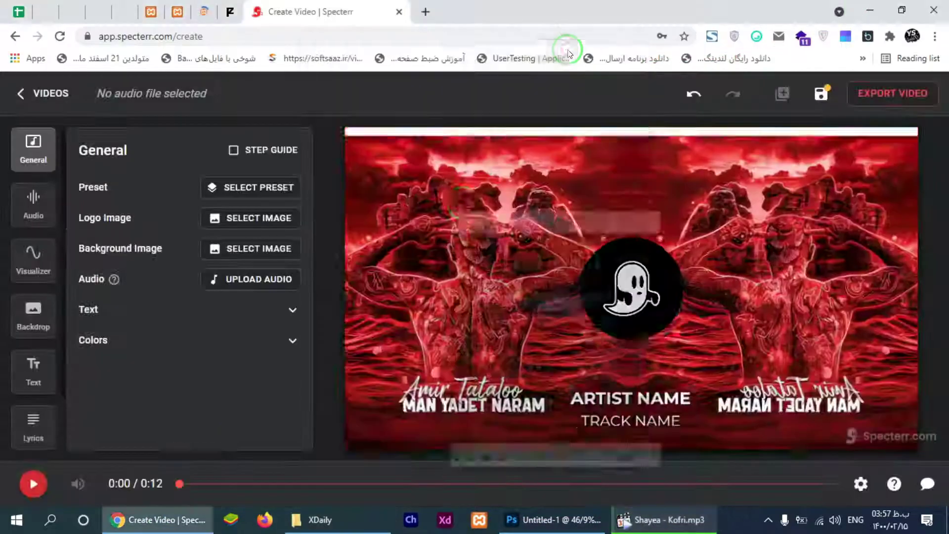
# Step: Set the YS Galaxy logo from the saved images as the video's logo image
pyautogui.click(257, 216)
pyautogui.click(286, 208)
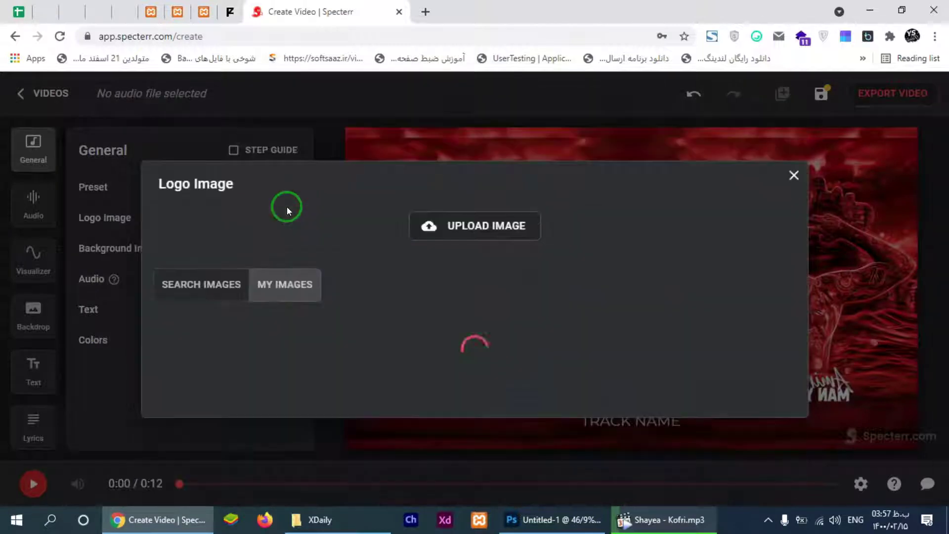
pyautogui.click(244, 319)
pyautogui.click(33, 260)
pyautogui.click(159, 189)
pyautogui.scroll(-2, 251, 318)
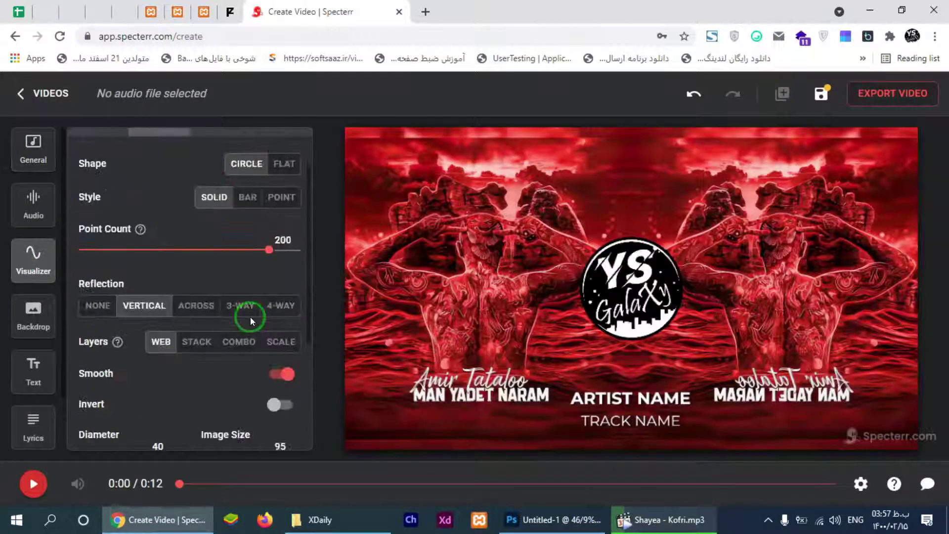
# Step: Remove the artist name and track name text from the video
pyautogui.click(34, 372)
pyautogui.click(304, 188)
pyautogui.click(304, 188)
# Step: Load Amir Tataloo Man Yadet Naram.mp3 from the 0Done folder on drive G as the video's audio
pyautogui.click(33, 204)
pyautogui.click(251, 149)
pyautogui.click(73, 238)
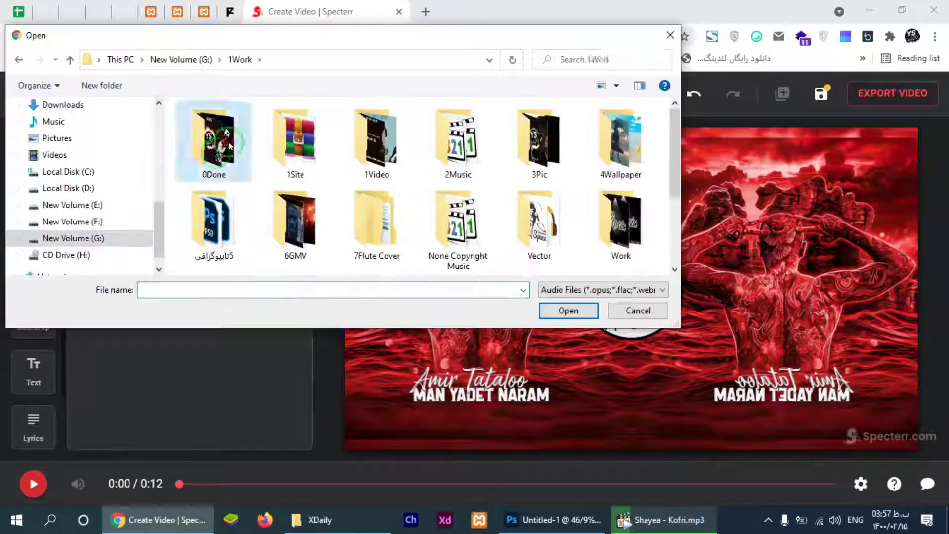
pyautogui.doubleClick(216, 143)
pyautogui.doubleClick(223, 129)
pyautogui.click(232, 140)
pyautogui.click(541, 311)
# Step: Set the circular visualizer's image size to 100 and its diameter to 50
pyautogui.click(33, 259)
pyautogui.click(219, 188)
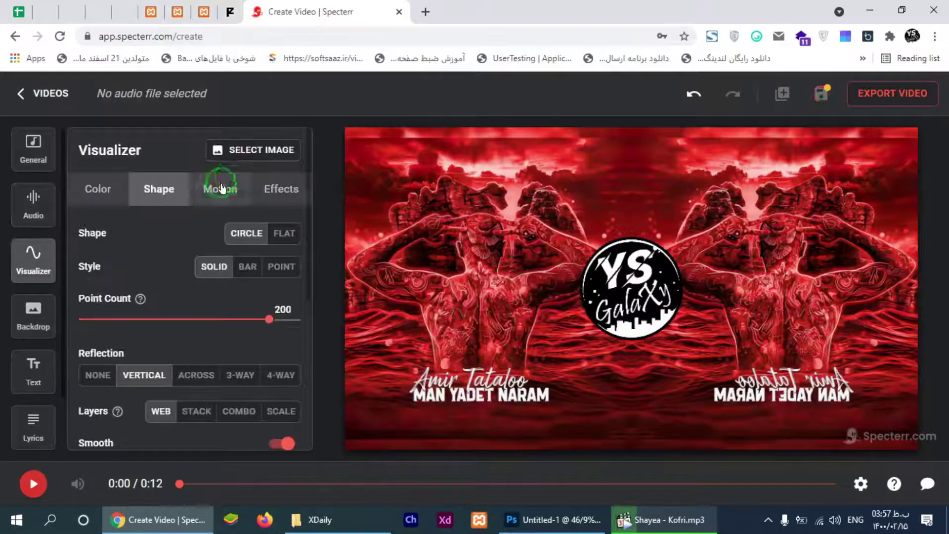
pyautogui.click(282, 262)
pyautogui.click(240, 239)
pyautogui.click(171, 190)
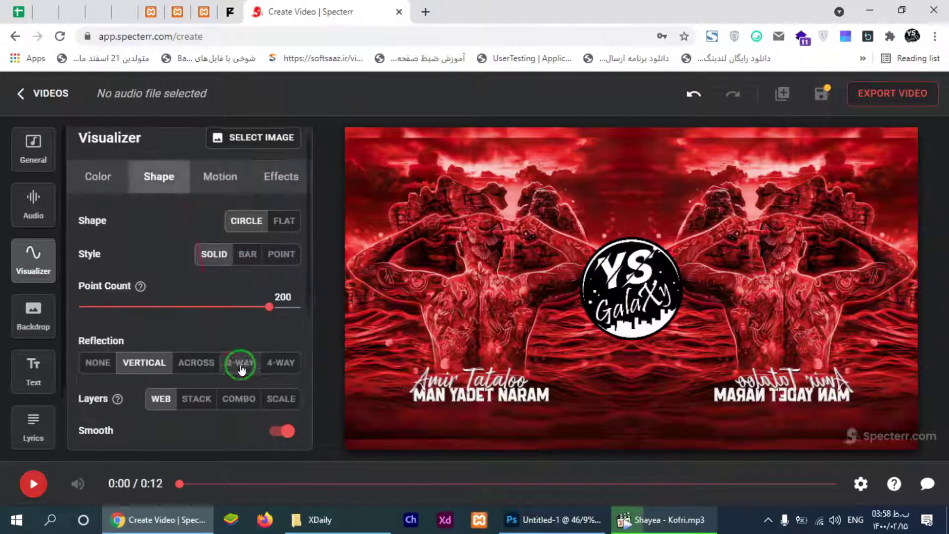
pyautogui.scroll(-3, 239, 368)
pyautogui.click(295, 374)
pyautogui.click(295, 375)
pyautogui.click(173, 374)
pyautogui.click(173, 374)
pyautogui.click(174, 374)
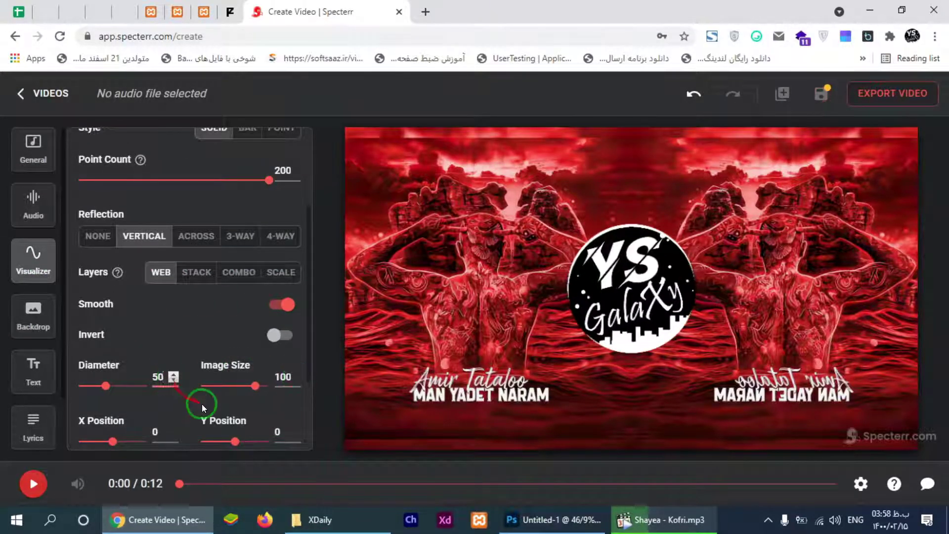
# Step: Set the colour of the video's particles to black
pyautogui.scroll(-2, 185, 376)
pyautogui.scroll(-2, 37, 393)
pyautogui.click(34, 422)
pyautogui.click(293, 192)
pyautogui.click(298, 264)
pyautogui.click(159, 440)
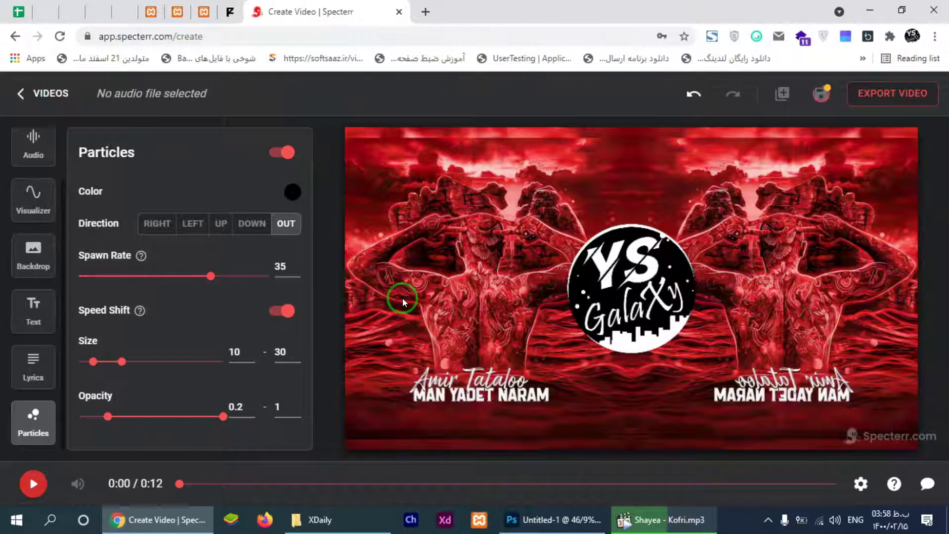
pyautogui.click(517, 523)
pyautogui.click(517, 523)
pyautogui.click(204, 12)
pyautogui.click(371, 8)
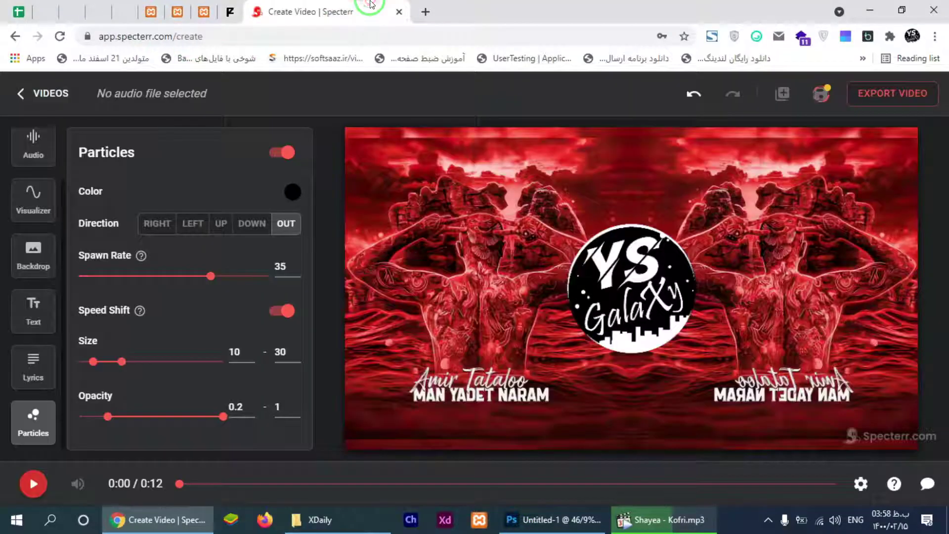
# Step: Save the Specterr video project so that its audio is uploaded
pyautogui.click(507, 229)
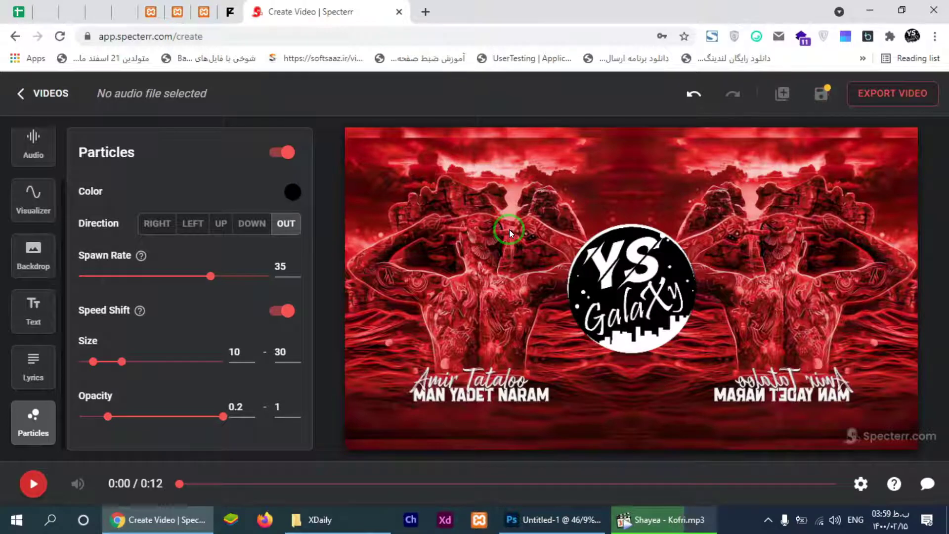
pyautogui.hotkey('ctrl', 's')
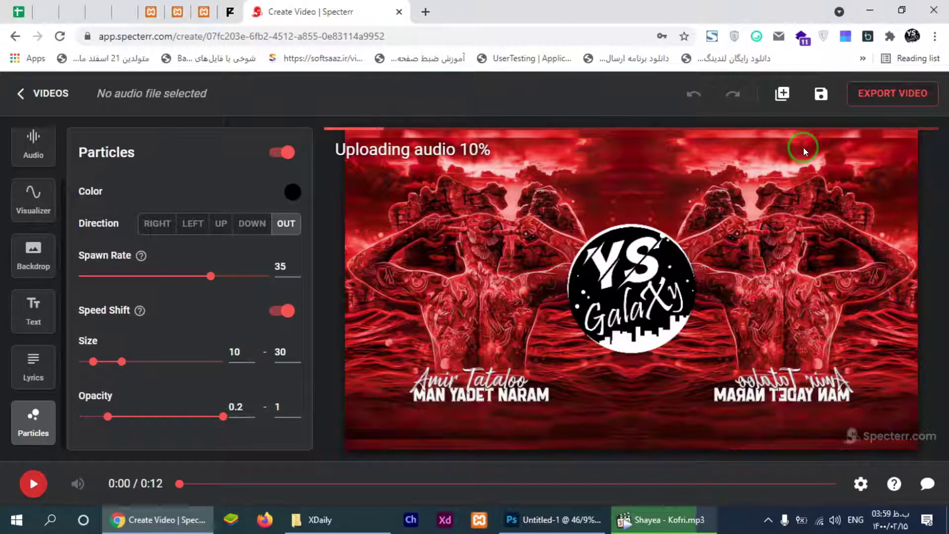
# Step: Play Ho3ein - Khat Keshidam Doram.mp3 from the XDaily folder and return to the Specterr project
pyautogui.click(316, 520)
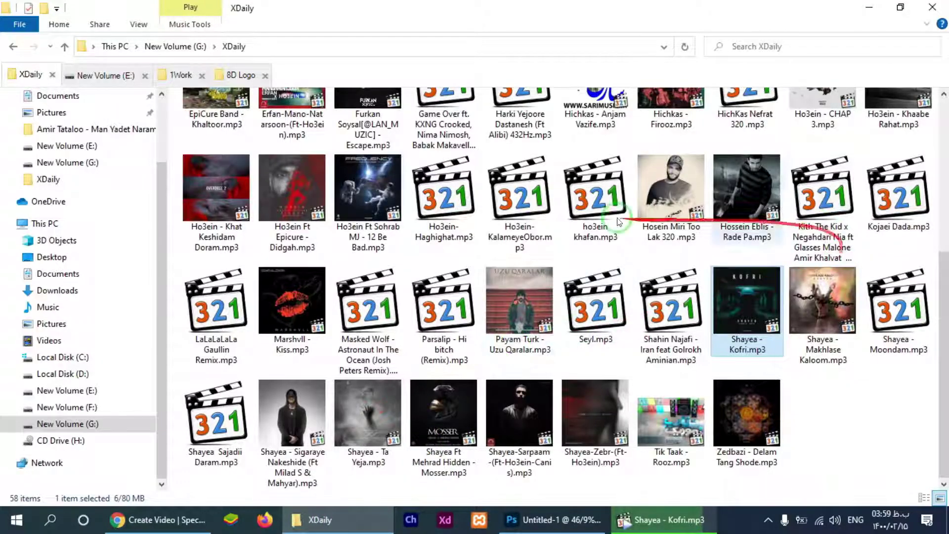
pyautogui.scroll(3, 236, 345)
pyautogui.doubleClick(236, 345)
pyautogui.click(157, 520)
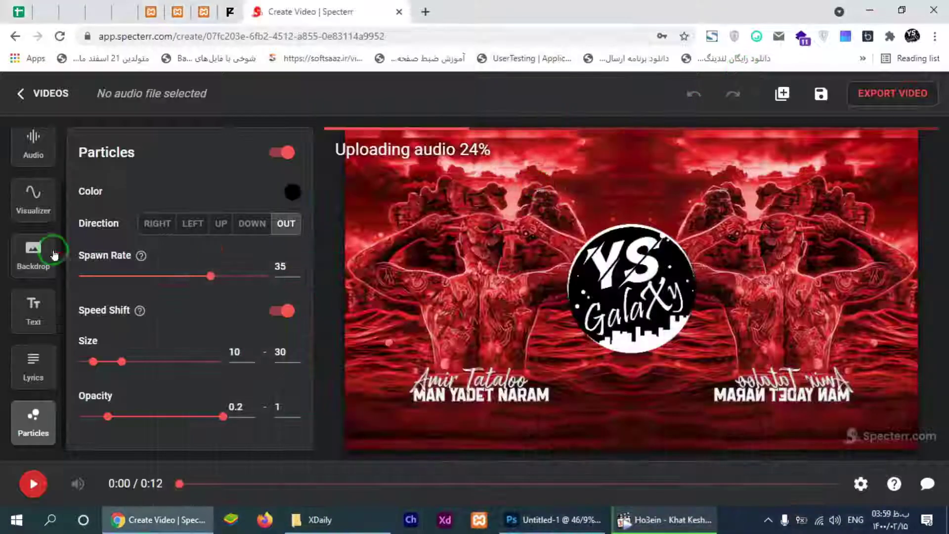
# Step: Try the Combo layer style for the visualizer
pyautogui.click(28, 209)
pyautogui.scroll(-3, 271, 281)
pyautogui.click(239, 274)
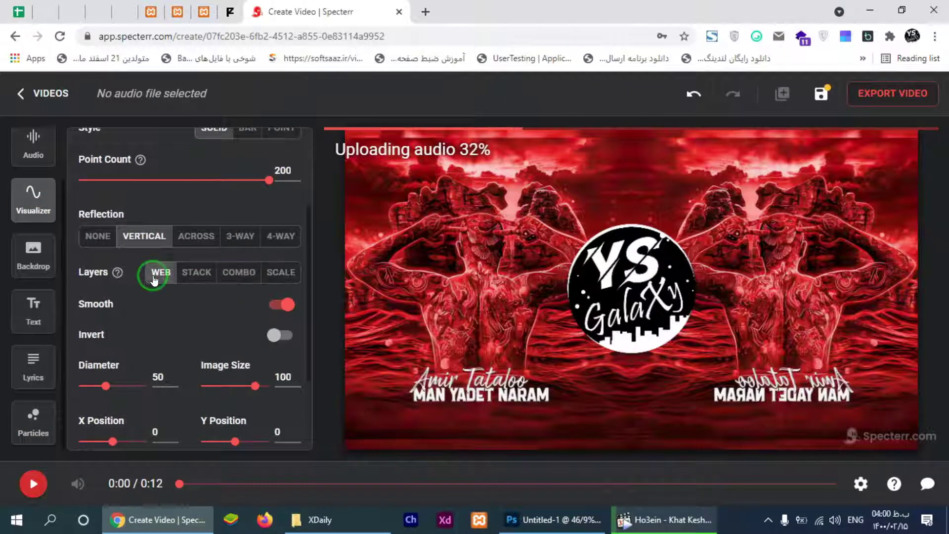
pyautogui.click(768, 521)
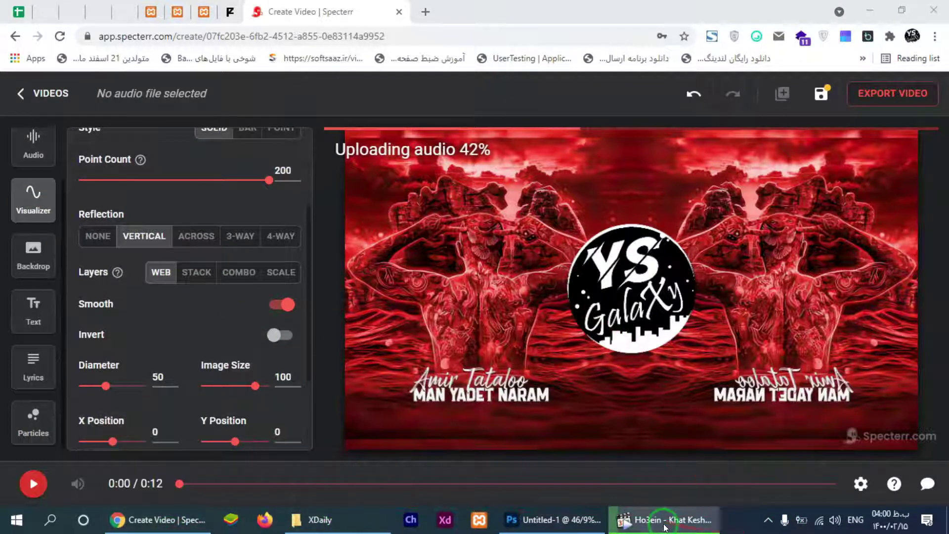
pyautogui.moveTo(665, 527)
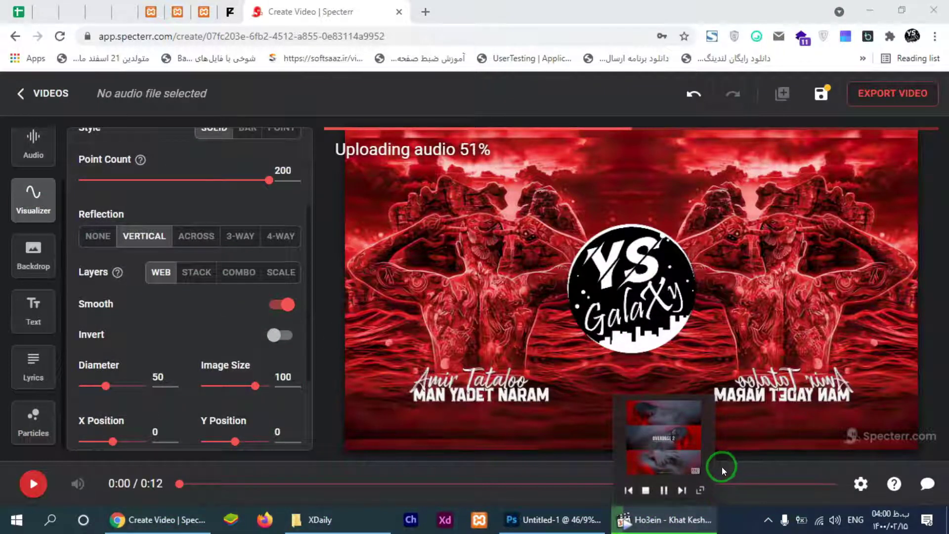
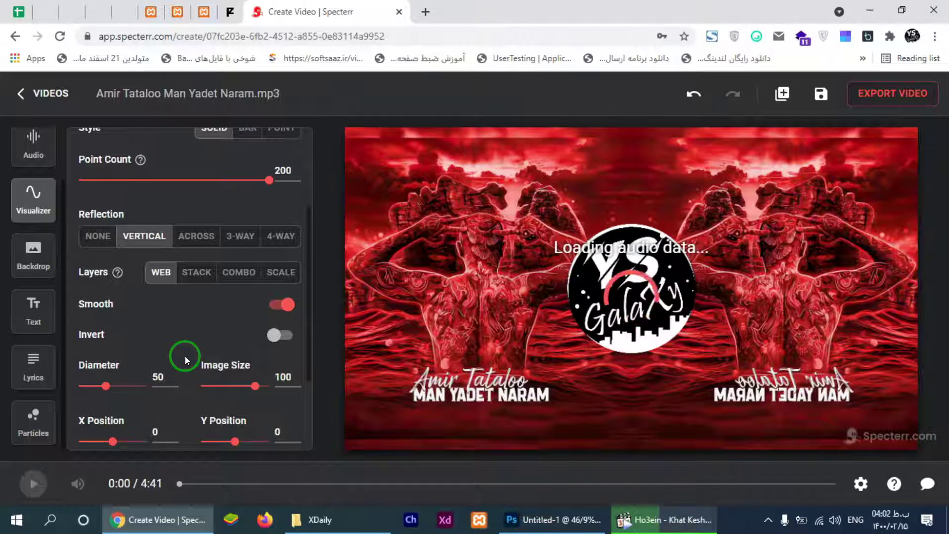
# Step: Play the Specterr preview with the uploaded audio and pause the song in the media player
pyautogui.click(33, 484)
pyautogui.click(664, 520)
pyautogui.press('space')
pyautogui.click(553, 46)
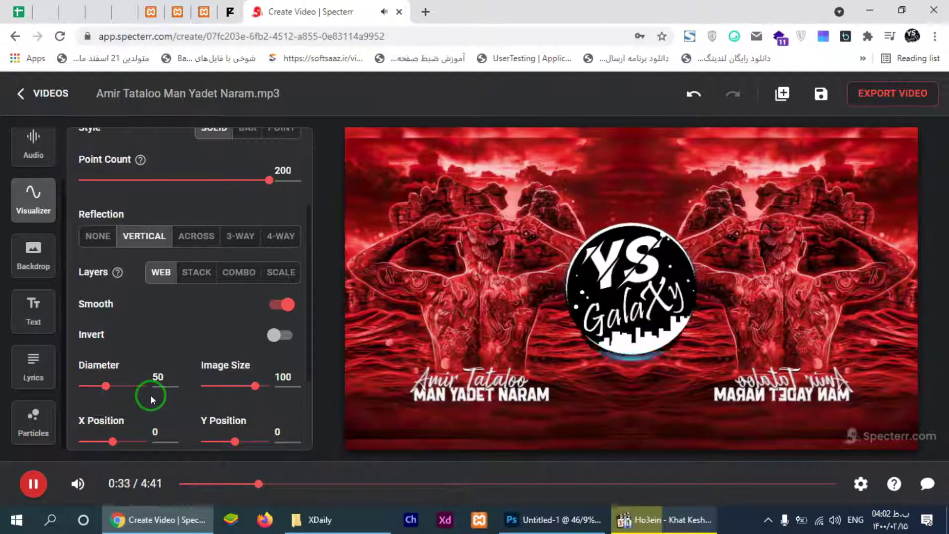
# Step: Set the visualizer layers to Combo and the maximum particle size to 60
pyautogui.click(238, 273)
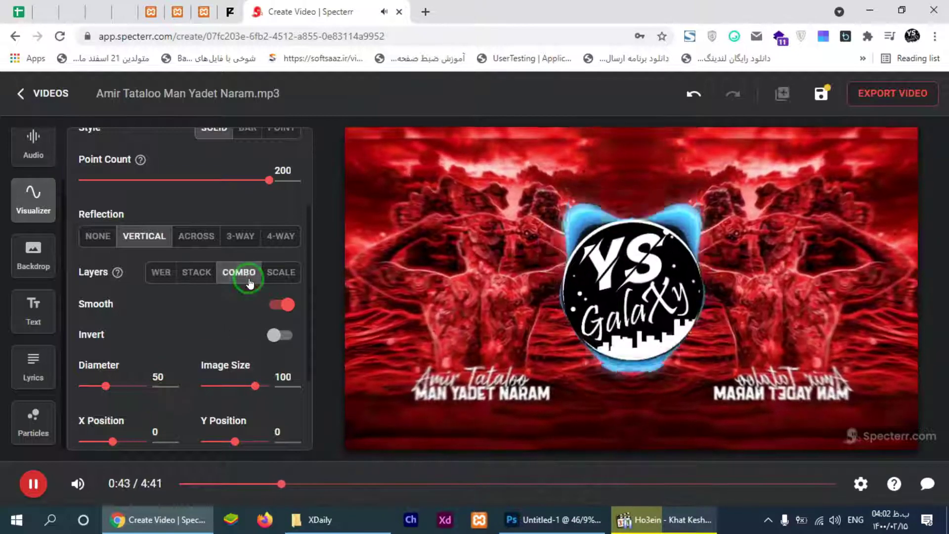
pyautogui.click(33, 419)
pyautogui.moveTo(120, 362); pyautogui.dragTo(165, 361)
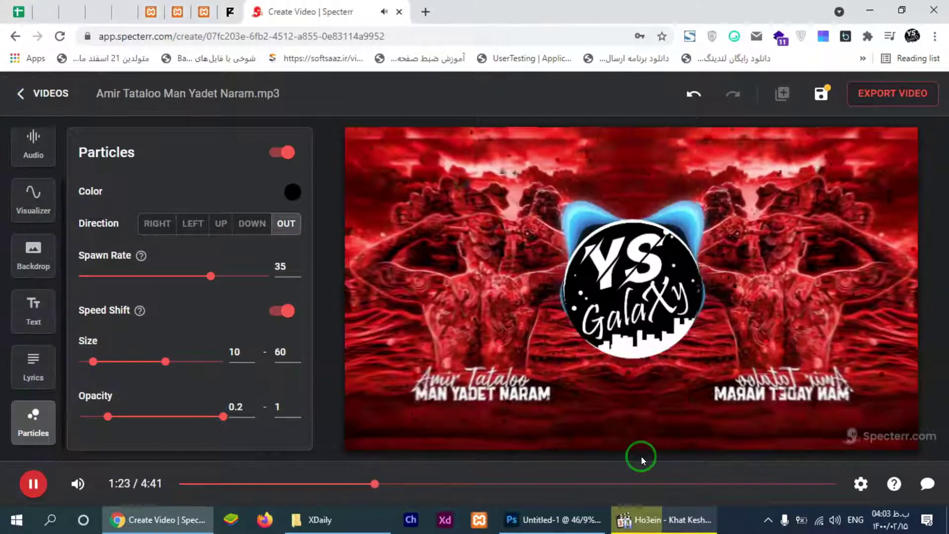
pyautogui.click(768, 520)
pyautogui.click(783, 465)
pyautogui.click(717, 34)
pyautogui.click(624, 401)
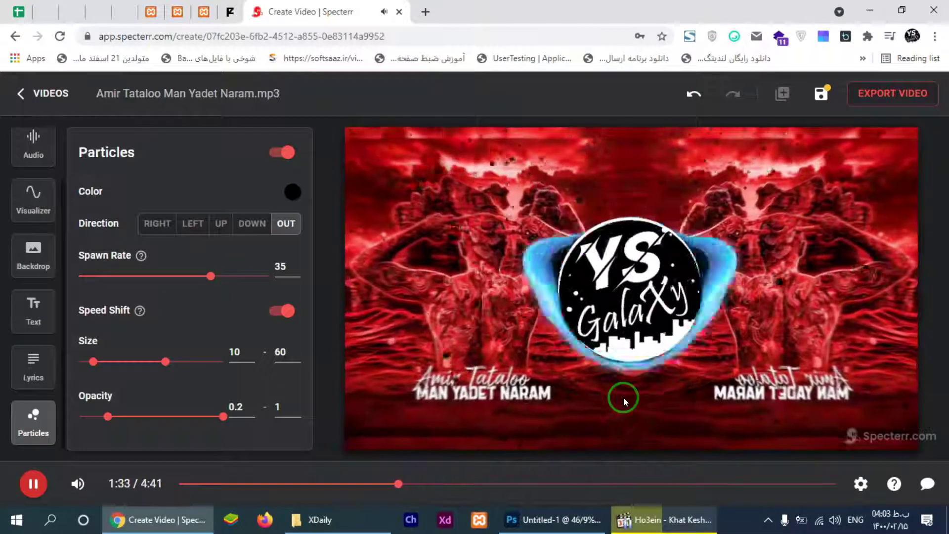
# Step: Reduce the maximum particle size to 50
pyautogui.click(295, 354)
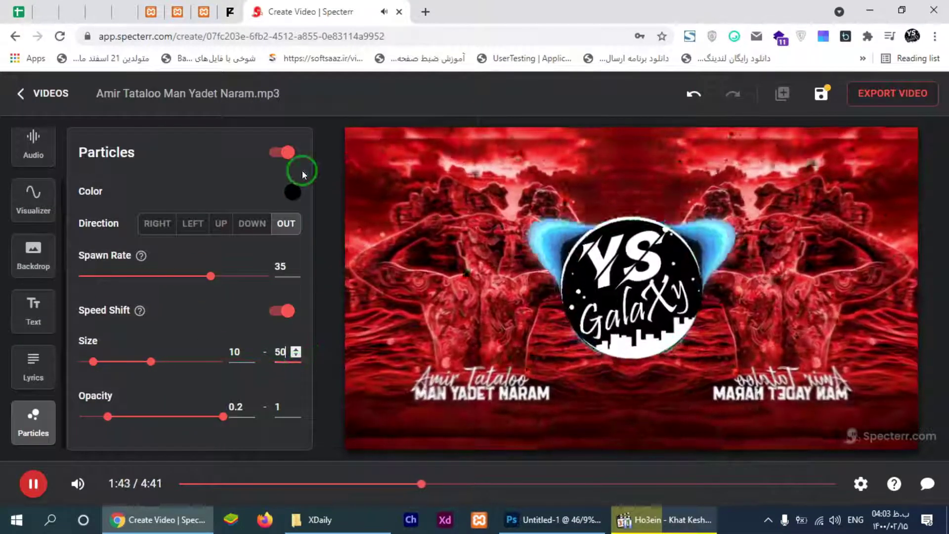
# Step: Set the particles' spawn rate to 40 and their minimum size and minimum opacity to 0, and save the video
pyautogui.moveTo(93, 362); pyautogui.dragTo(79, 361)
pyautogui.doubleClick(290, 266)
pyautogui.write('40')
pyautogui.click(818, 90)
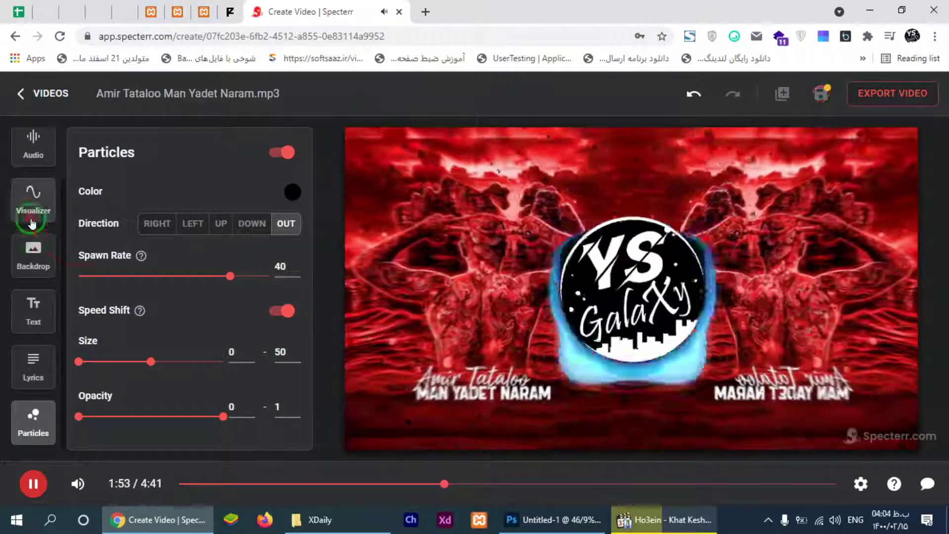
# Step: Set the visualizer's diameter to 55
pyautogui.click(31, 213)
pyautogui.scroll(-4, 276, 355)
pyautogui.click(173, 252)
pyautogui.click(174, 252)
pyautogui.click(173, 252)
pyautogui.click(173, 253)
pyautogui.click(173, 253)
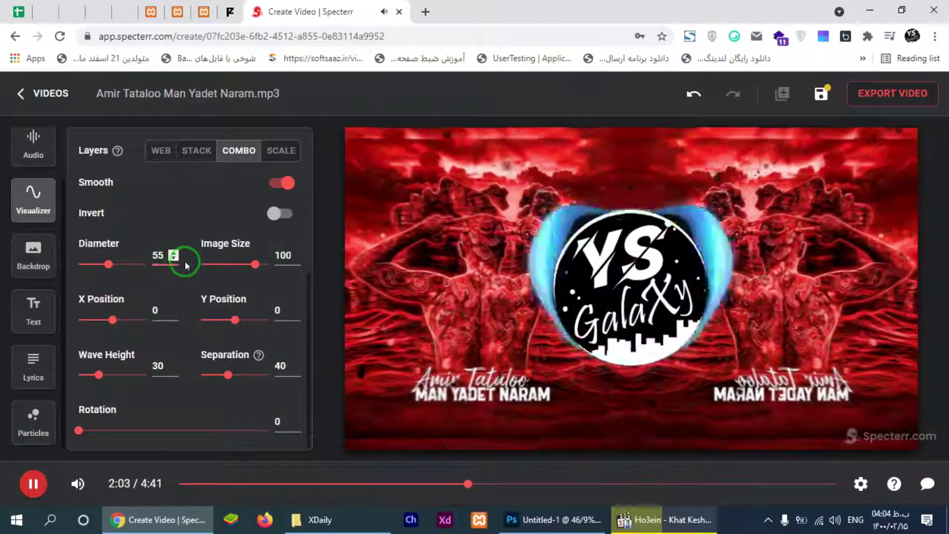
# Step: Set the visualizer's motion bounce to 30 and save the video
pyautogui.scroll(4, 212, 265)
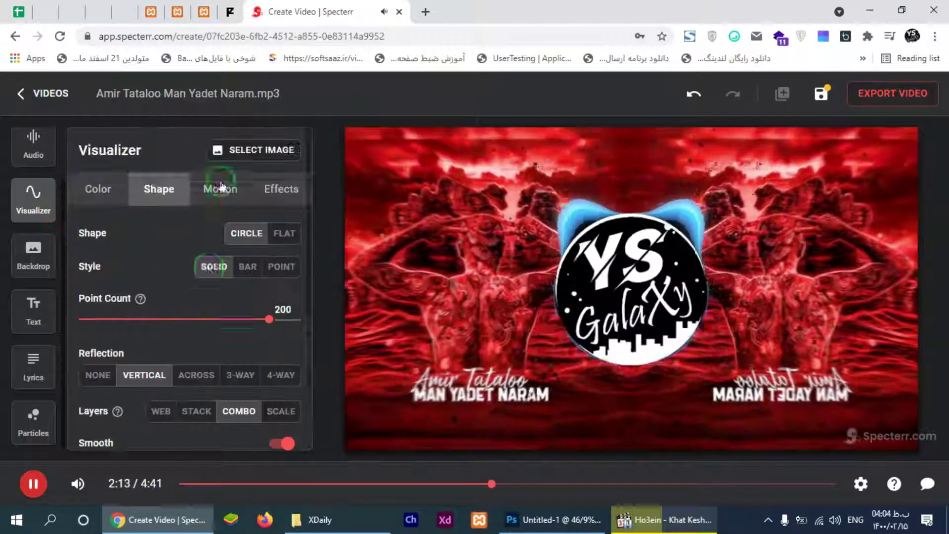
pyautogui.click(220, 187)
pyautogui.click(296, 337)
pyautogui.click(297, 337)
pyautogui.click(821, 94)
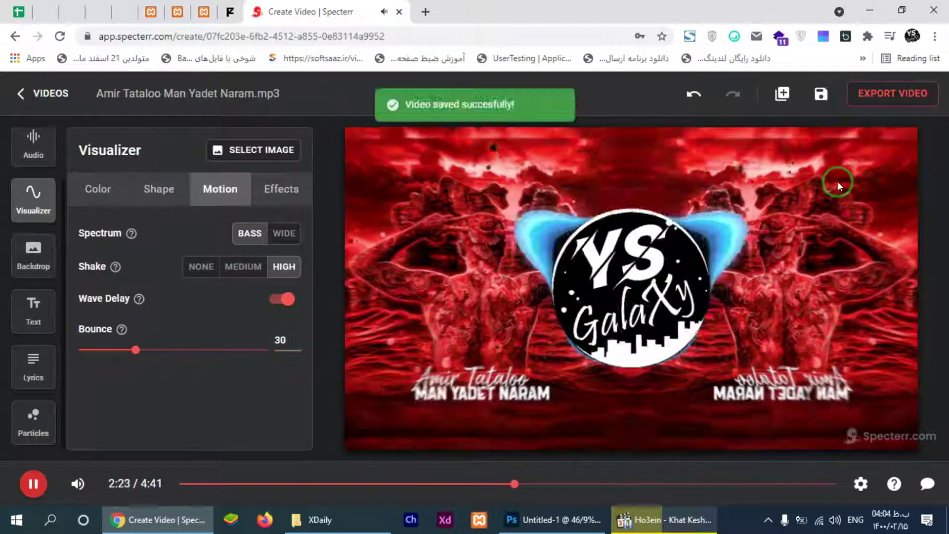
# Step: Export the video at 720p 30fps and dismiss the export queue notice
pyautogui.click(901, 101)
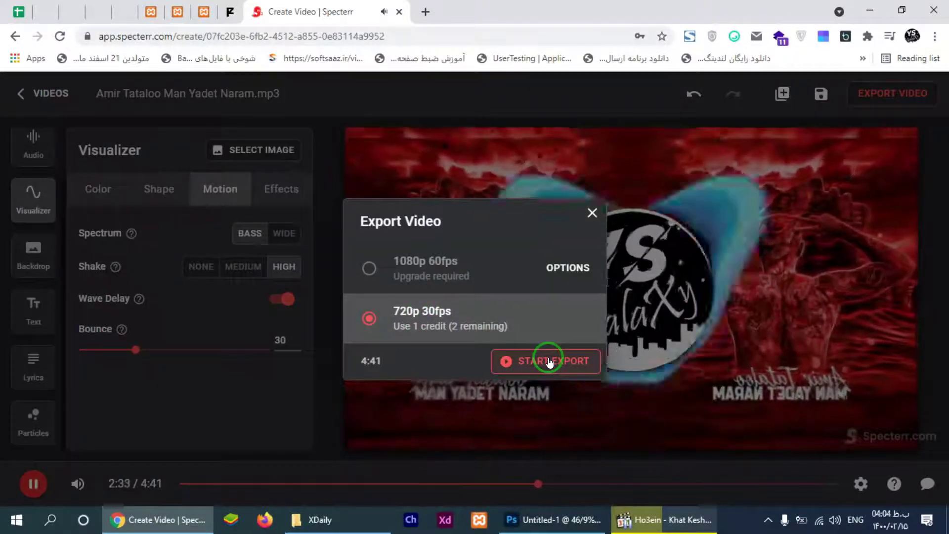
pyautogui.click(548, 360)
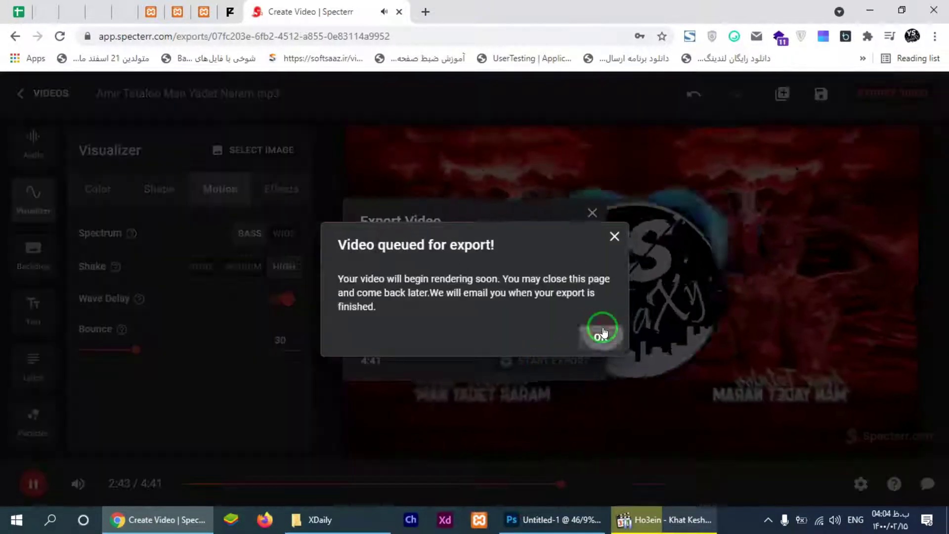
pyautogui.click(600, 333)
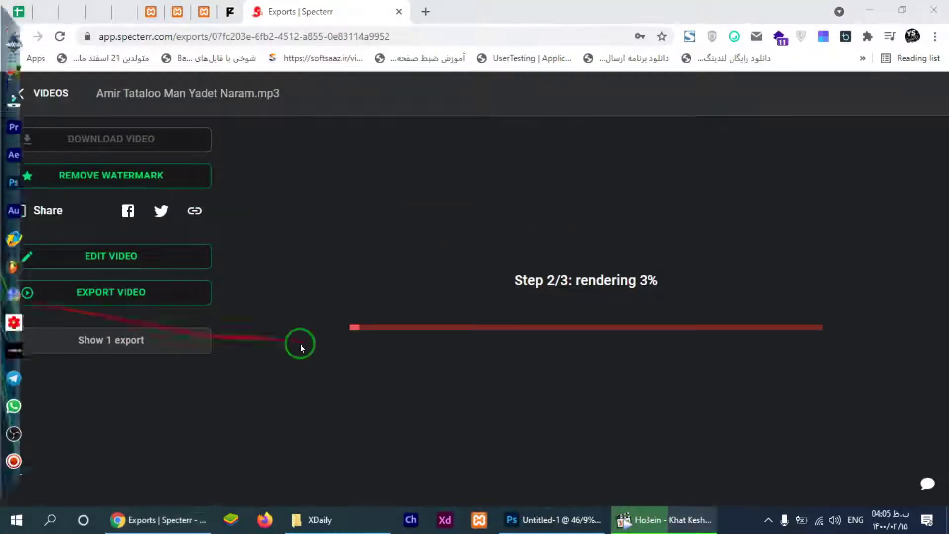
pyautogui.click(768, 520)
pyautogui.click(933, 9)
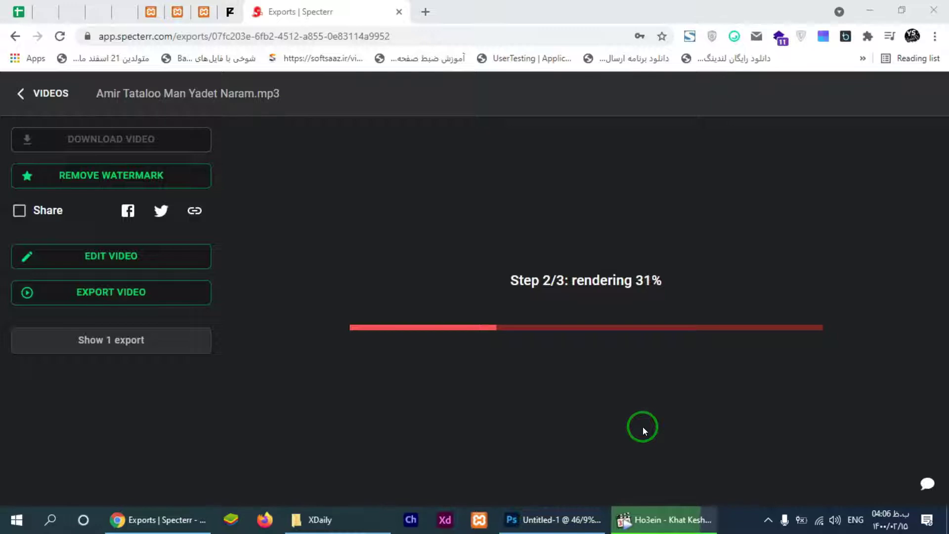
pyautogui.click(773, 524)
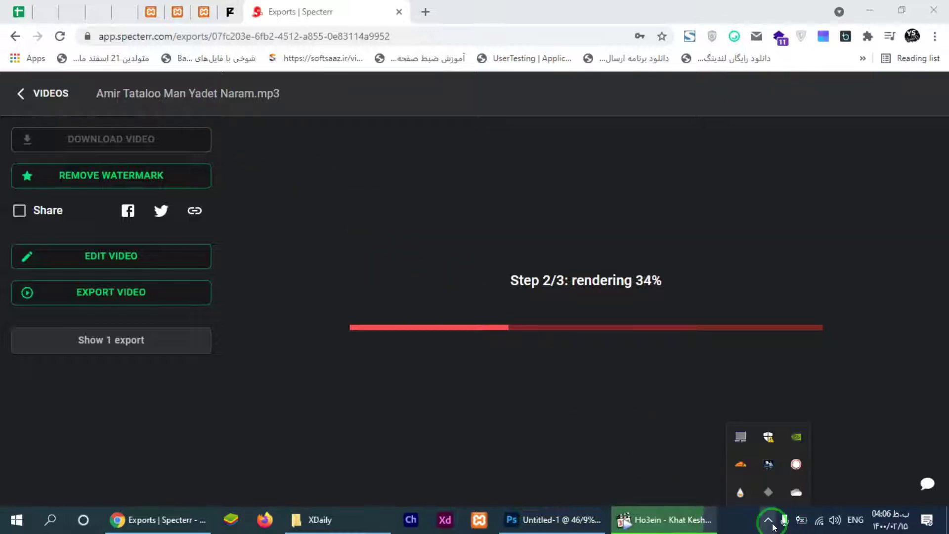
# Step: Play EpiCure - Such A Wow.mp3 from the XDaily folder and minimize the media player
pyautogui.click(303, 520)
pyautogui.scroll(1, 346, 277)
pyautogui.doubleClick(822, 237)
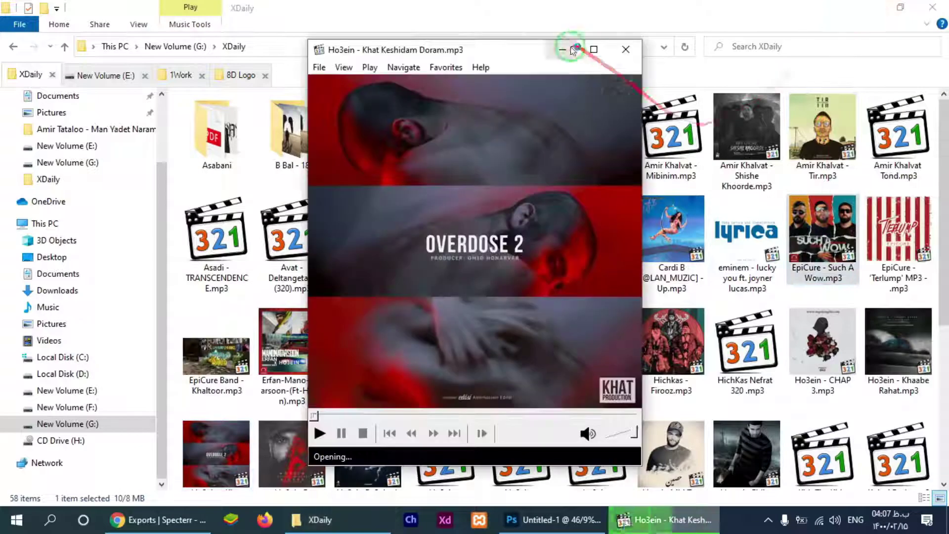
pyautogui.click(570, 50)
# Step: Switch to Photoshop, resume the song in the media player and save the cover artwork as Untitled-1.psd
pyautogui.click(558, 526)
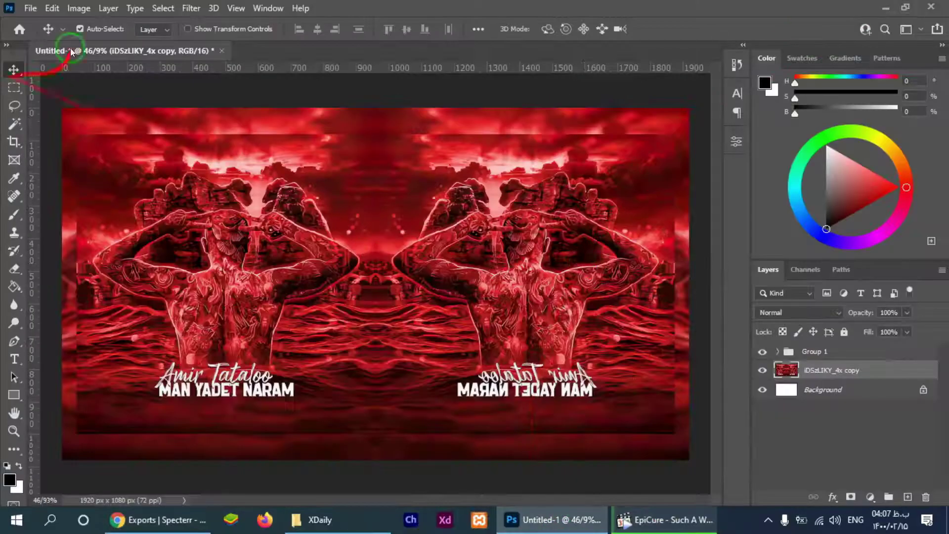
pyautogui.click(33, 13)
pyautogui.click(642, 520)
pyautogui.click(435, 282)
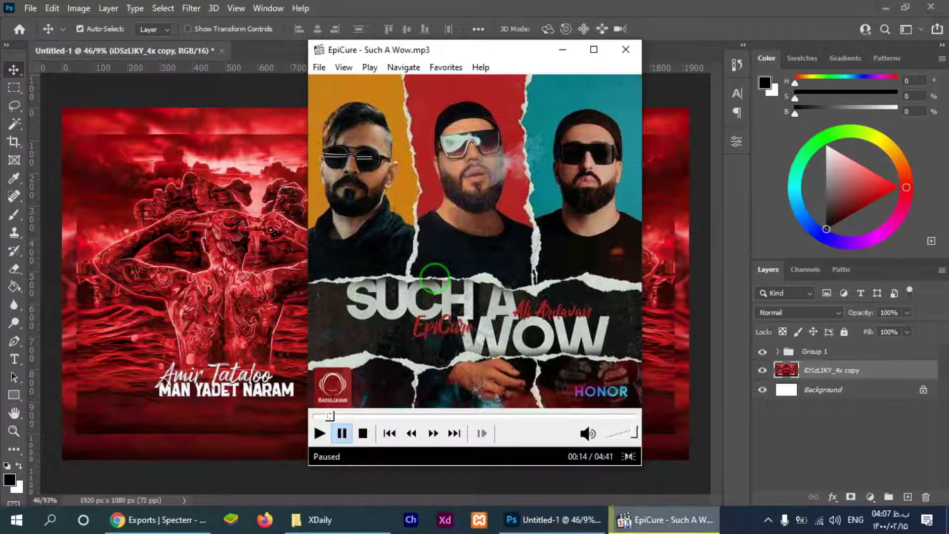
pyautogui.press('space')
pyautogui.click(562, 49)
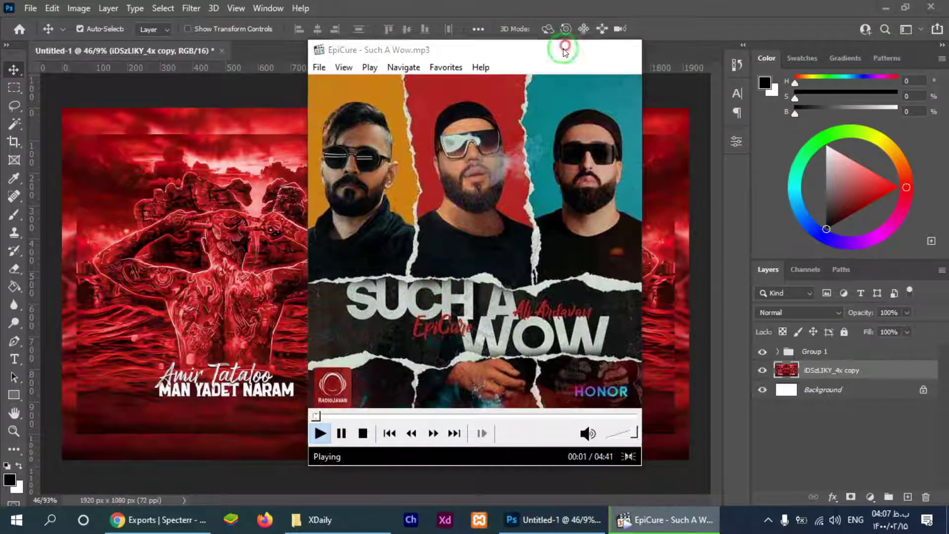
pyautogui.hotkey('ctrl', 'shift', 's')
pyautogui.click(369, 403)
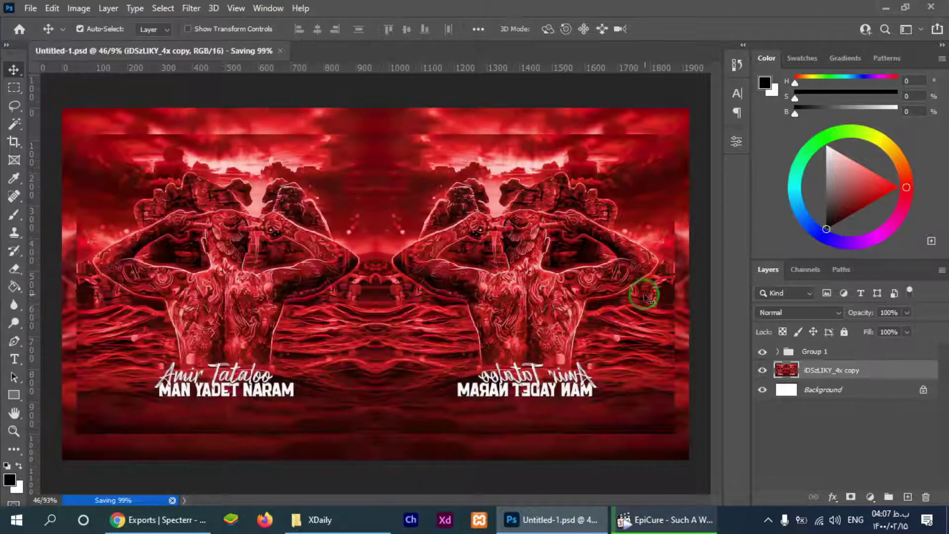
# Step: Try 3DLUT looks such as 3Strip.look and FoggyNight.3DL on a Color Lookup adjustment layer and delete the layer
pyautogui.click(870, 497)
pyautogui.click(876, 420)
pyautogui.click(645, 183)
pyautogui.click(636, 55)
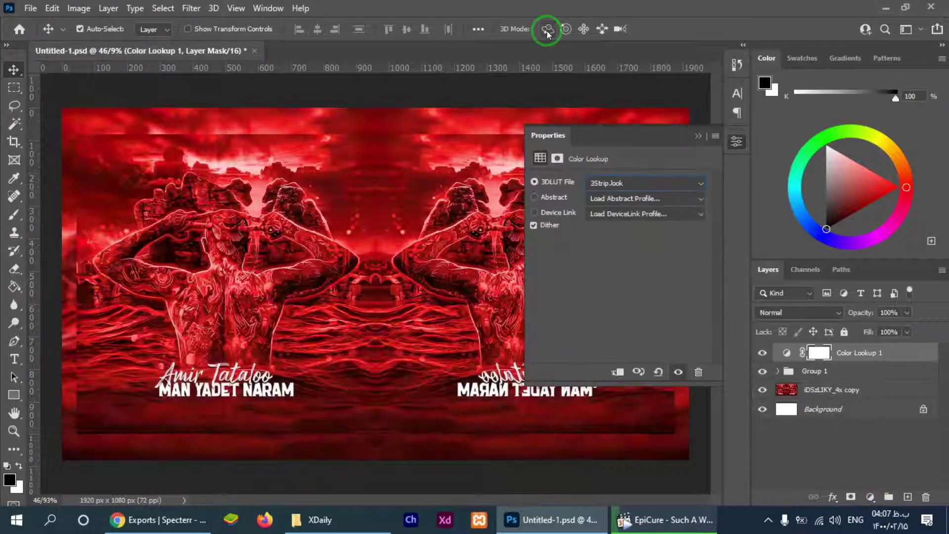
pyautogui.press('Down')
pyautogui.press('Down')
pyautogui.press('Down')
pyautogui.press('Down')
pyautogui.press('Down')
pyautogui.press('Down')
pyautogui.press('Down')
pyautogui.press('Down')
pyautogui.press('Down')
pyautogui.press('Down')
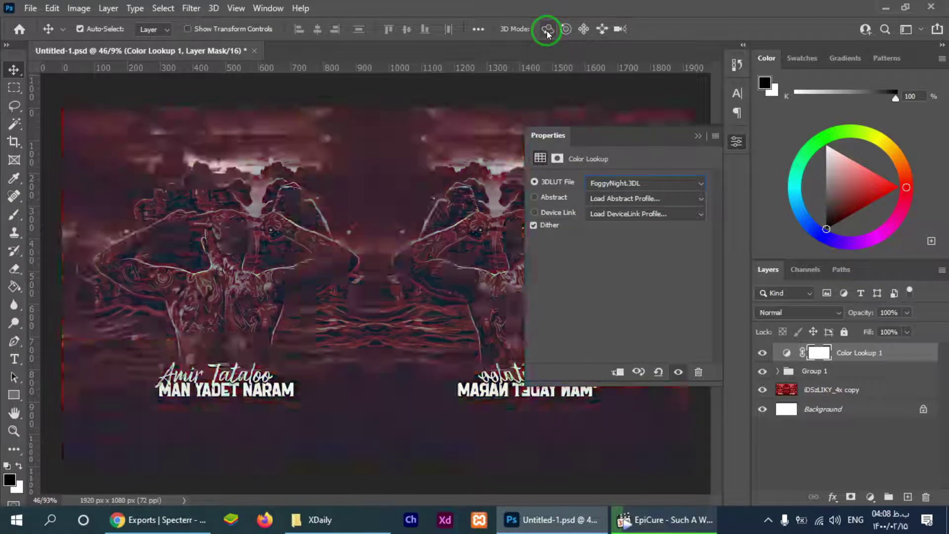
pyautogui.press('Down')
pyautogui.press('Down')
pyautogui.click(852, 357)
pyautogui.press('Delete')
# Step: Add a Hue/Saturation adjustment layer above the artwork and colorize it in a muted blue
pyautogui.click(870, 497)
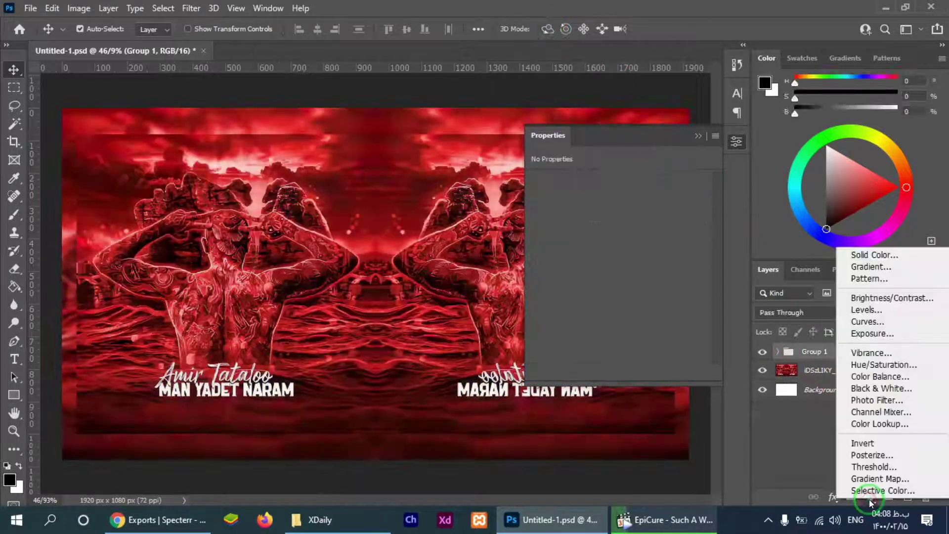
pyautogui.click(879, 365)
pyautogui.moveTo(619, 235); pyautogui.dragTo(696, 237)
pyautogui.moveTo(618, 262); pyautogui.dragTo(562, 262)
pyautogui.moveTo(618, 289); pyautogui.dragTo(596, 289)
pyautogui.click(617, 289)
pyautogui.click(604, 308)
pyautogui.moveTo(539, 236); pyautogui.dragTo(640, 235)
pyautogui.click(698, 135)
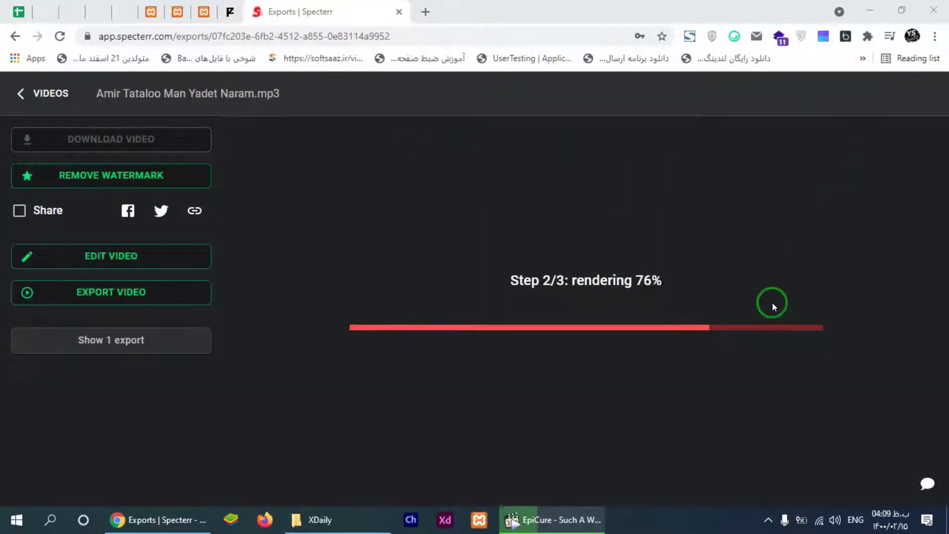
pyautogui.click(770, 521)
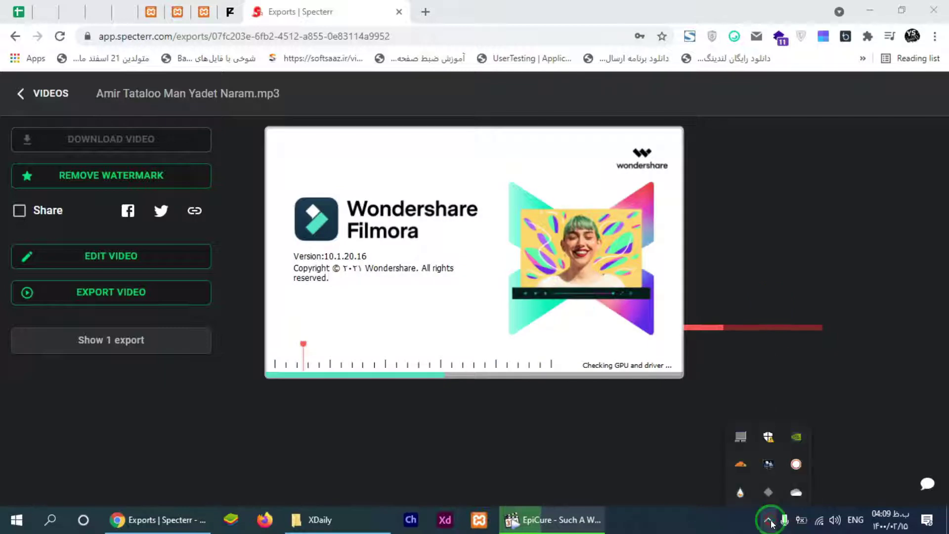
pyautogui.click(771, 524)
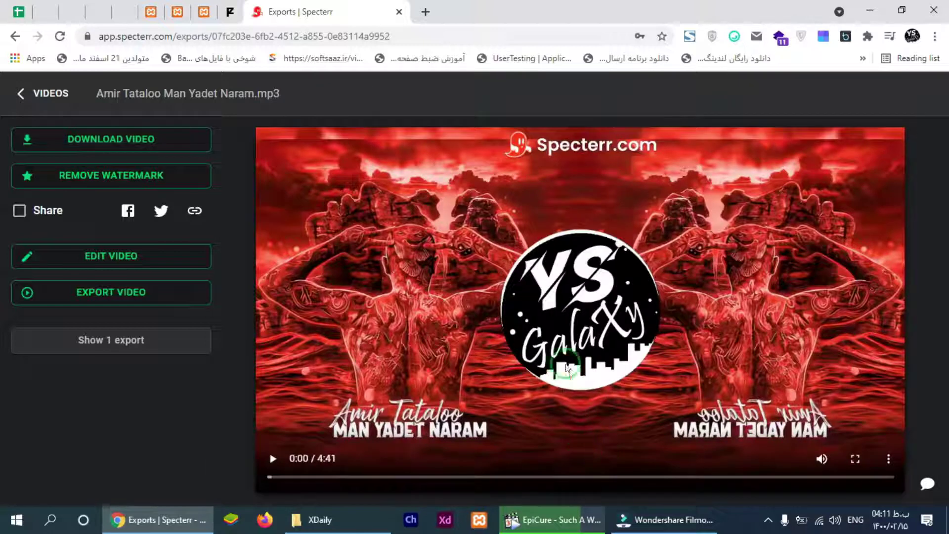
# Step: Save the exported MP4 video to New Volume (G:) and reopen the Specterr project for editing
pyautogui.rightClick(553, 161)
pyautogui.click(600, 214)
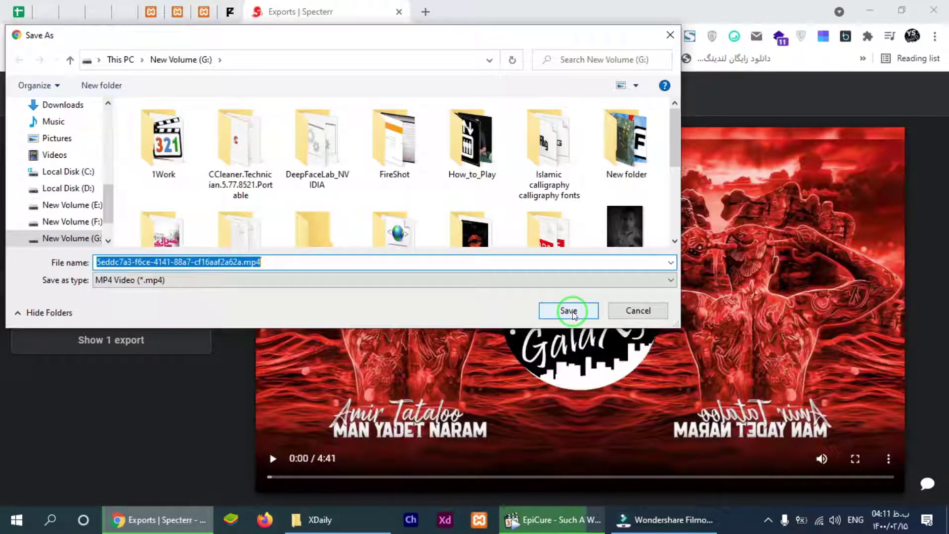
pyautogui.click(570, 311)
pyautogui.click(98, 256)
# Step: Open the Untitled-1 PSD file from the desktop in Photoshop
pyautogui.press('super+d')
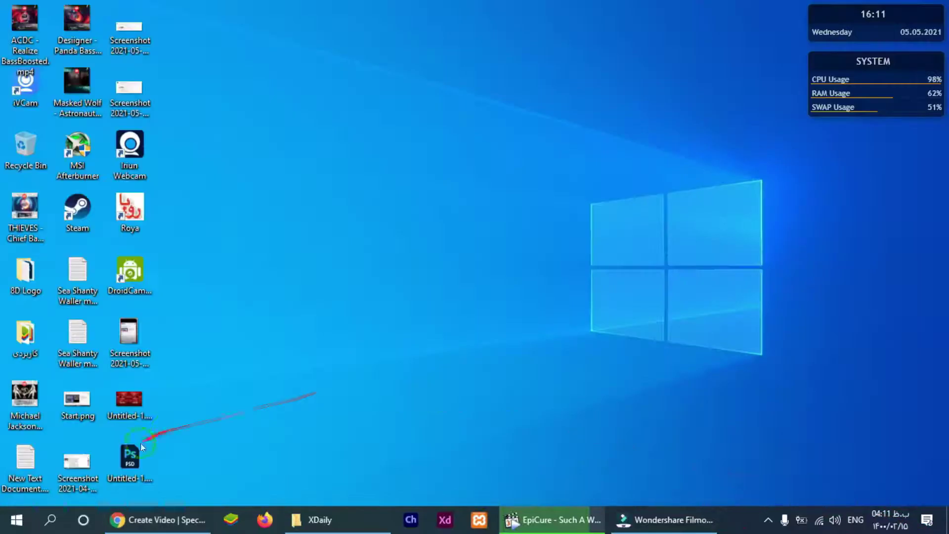
pyautogui.doubleClick(135, 460)
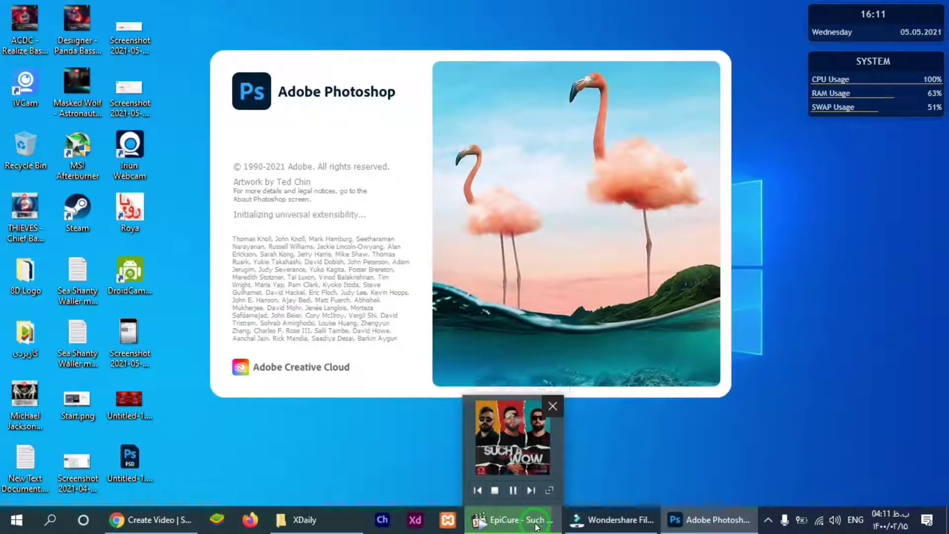
# Step: Close the current song and play Hichkas - Anjam Vazife.mp3 from the XDaily folder, minimizing the player and folder windows
pyautogui.click(535, 526)
pyautogui.click(611, 417)
pyautogui.click(627, 48)
pyautogui.click(302, 520)
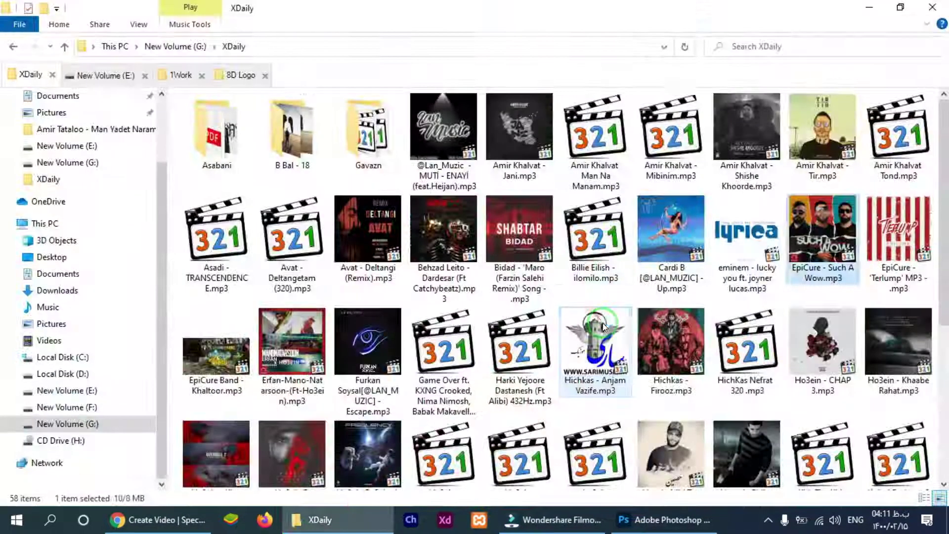
pyautogui.doubleClick(603, 328)
pyautogui.click(869, 7)
pyautogui.click(708, 519)
pyautogui.click(708, 520)
pyautogui.click(610, 11)
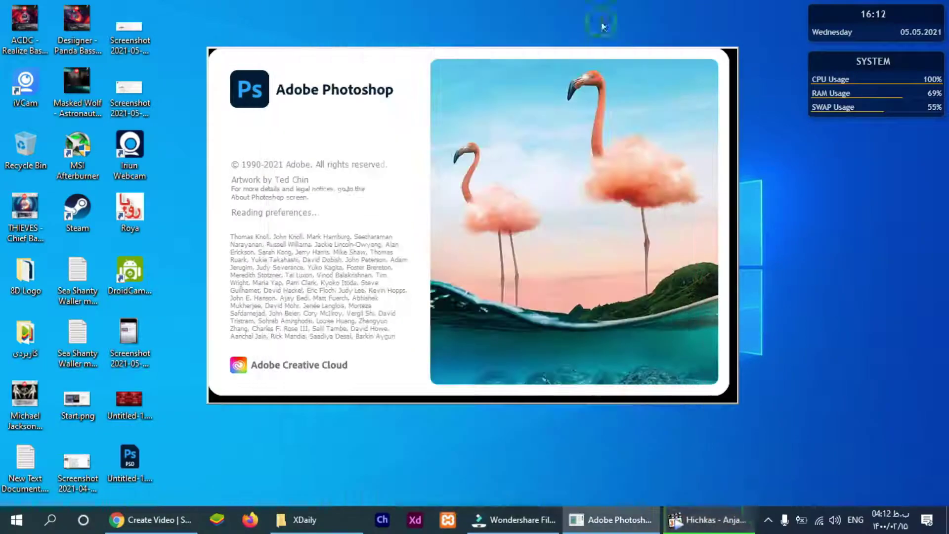
pyautogui.click(766, 520)
pyautogui.click(767, 520)
# Step: Switch to Wondershare Filmora and import a clip from the 8D Logo Accessories folder
pyautogui.click(528, 524)
pyautogui.click(305, 280)
pyautogui.click(328, 182)
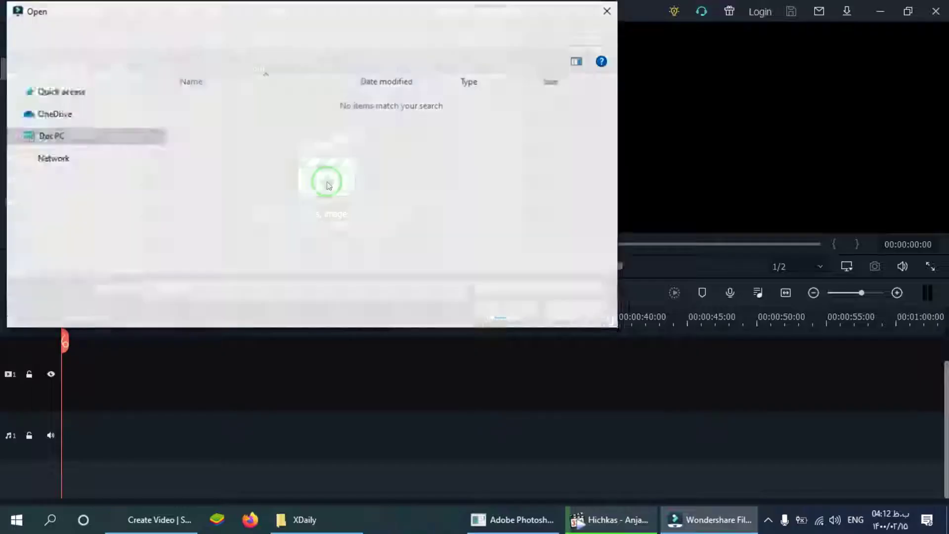
pyautogui.scroll(1, 84, 168)
pyautogui.click(60, 121)
pyautogui.doubleClick(361, 117)
pyautogui.scroll(-2, 423, 193)
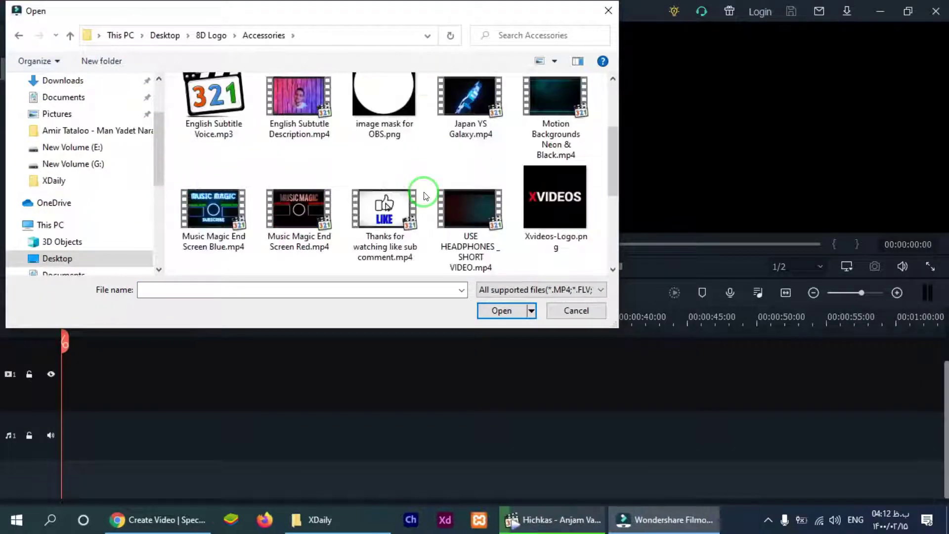
pyautogui.scroll(-1, 424, 196)
pyautogui.click(470, 111)
pyautogui.click(514, 311)
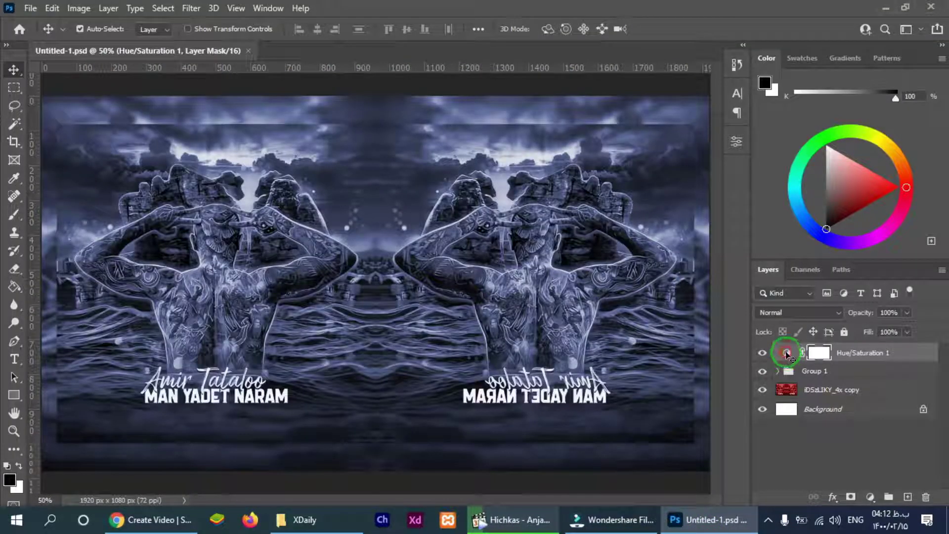
# Step: Adjust the hue and saturation of the Hue/Saturation 1 layer in Photoshop for a deeper, more vivid blue
pyautogui.doubleClick(787, 354)
pyautogui.moveTo(578, 261)
pyautogui.mouseDown()
pyautogui.moveTo(616, 263)
pyautogui.moveTo(586, 261)
pyautogui.moveTo(595, 260)
pyautogui.mouseUp()
pyautogui.moveTo(663, 264); pyautogui.dragTo(610, 275)
pyautogui.click(696, 137)
# Step: Export the blue version of the artwork as an image file
pyautogui.click(49, 8)
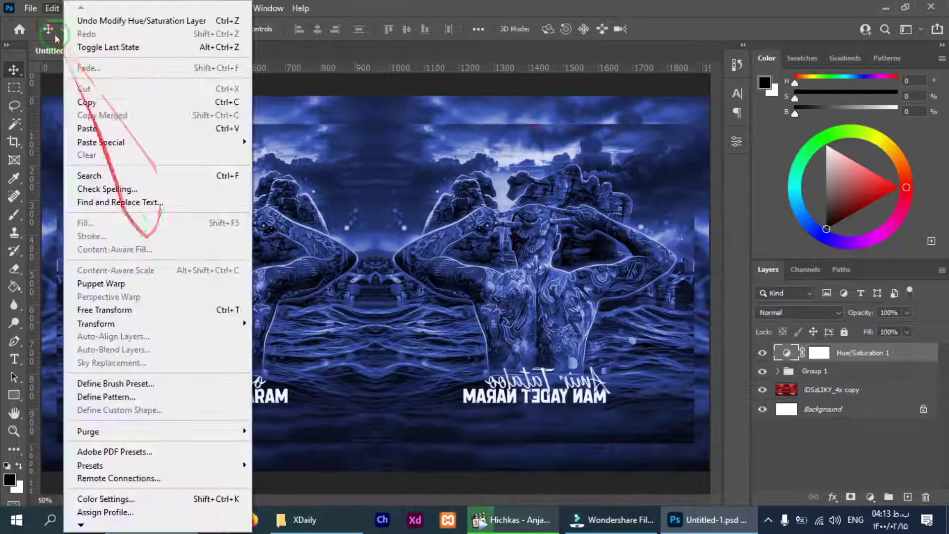
pyautogui.moveTo(112, 210)
pyautogui.click(220, 210)
pyautogui.click(356, 310)
# Step: Switch to Specterr in the browser, upload the exported blue artwork as the background image and save the video
pyautogui.click(151, 520)
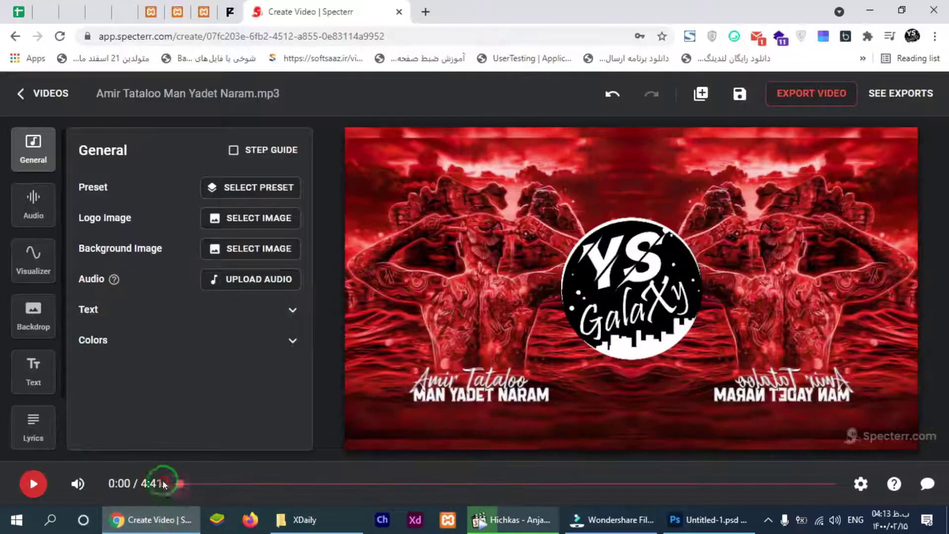
pyautogui.click(258, 248)
pyautogui.click(270, 241)
pyautogui.click(475, 222)
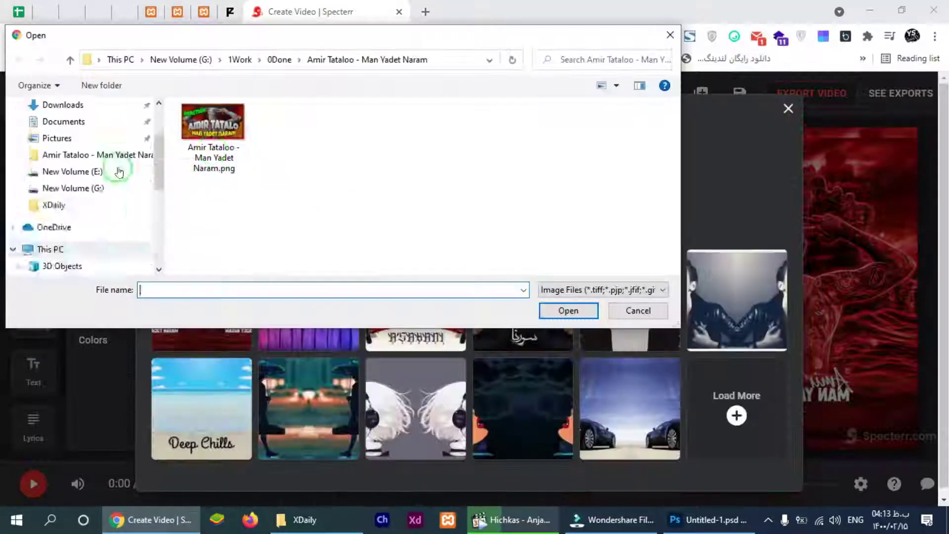
pyautogui.click(57, 132)
pyautogui.click(295, 242)
pyautogui.click(573, 310)
pyautogui.click(771, 475)
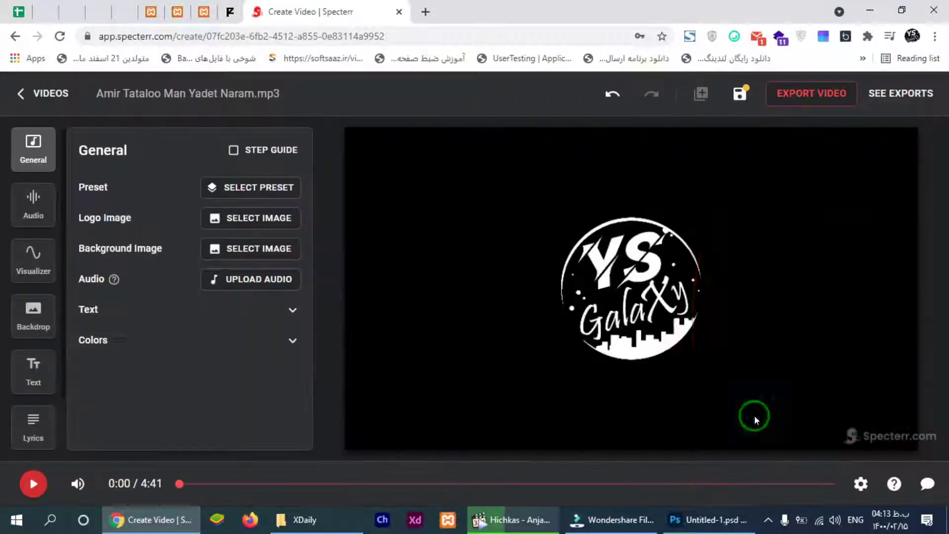
pyautogui.click(708, 519)
pyautogui.hotkey('alt', 'Tab')
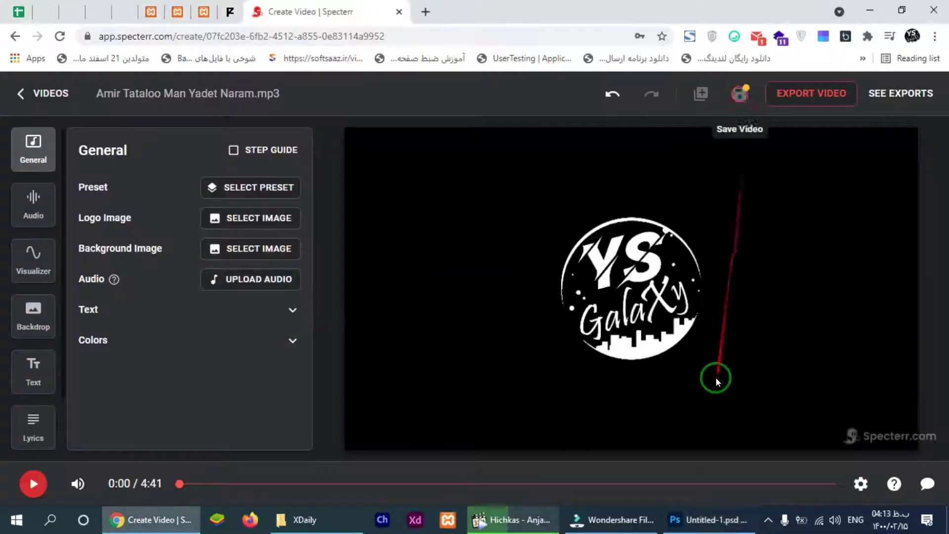
# Step: Delete Specterr's Video Export Complete e-mail in the mail checker and play the video preview
pyautogui.click(757, 37)
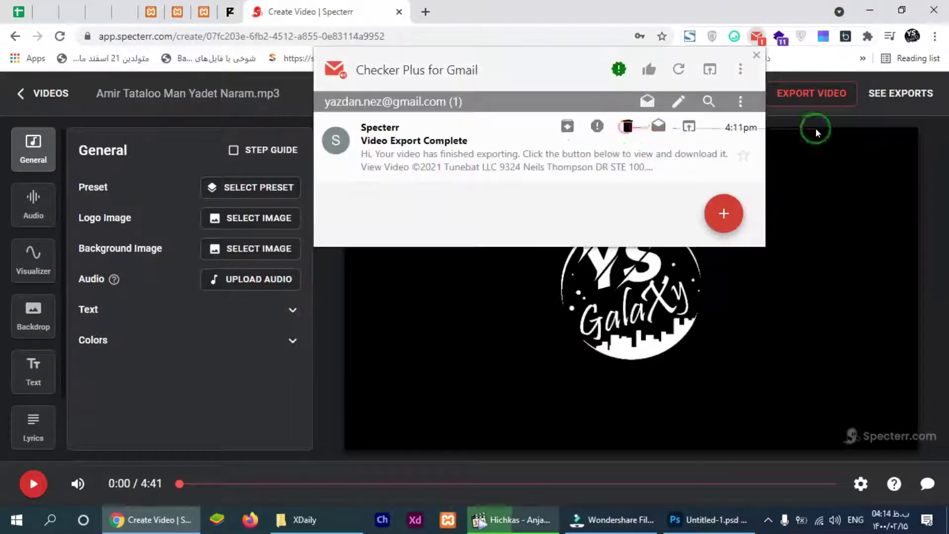
pyautogui.click(817, 131)
pyautogui.click(46, 483)
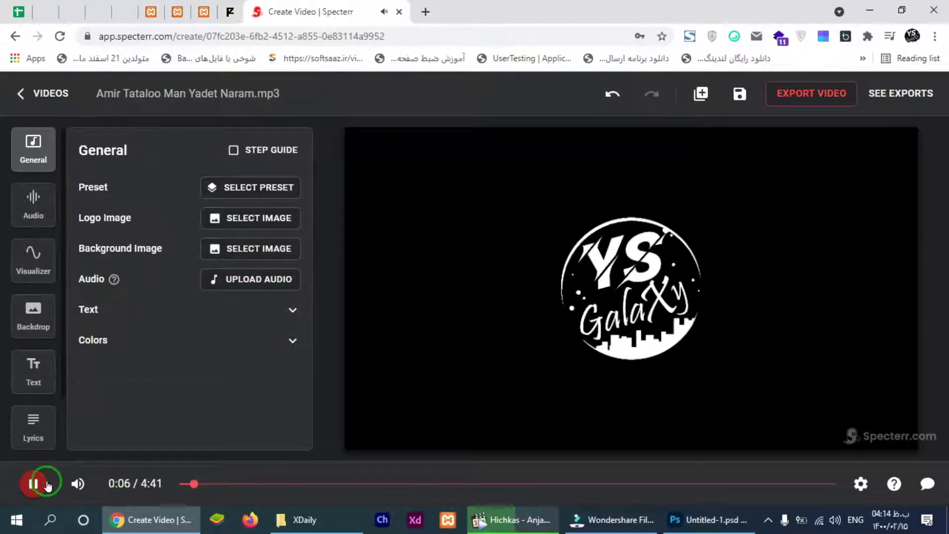
# Step: Upload the blue artwork from the Desktop as the background image of the Specterr video
pyautogui.click(267, 249)
pyautogui.click(280, 220)
pyautogui.click(456, 164)
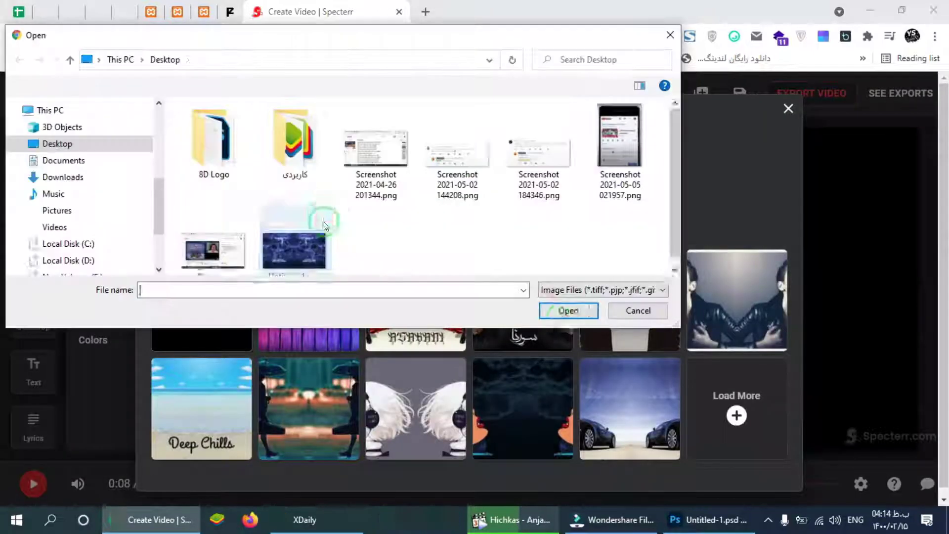
pyautogui.doubleClick(214, 239)
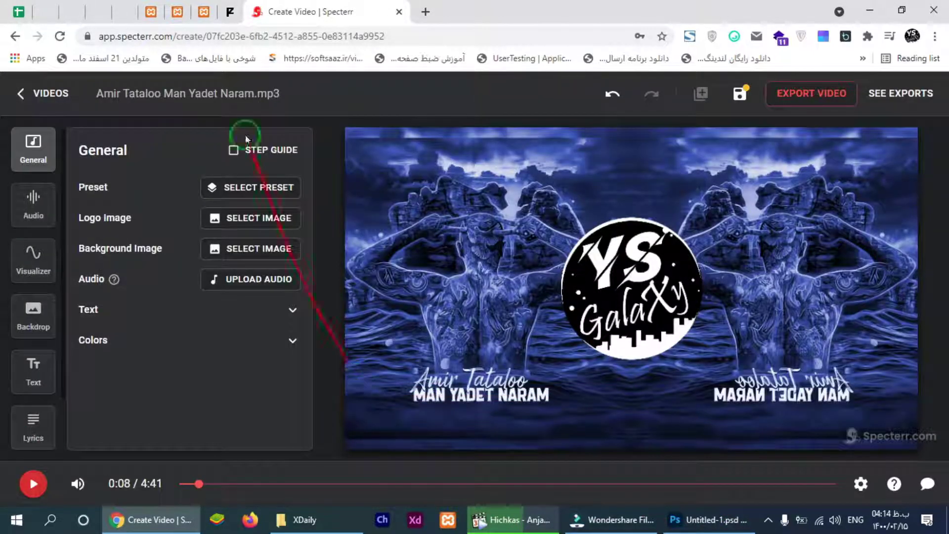
# Step: Apply a preset to the video and delete its artist name and track name texts
pyautogui.click(250, 187)
pyautogui.click(835, 273)
pyautogui.click(33, 371)
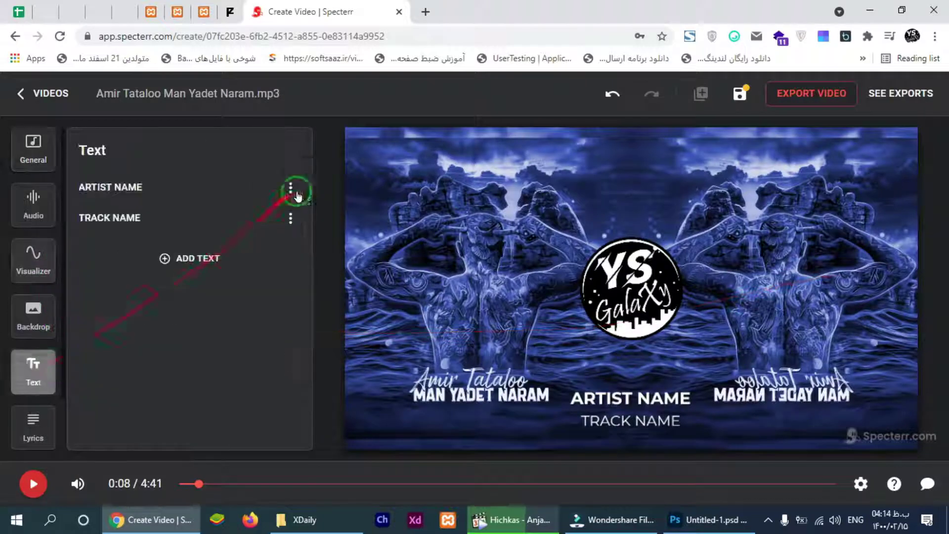
pyautogui.click(303, 187)
pyautogui.click(303, 187)
# Step: Adjust the image size and enlarge the diameter of the visualizer's logo, and open its motion settings
pyautogui.click(33, 259)
pyautogui.click(158, 189)
pyautogui.scroll(-1, 288, 344)
pyautogui.scroll(-2, 288, 345)
pyautogui.click(297, 304)
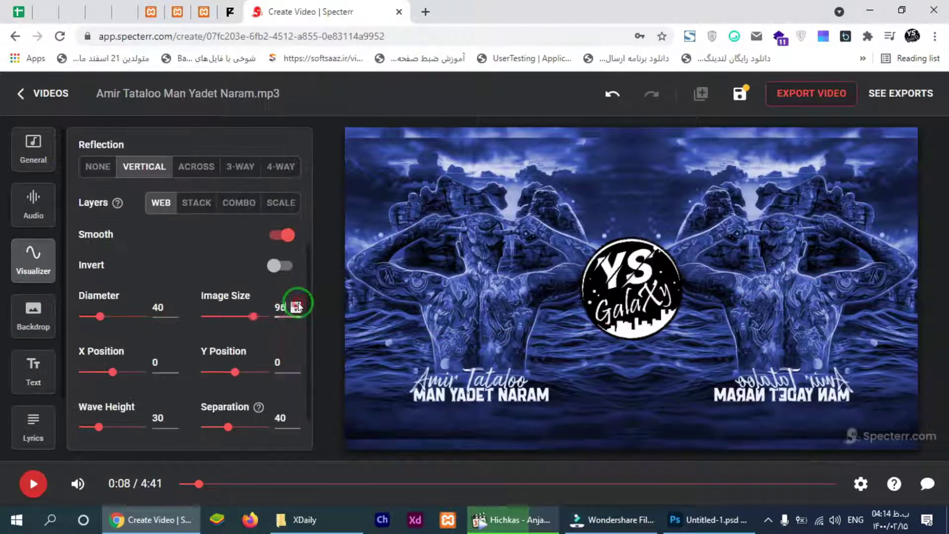
pyautogui.click(173, 305)
pyautogui.scroll(3, 215, 186)
pyautogui.click(215, 186)
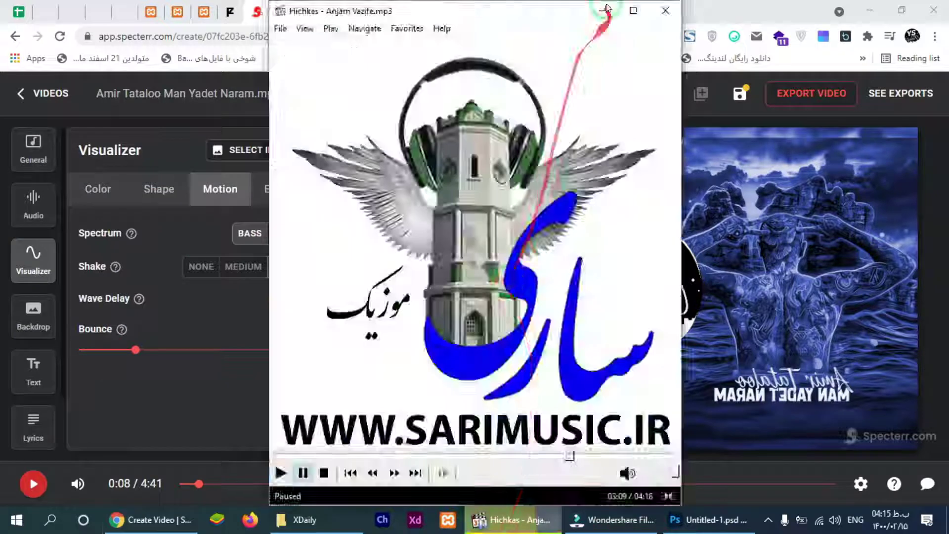
# Step: Play the preview and make the particles red with spawn rate 40, size 0 to 50 and opacity 0 to 1
pyautogui.click(33, 484)
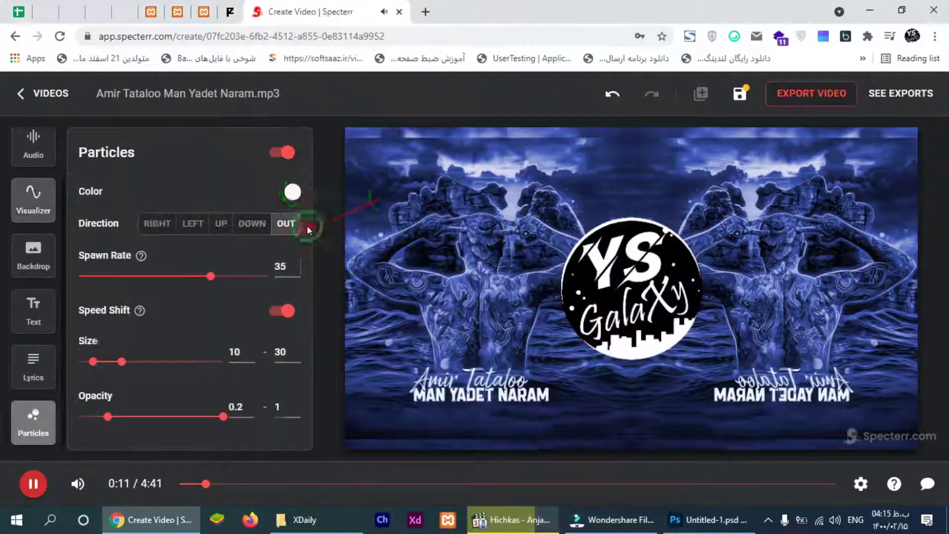
pyautogui.click(445, 212)
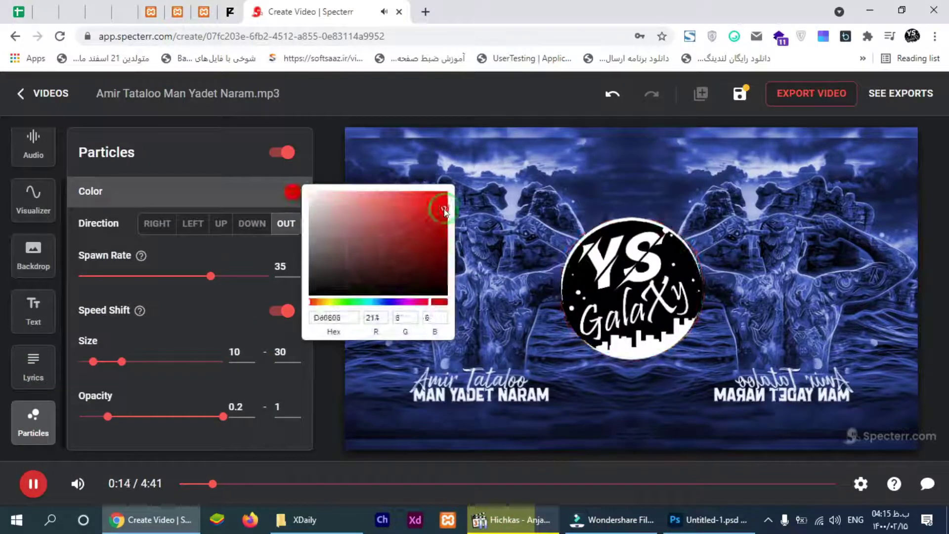
pyautogui.moveTo(444, 209); pyautogui.dragTo(448, 205)
pyautogui.click(294, 384)
pyautogui.moveTo(122, 361); pyautogui.dragTo(151, 362)
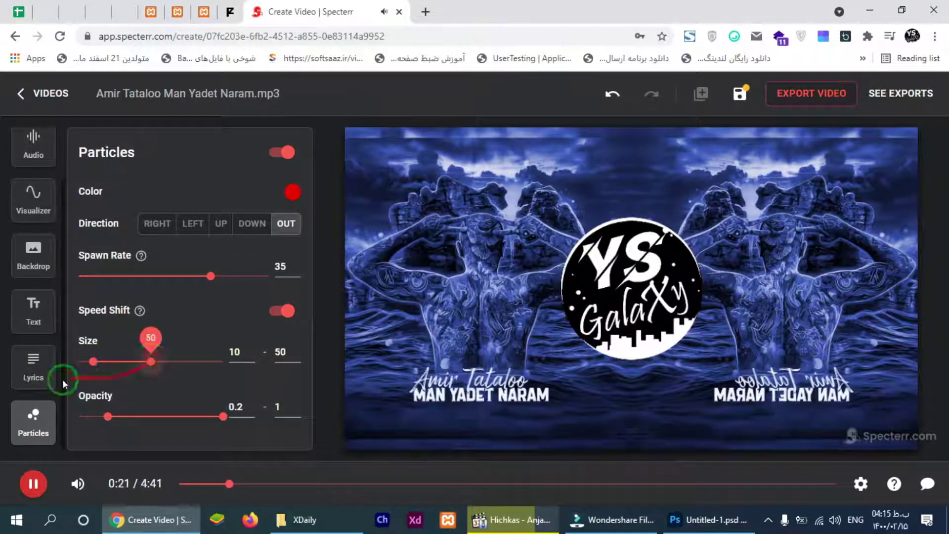
pyautogui.moveTo(93, 362); pyautogui.dragTo(63, 379)
pyautogui.moveTo(108, 416); pyautogui.dragTo(67, 405)
pyautogui.click(298, 265)
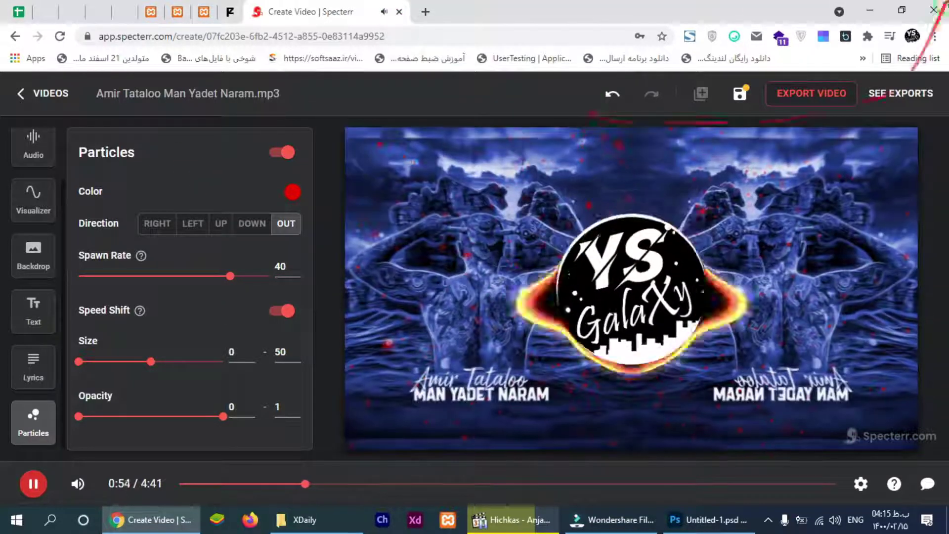
# Step: Return to the Specterr home page in the browser and sign in to the account
pyautogui.click(935, 36)
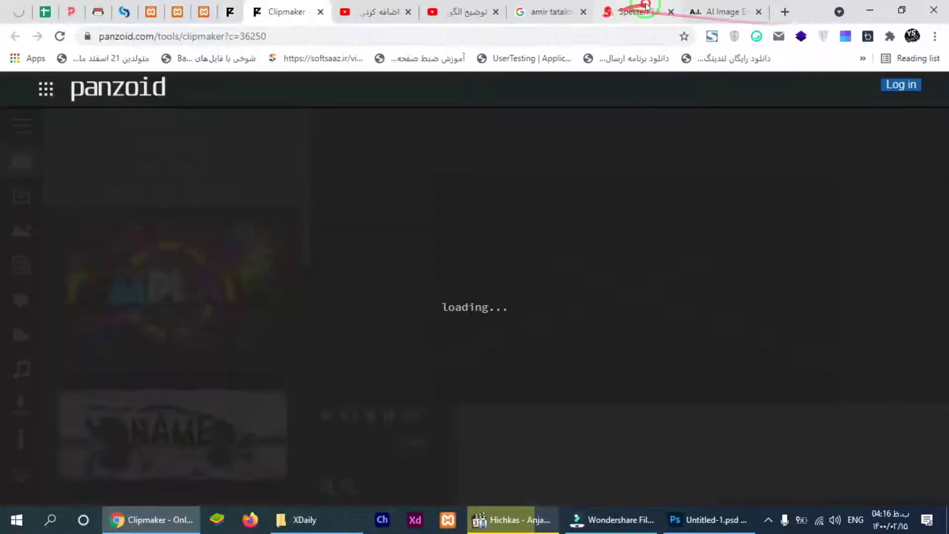
pyautogui.click(594, 14)
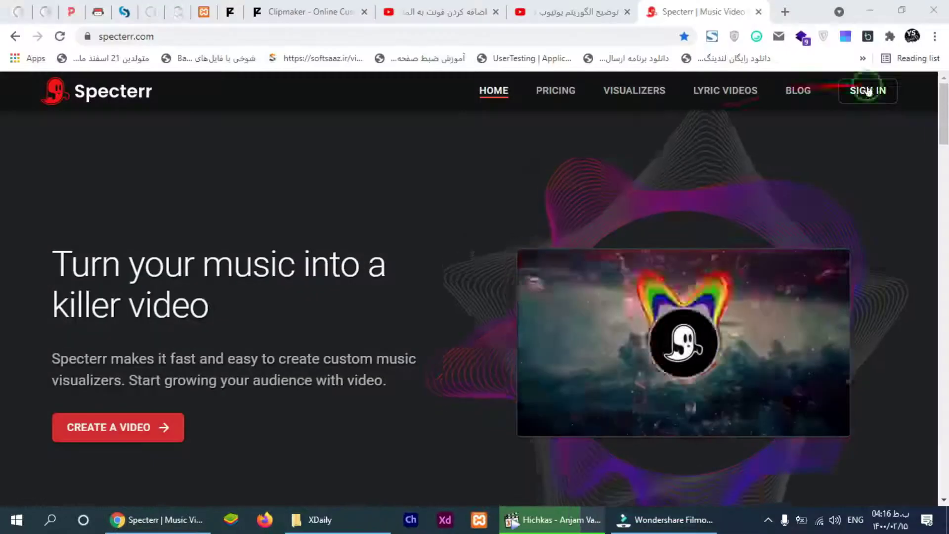
pyautogui.click(867, 89)
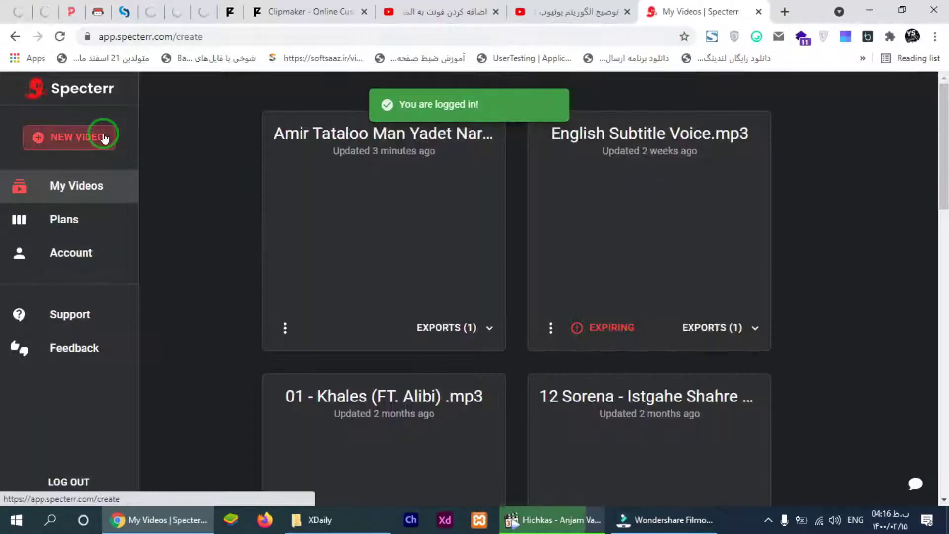
# Step: Show the exports of the Amir Tataloo Man Yadet Naram video in My Videos and download the free 720p export
pyautogui.click(102, 134)
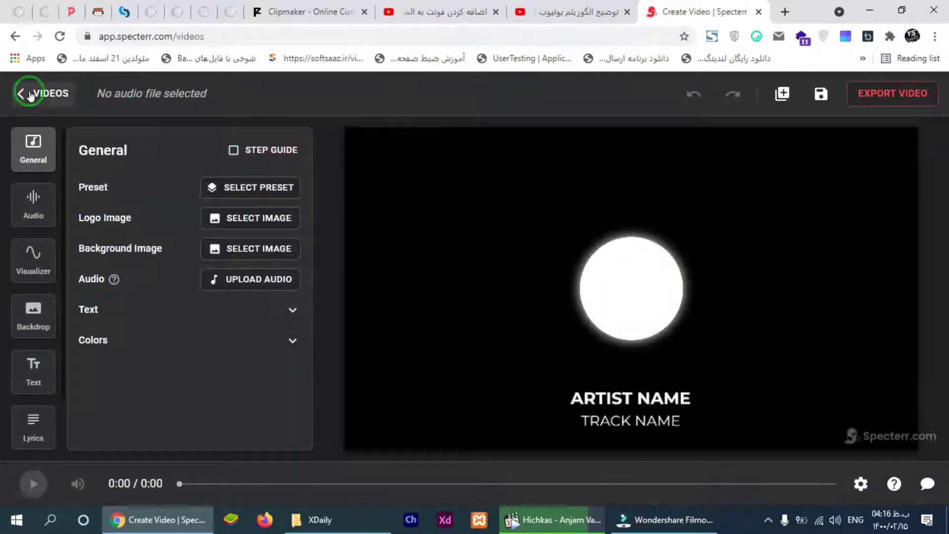
pyautogui.click(30, 94)
pyautogui.click(489, 328)
pyautogui.click(494, 379)
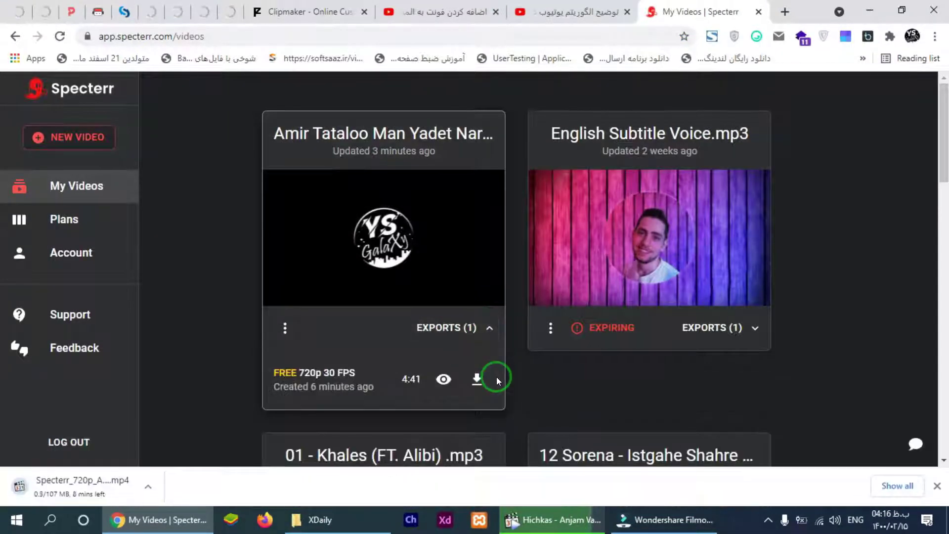
# Step: View the red video's export page, check the music player, minimise it and open a new browser tab
pyautogui.click(351, 283)
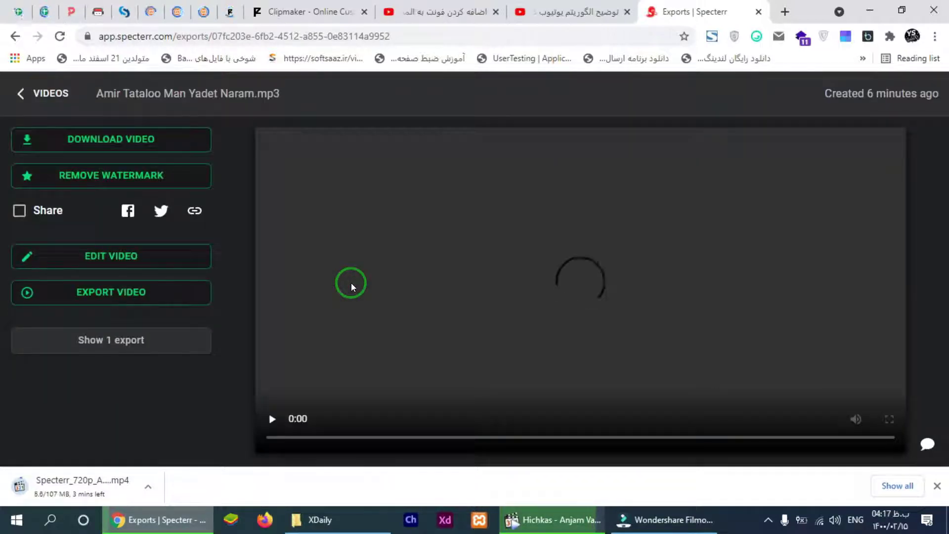
pyautogui.click(552, 520)
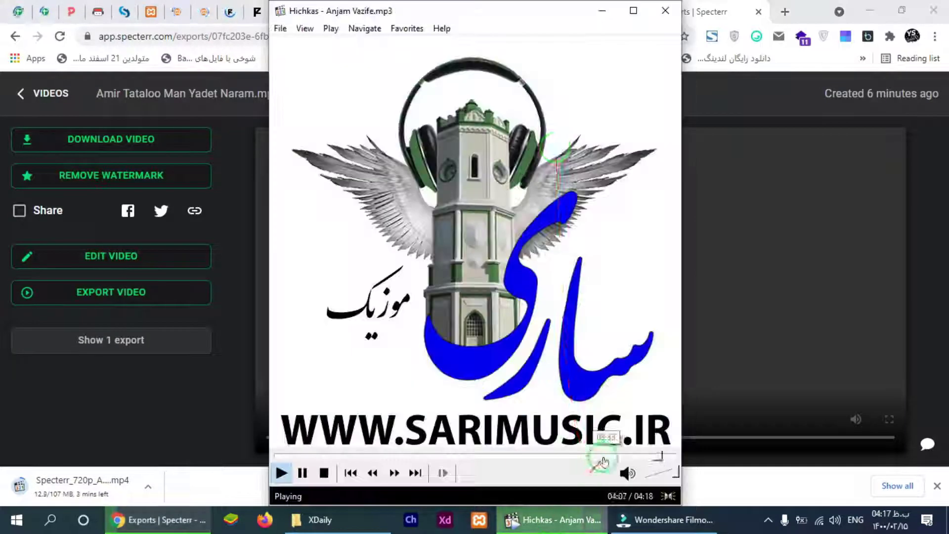
pyautogui.click(615, 9)
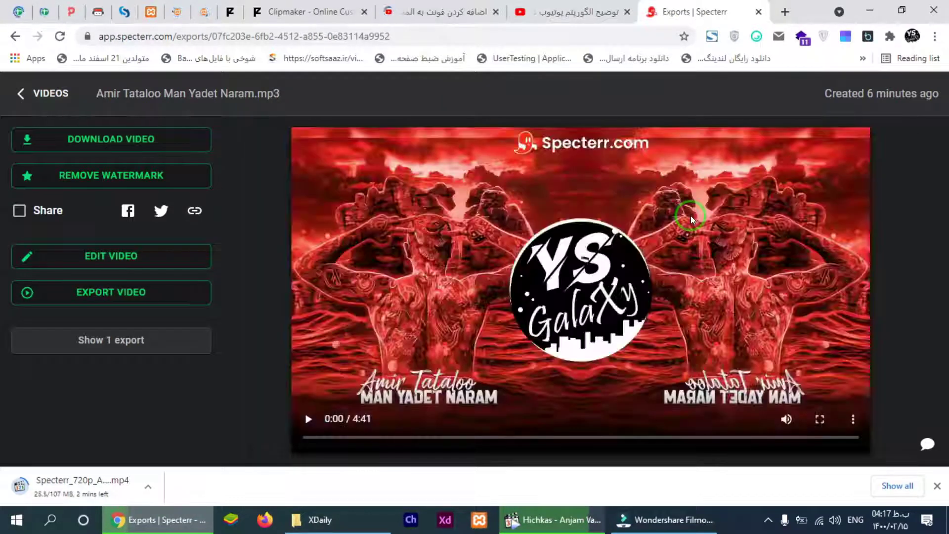
pyautogui.click(785, 11)
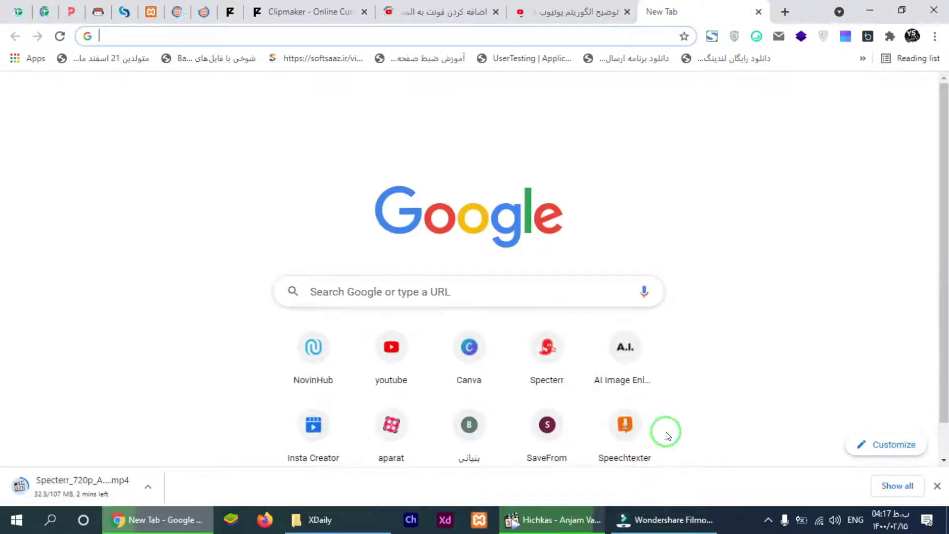
pyautogui.click(769, 521)
pyautogui.click(769, 520)
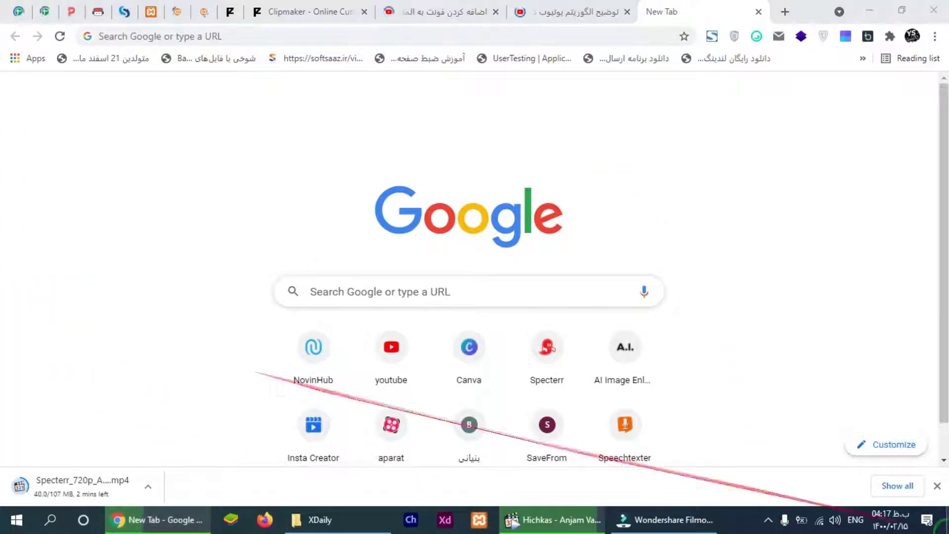
pyautogui.click(947, 520)
pyautogui.rightClick(391, 194)
pyautogui.click(419, 231)
pyautogui.rightClick(265, 65)
pyautogui.click(301, 104)
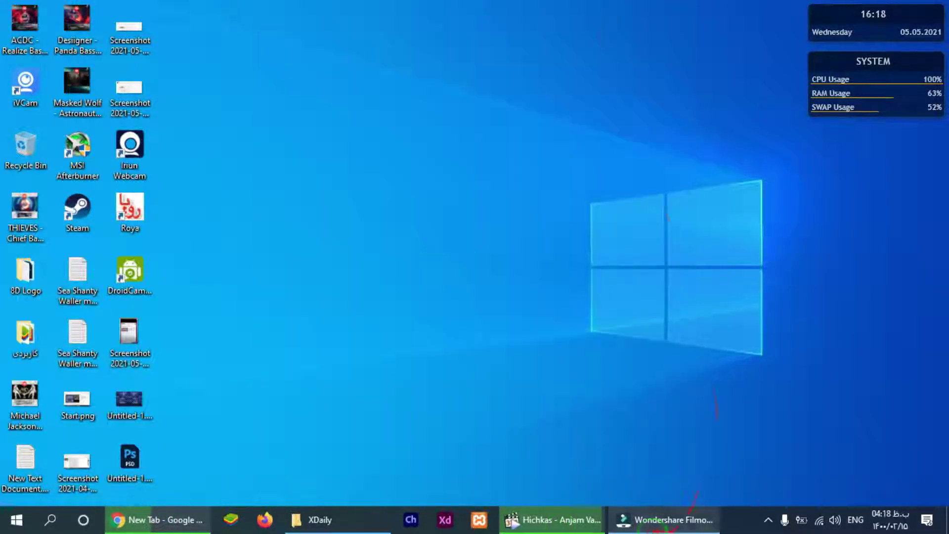
# Step: Switch to Filmora, import the USE HEADPHONES clip and place it at the start of the first video track
pyautogui.click(662, 520)
pyautogui.click(113, 136)
pyautogui.click(823, 283)
pyautogui.click(504, 304)
pyautogui.moveTo(201, 120); pyautogui.dragTo(109, 378)
pyautogui.click(564, 284)
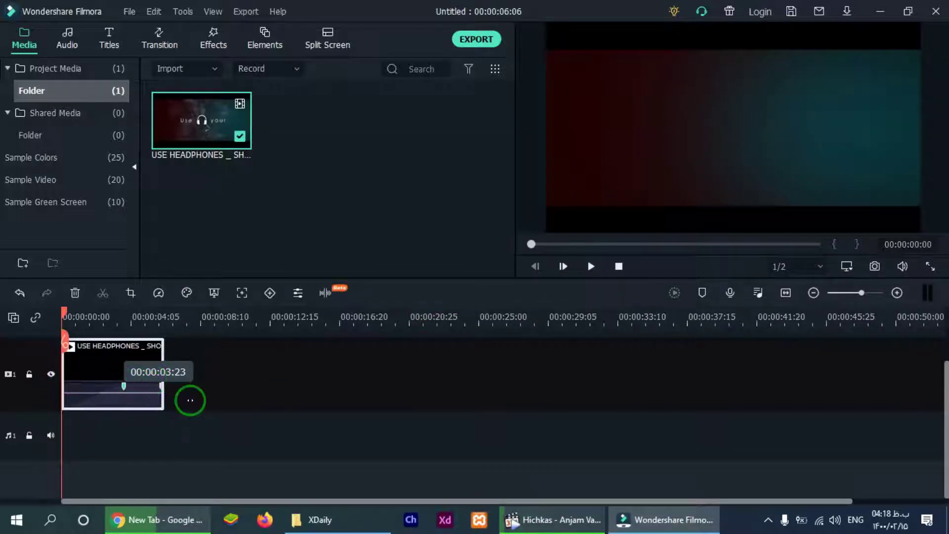
# Step: Shorten the audio fade-out of the USE HEADPHONES clip so that it starts at about 00:00:05:03
pyautogui.moveTo(125, 386); pyautogui.dragTo(156, 382)
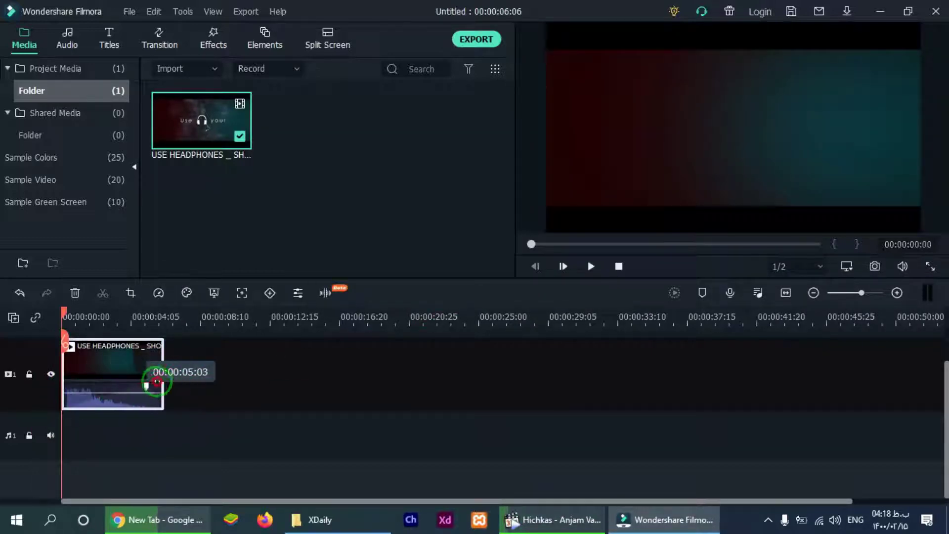
pyautogui.moveTo(87, 393); pyautogui.dragTo(87, 394)
# Step: Switch to the browser, open the downloads list and remove the older entries below the Specterr video
pyautogui.click(164, 520)
pyautogui.hotkey('ctrl', 'j')
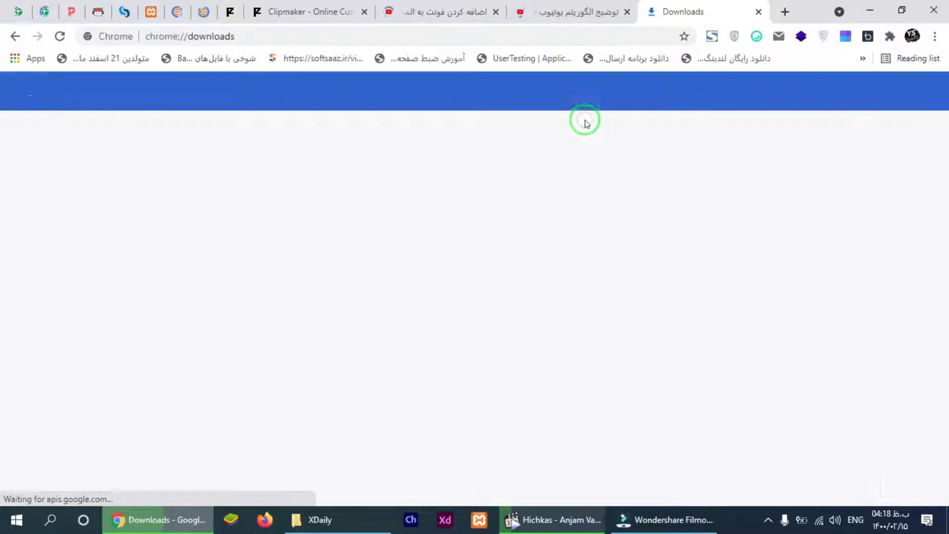
pyautogui.click(693, 305)
pyautogui.click(692, 305)
pyautogui.click(694, 346)
pyautogui.click(694, 346)
pyautogui.click(693, 346)
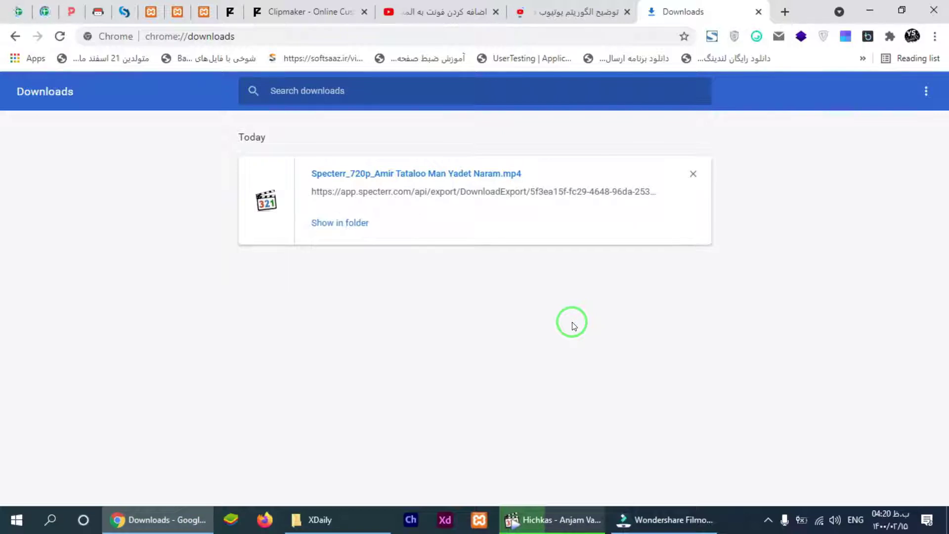
# Step: Close the music player and open a background program from the system tray
pyautogui.click(589, 519)
pyautogui.click(667, 11)
pyautogui.click(768, 520)
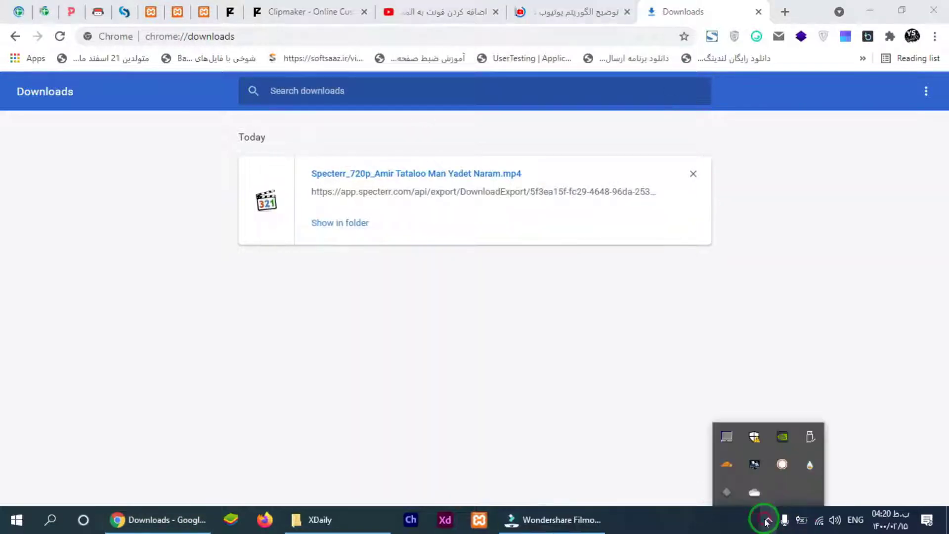
pyautogui.click(779, 465)
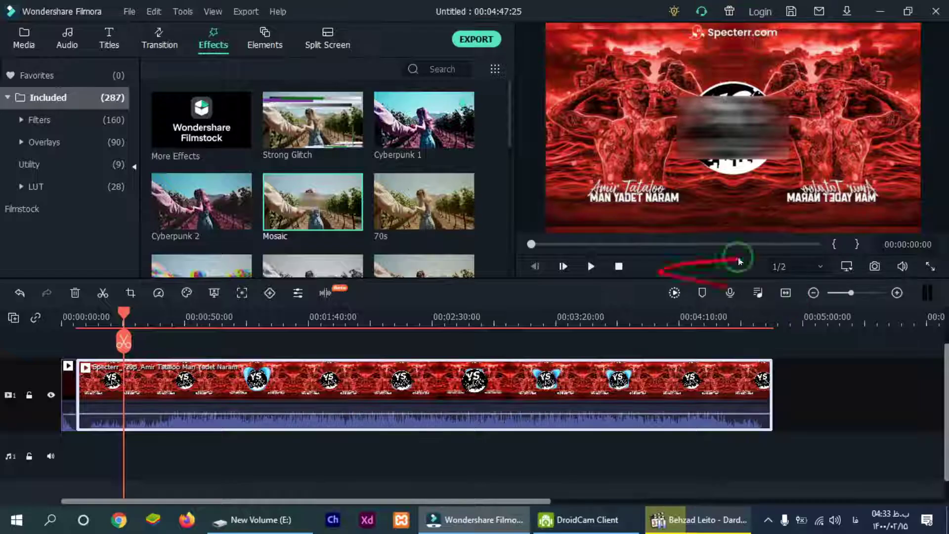
# Step: Add a Mosaic effect above the start of the red Specterr clip and fit it over the Specterr.com watermark
pyautogui.click(591, 265)
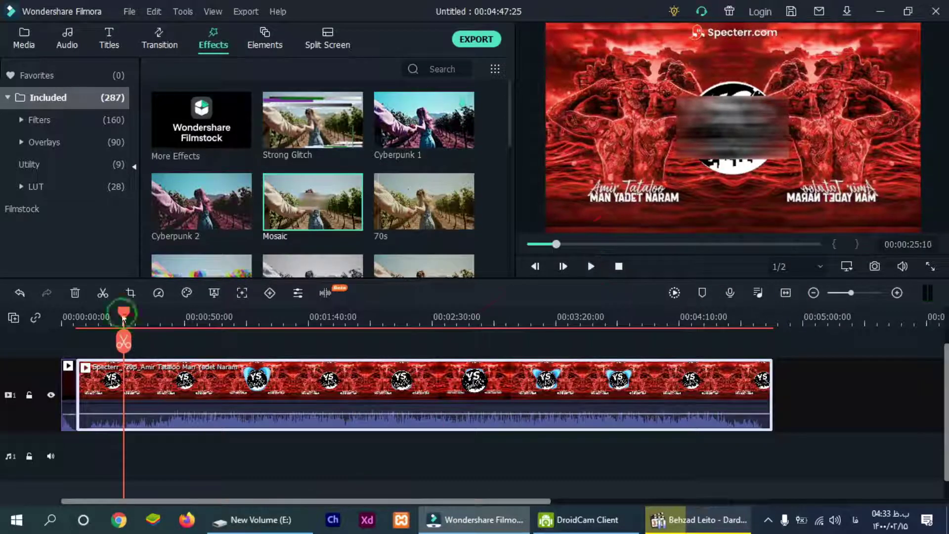
pyautogui.click(222, 365)
pyautogui.moveTo(300, 196); pyautogui.dragTo(81, 368)
pyautogui.moveTo(733, 96); pyautogui.dragTo(734, 138)
pyautogui.moveTo(745, 143); pyautogui.dragTo(775, 45)
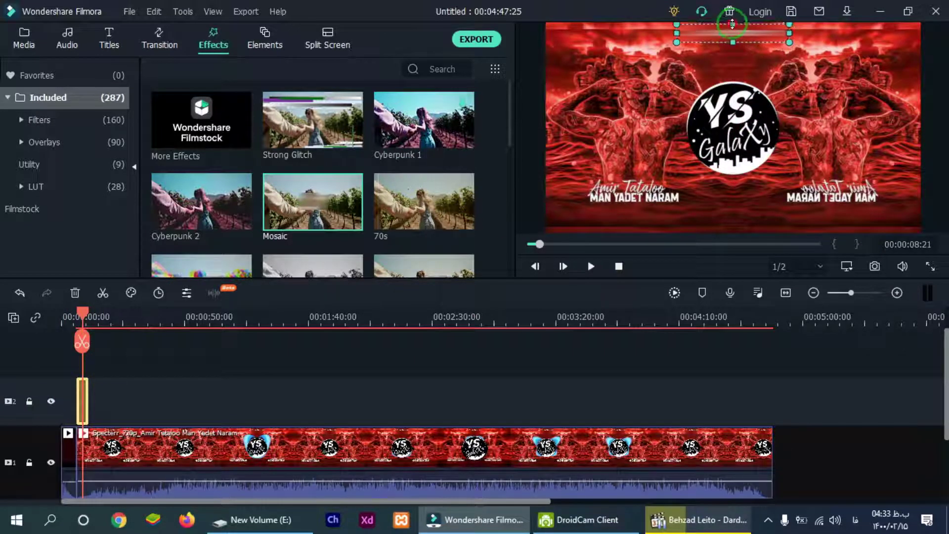
# Step: Switch the Mosaic effect to the vertical blur type, extend it over the whole Specterr clip and play the result
pyautogui.doubleClick(82, 400)
pyautogui.click(192, 116)
pyautogui.click(192, 117)
pyautogui.click(215, 119)
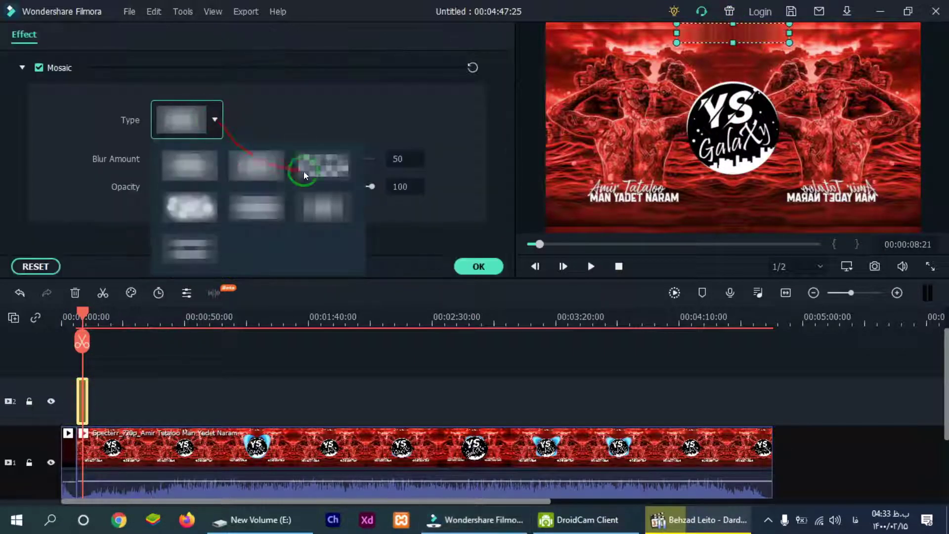
pyautogui.click(320, 207)
pyautogui.click(763, 61)
pyautogui.click(591, 266)
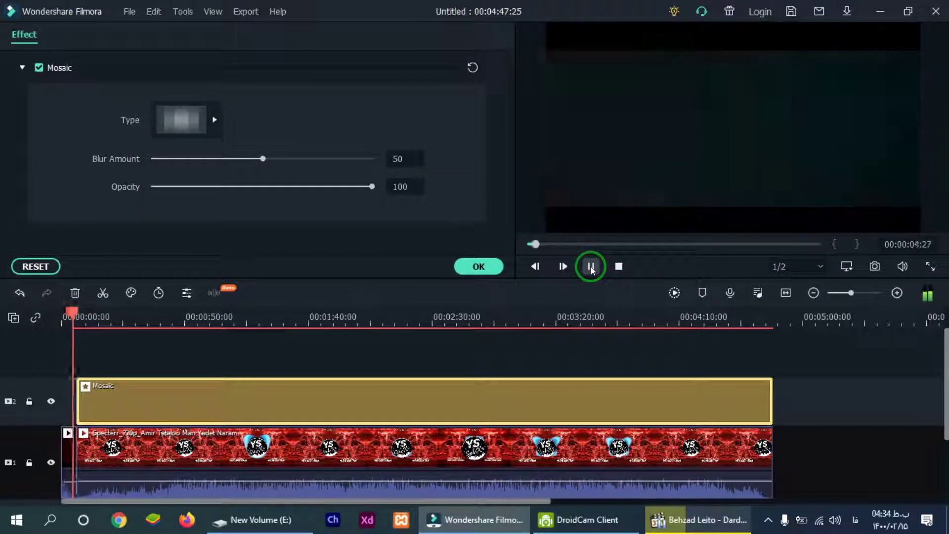
# Step: Compare several mosaic types on the watermark during playback and set the blur amount to 35
pyautogui.moveTo(262, 159); pyautogui.dragTo(202, 160)
pyautogui.click(216, 120)
pyautogui.click(195, 206)
pyautogui.click(214, 120)
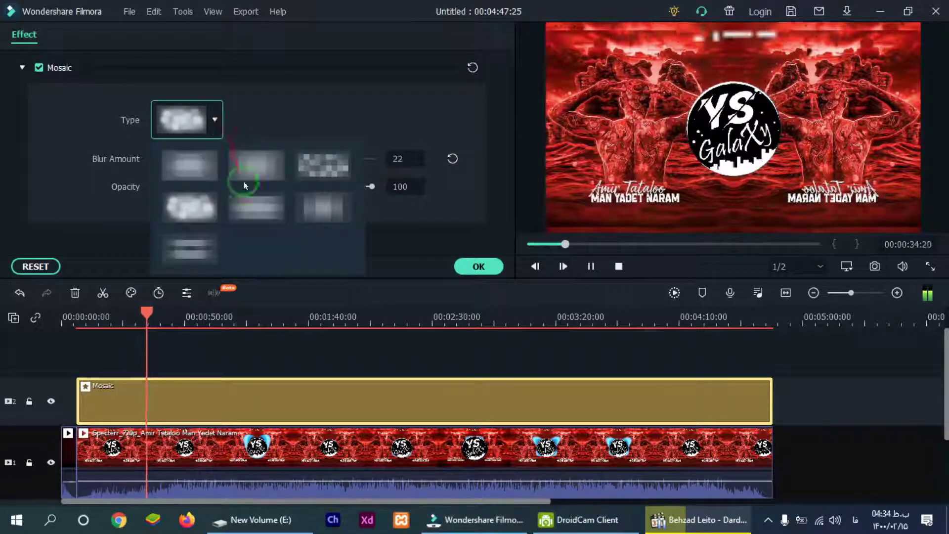
pyautogui.click(244, 179)
pyautogui.click(215, 119)
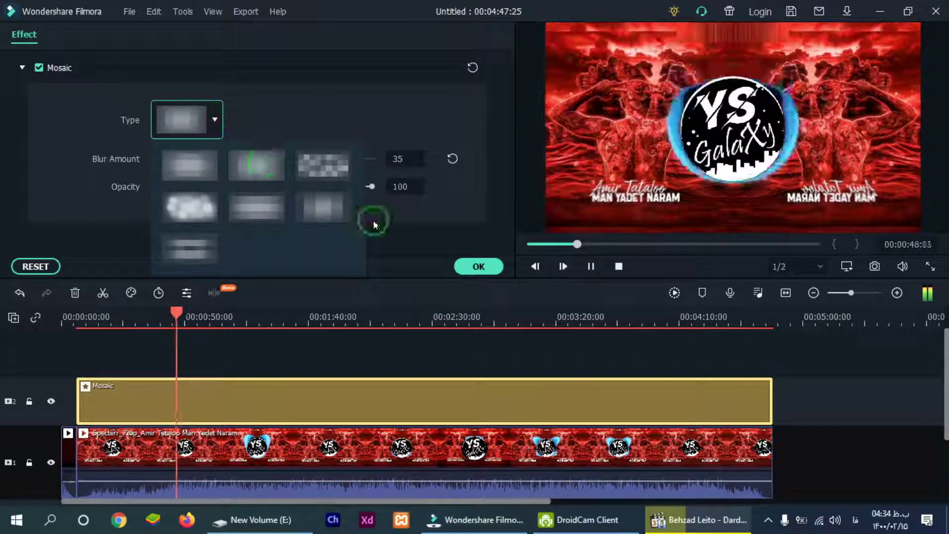
pyautogui.click(371, 221)
pyautogui.click(234, 157)
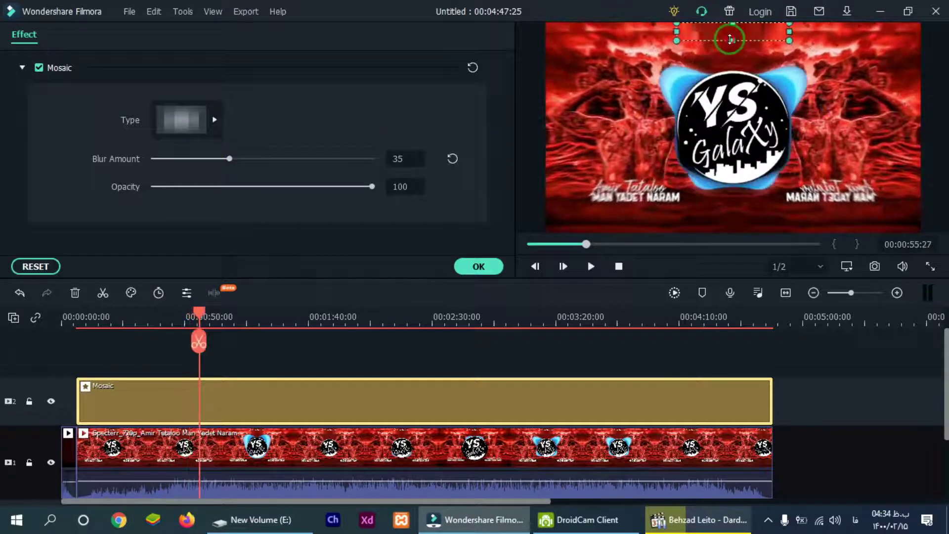
# Step: Pause the playback, adjust the lower edge of the mosaic area over the watermark and resume the preview
pyautogui.click(591, 267)
pyautogui.click(732, 39)
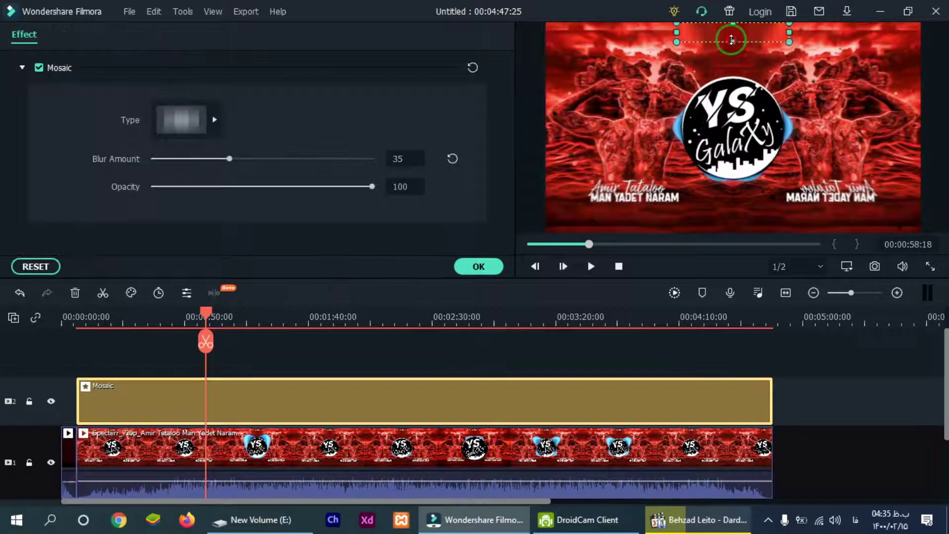
pyautogui.click(591, 267)
pyautogui.click(312, 392)
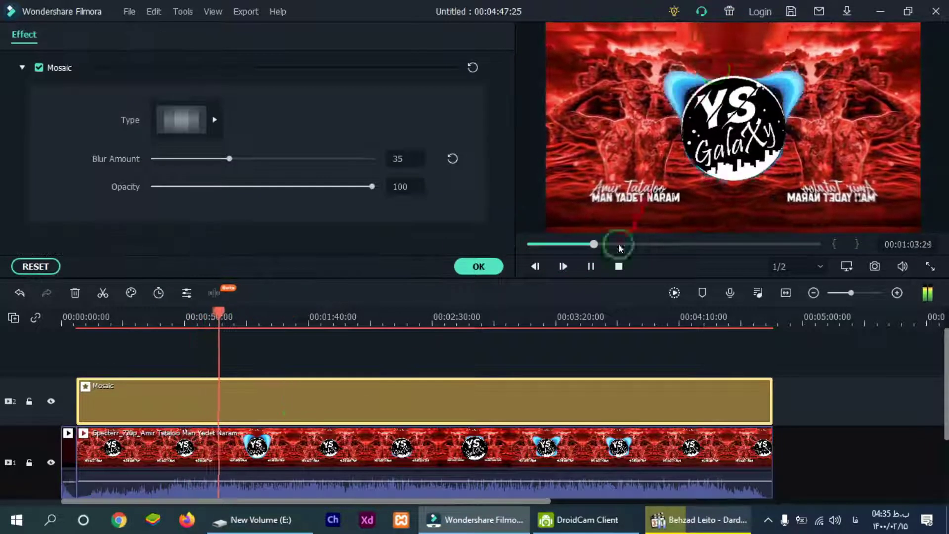
# Step: Try a blur amount of 100 on the Mosaic effect and inspect the watermark area in the preview
pyautogui.click(252, 160)
pyautogui.moveTo(252, 160); pyautogui.dragTo(476, 160)
pyautogui.click(729, 41)
pyautogui.click(591, 267)
pyautogui.click(301, 392)
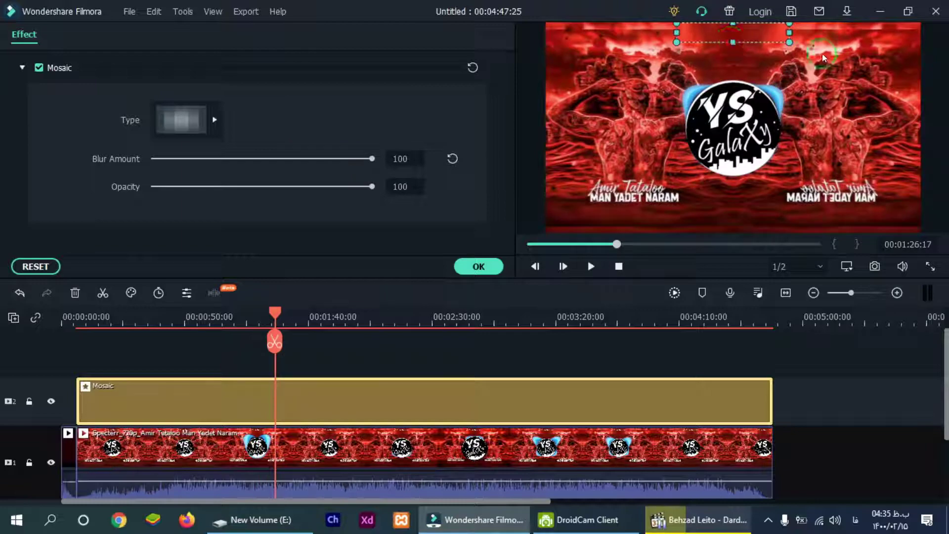
pyautogui.click(823, 55)
pyautogui.click(740, 34)
pyautogui.click(818, 45)
# Step: Try the Mosaic effect with a blur amount of 0 at 100 opacity and close its settings
pyautogui.click(347, 396)
pyautogui.moveTo(371, 159); pyautogui.dragTo(151, 158)
pyautogui.moveTo(371, 187)
pyautogui.mouseDown()
pyautogui.moveTo(342, 190)
pyautogui.moveTo(378, 195)
pyautogui.mouseUp()
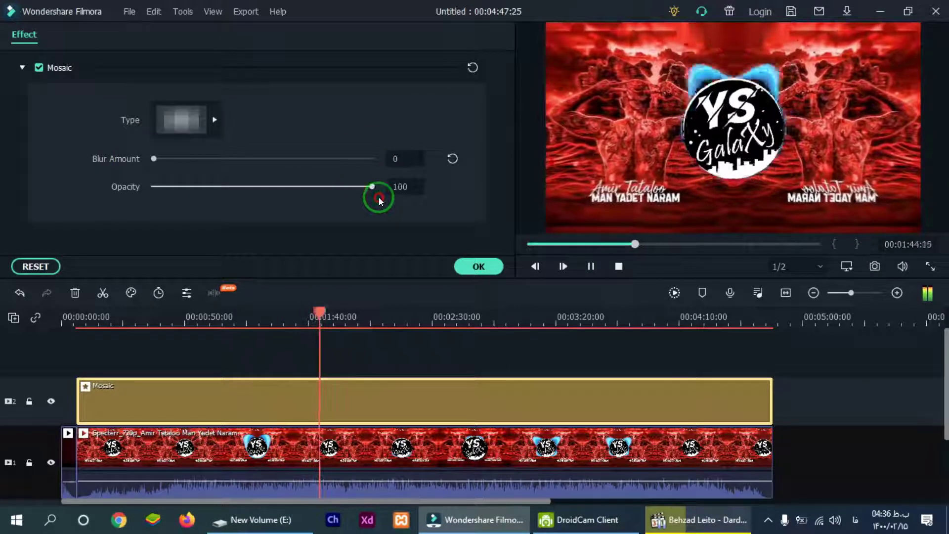
pyautogui.click(486, 267)
# Step: Add a second Mosaic effect on the track above the first, spanning the Specterr clip over the watermark, and play it from the start
pyautogui.moveTo(210, 167)
pyautogui.mouseDown()
pyautogui.moveTo(509, 170)
pyautogui.moveTo(196, 166)
pyautogui.mouseUp()
pyautogui.moveTo(311, 217); pyautogui.dragTo(198, 391)
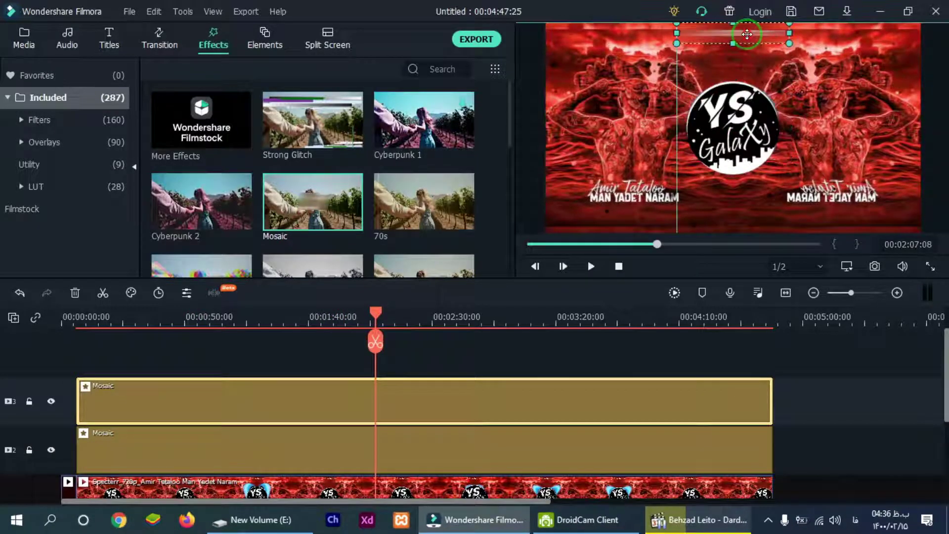
pyautogui.doubleClick(238, 388)
pyautogui.click(215, 120)
pyautogui.click(214, 120)
pyautogui.click(618, 266)
pyautogui.click(590, 266)
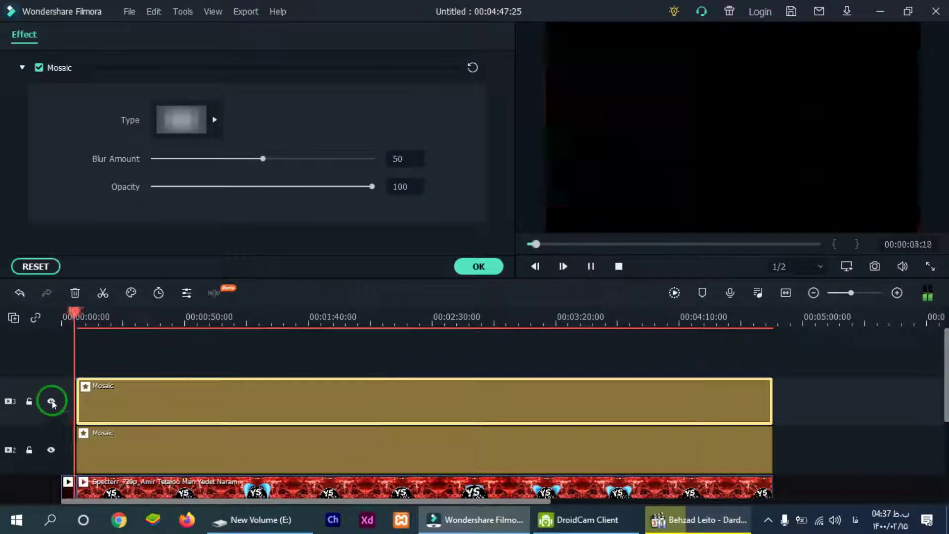
# Step: Try the cloudy mosaic type, then give the upper Mosaic effect the vertical blur type with a blur amount of 48
pyautogui.click(590, 266)
pyautogui.click(215, 120)
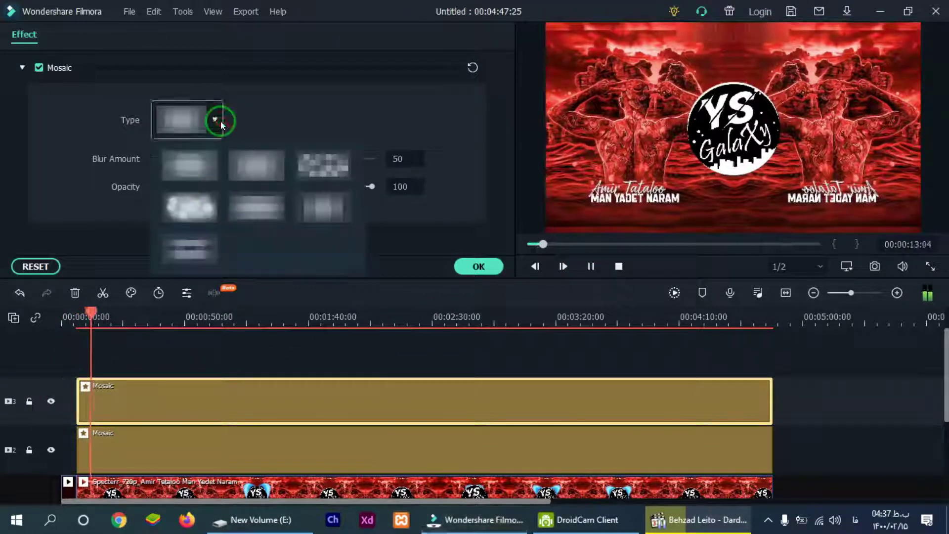
pyautogui.click(190, 207)
pyautogui.moveTo(263, 158)
pyautogui.mouseDown()
pyautogui.moveTo(168, 157)
pyautogui.moveTo(261, 159)
pyautogui.mouseUp()
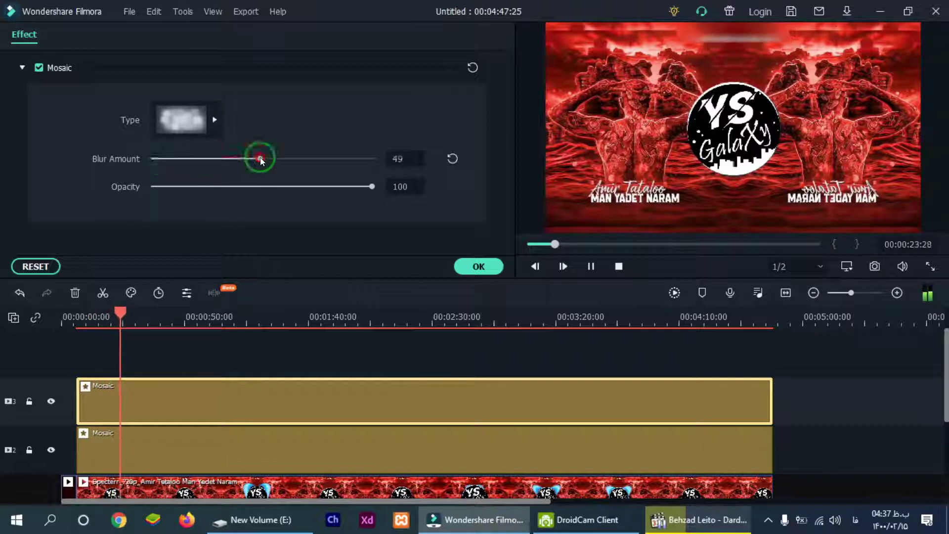
pyautogui.click(215, 120)
pyautogui.click(320, 204)
# Step: Delete the lower Mosaic effect and move the upper one down to the track directly above the Specterr clip
pyautogui.doubleClick(200, 445)
pyautogui.moveTo(146, 151)
pyautogui.mouseDown()
pyautogui.moveTo(180, 155)
pyautogui.moveTo(147, 156)
pyautogui.mouseUp()
pyautogui.click(49, 450)
pyautogui.press('Delete')
pyautogui.moveTo(296, 403); pyautogui.dragTo(297, 448)
pyautogui.click(51, 450)
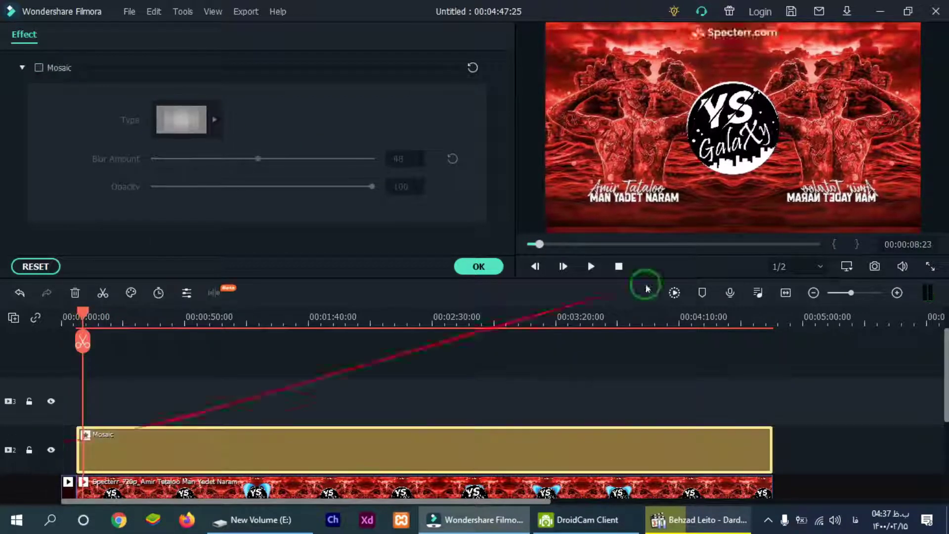
# Step: Enable the remaining Mosaic effect, fit its area over the watermark, check it in full-screen playback and confirm its settings
pyautogui.click(595, 268)
pyautogui.click(766, 39)
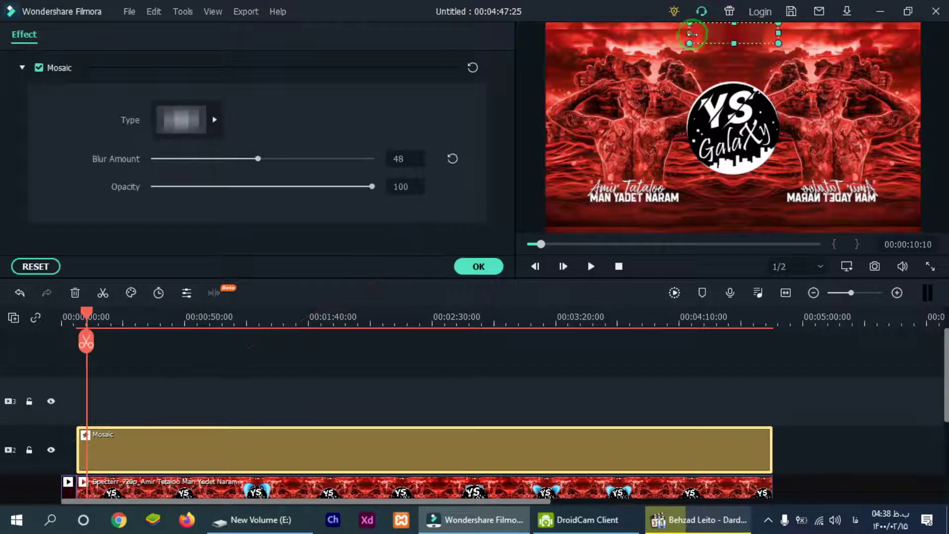
pyautogui.click(596, 266)
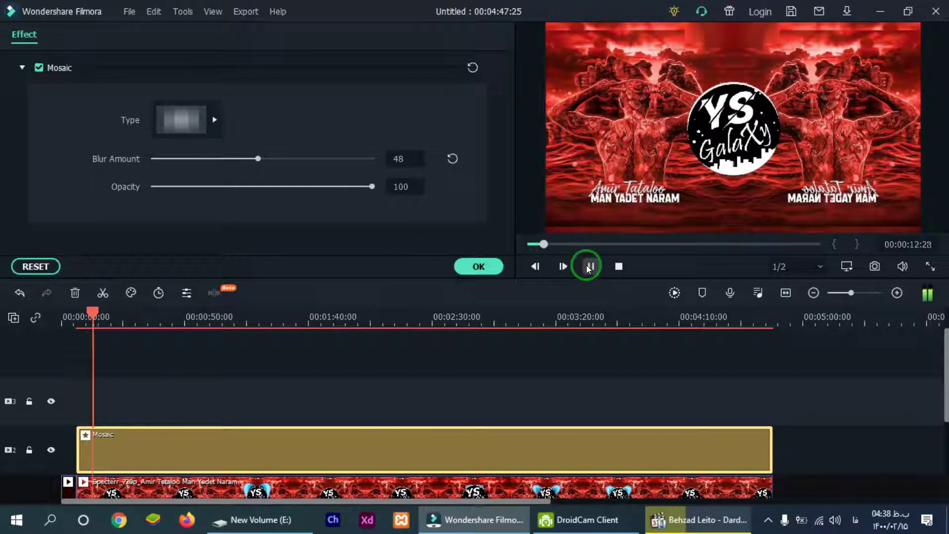
pyautogui.click(931, 265)
pyautogui.click(933, 522)
pyautogui.scroll(-2, 401, 375)
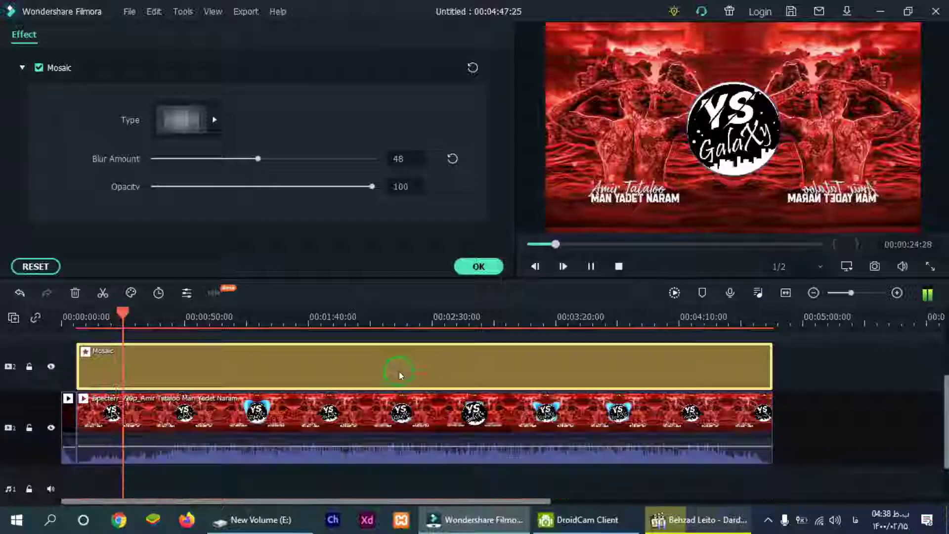
pyautogui.click(479, 267)
# Step: Import Amir Tataloo Man Yadet Naram 8D Music 432Hz.mp3, place it under the start of the Specterr clip and mute that clip's sound
pyautogui.click(220, 70)
pyautogui.click(217, 91)
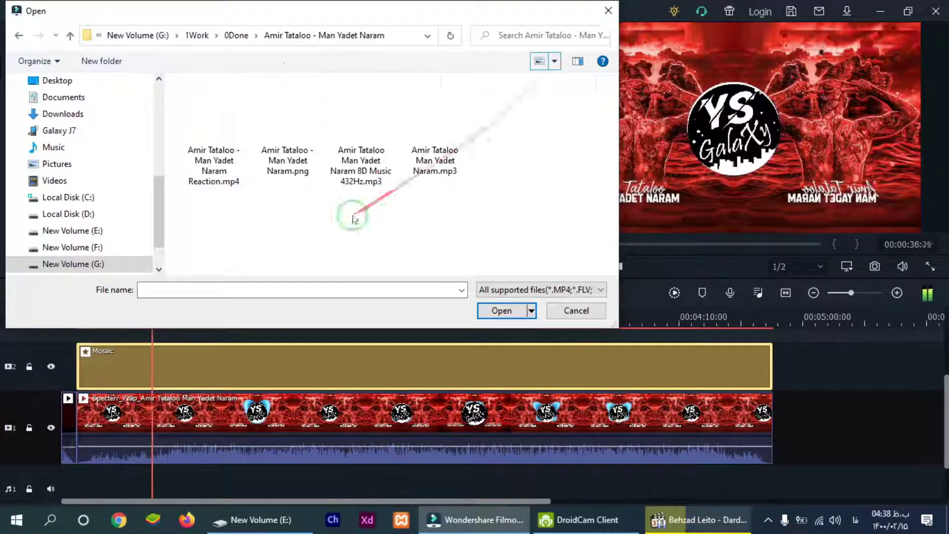
pyautogui.doubleClick(378, 128)
pyautogui.moveTo(424, 120); pyautogui.dragTo(81, 473)
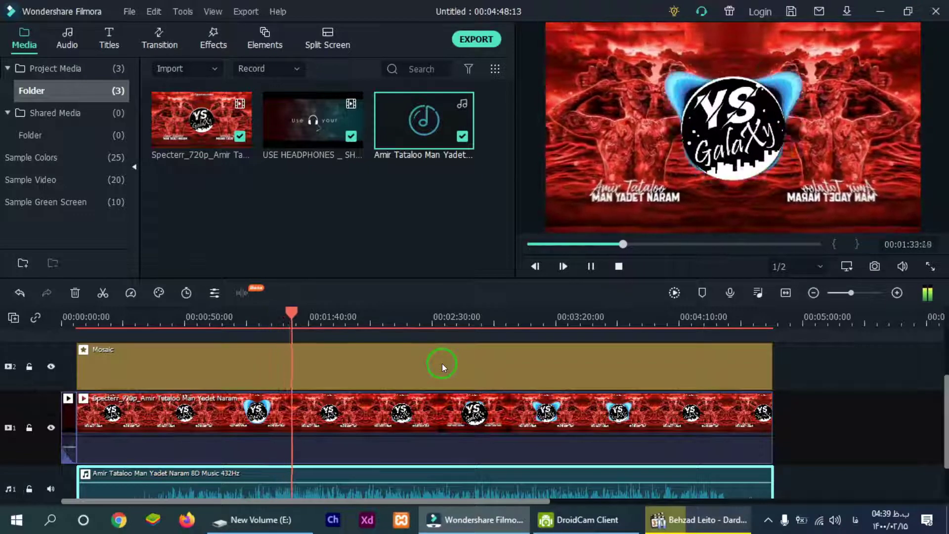
# Step: Trim the end of the 8D music track to line up with the end of the Specterr clip
pyautogui.doubleClick(360, 487)
pyautogui.click(474, 264)
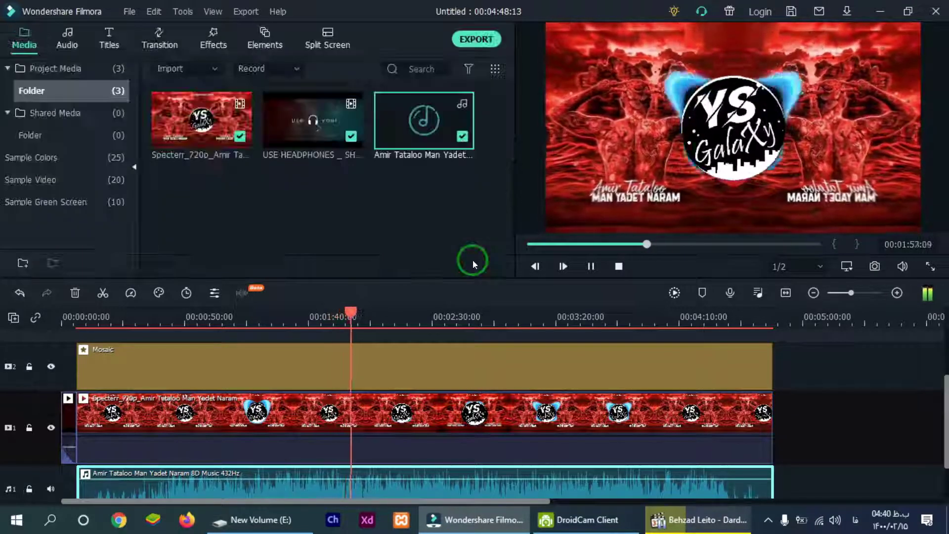
pyautogui.moveTo(774, 482); pyautogui.dragTo(771, 483)
pyautogui.click(595, 264)
# Step: Import the YS Galaxy Youtube video from the 8D Logo folder and place it above the Mosaic effect at about 2:18
pyautogui.click(166, 67)
pyautogui.click(188, 92)
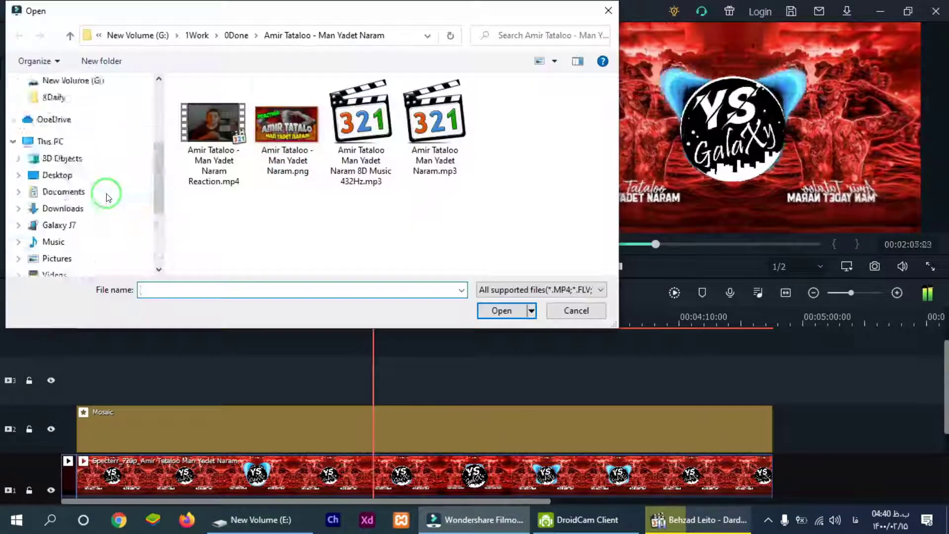
pyautogui.scroll(3, 108, 195)
pyautogui.click(70, 126)
pyautogui.doubleClick(360, 124)
pyautogui.scroll(-5, 374, 218)
pyautogui.click(299, 232)
pyautogui.click(501, 310)
pyautogui.moveTo(232, 208); pyautogui.dragTo(409, 386)
# Step: Key out the black background of the YS Galaxy Youtube clip with Chroma Key and preview the overlay
pyautogui.click(214, 293)
pyautogui.click(217, 106)
pyautogui.click(409, 376)
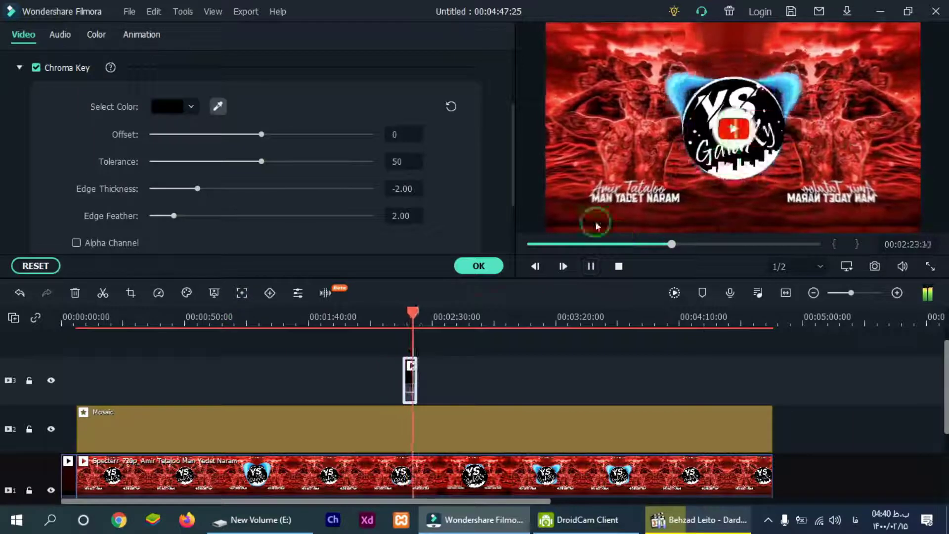
pyautogui.click(409, 315)
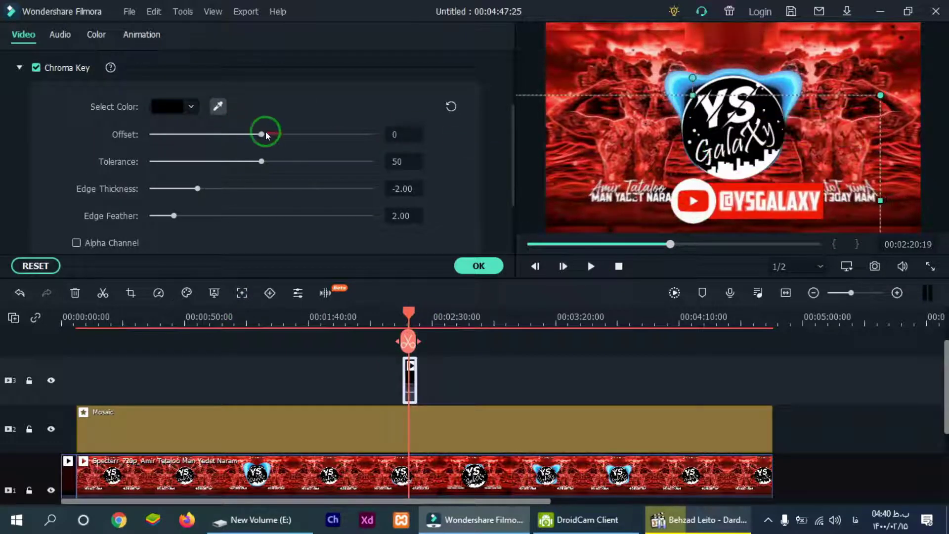
pyautogui.click(479, 265)
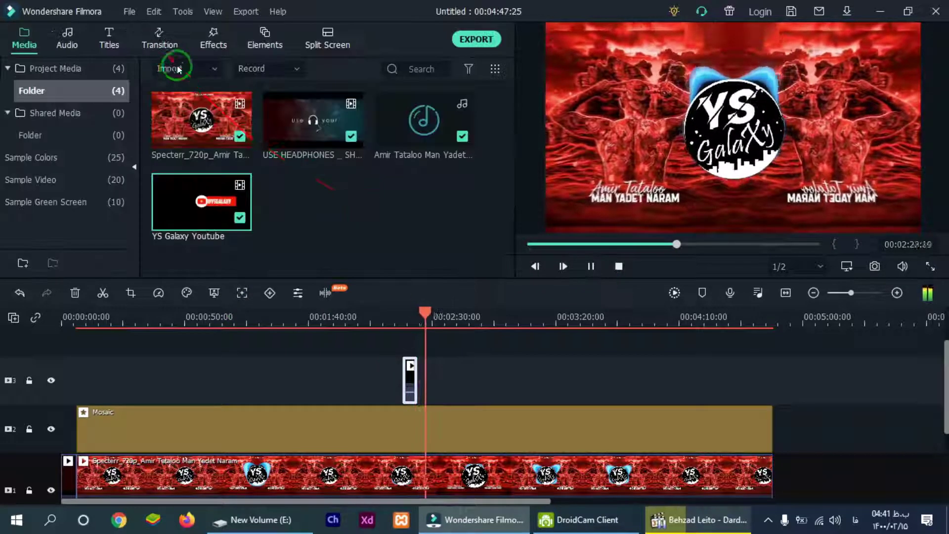
# Step: Import the Among US Subscribe green-screen video and place it on the overlay track at about 2:37
pyautogui.click(173, 68)
pyautogui.click(188, 92)
pyautogui.doubleClick(218, 114)
pyautogui.click(223, 111)
pyautogui.click(501, 310)
pyautogui.moveTo(311, 201); pyautogui.dragTo(454, 380)
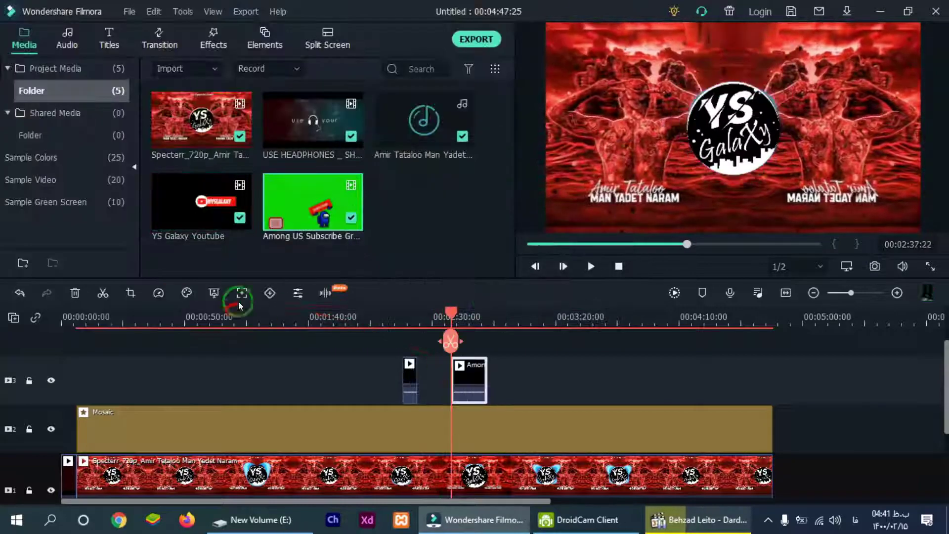
# Step: Key out the green background of the Among US Subscribe clip with a chroma key offset of 2 and preview it
pyautogui.click(214, 293)
pyautogui.click(395, 133)
pyautogui.write('22')
pyautogui.click(586, 267)
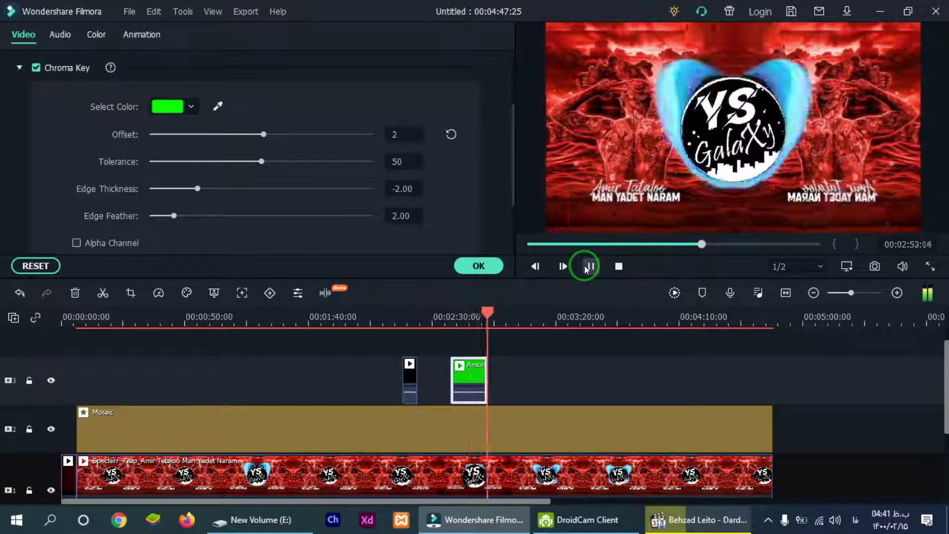
# Step: Move the YS Galaxy Youtube clip earlier on its track, to just before the one-minute mark, and confirm its settings
pyautogui.moveTo(410, 380); pyautogui.dragTo(204, 381)
pyautogui.click(592, 267)
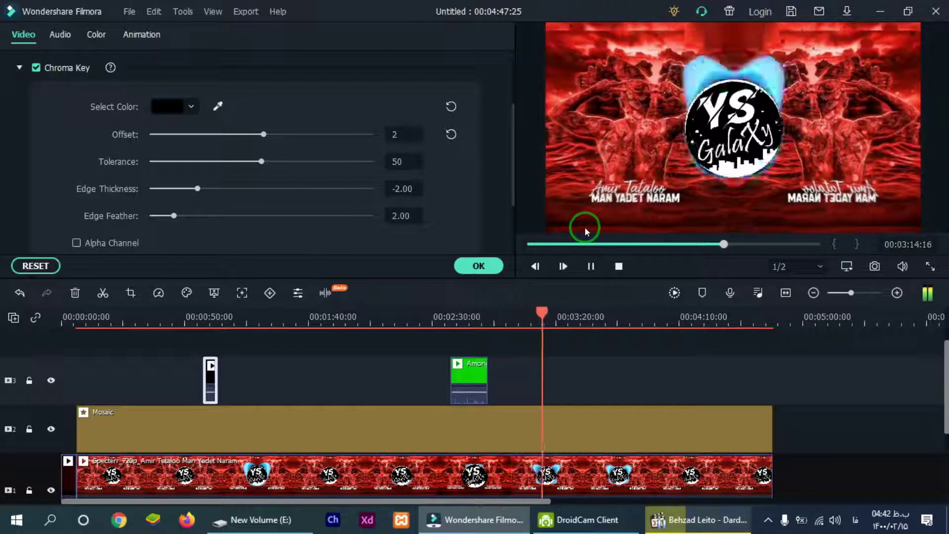
pyautogui.click(479, 265)
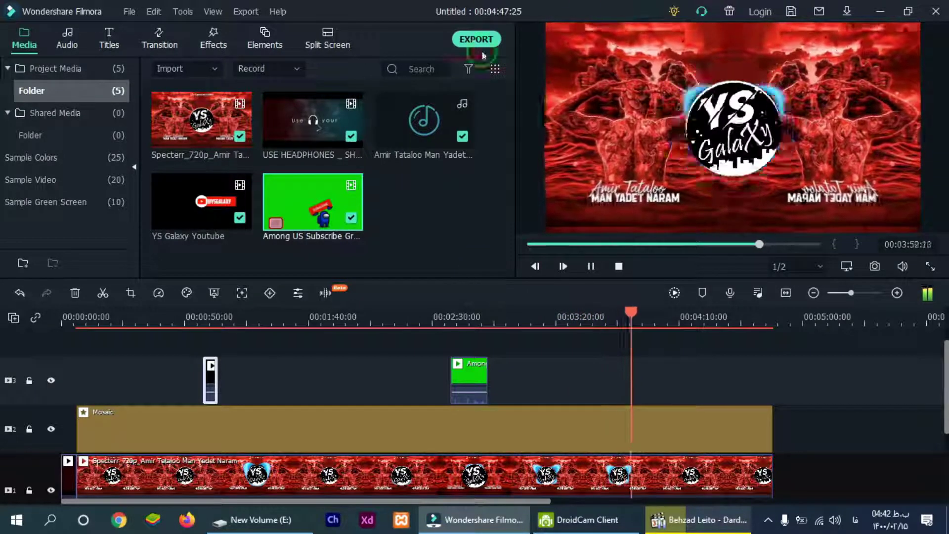
# Step: Try a Cube transition between the USE HEADPHONES clip and the Specterr clip and preview it
pyautogui.scroll(-2, 844, 372)
pyautogui.click(179, 45)
pyautogui.click(589, 264)
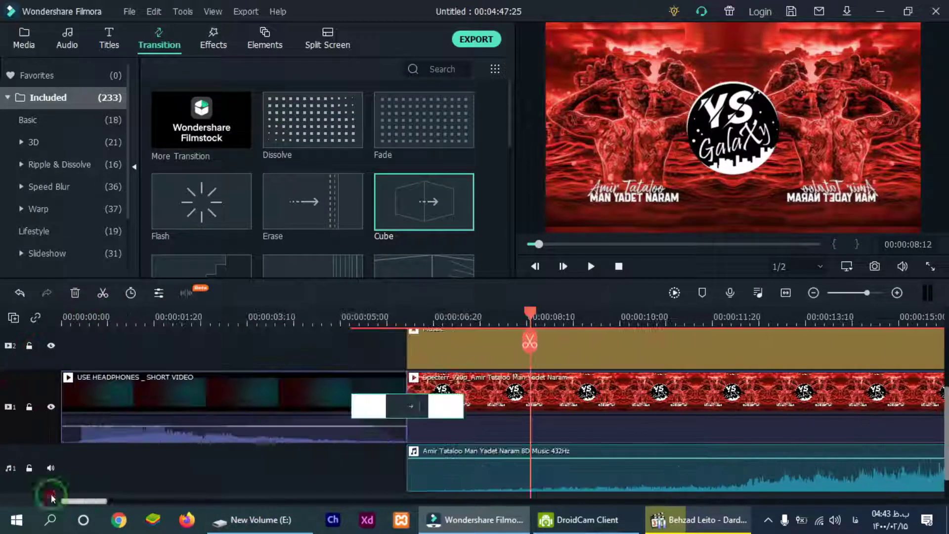
# Step: Replace the Cube transition between the headphones and Specterr clips with a shortened Morph transition and preview it
pyautogui.scroll(-3, 214, 188)
pyautogui.click(214, 188)
pyautogui.click(196, 323)
pyautogui.click(591, 266)
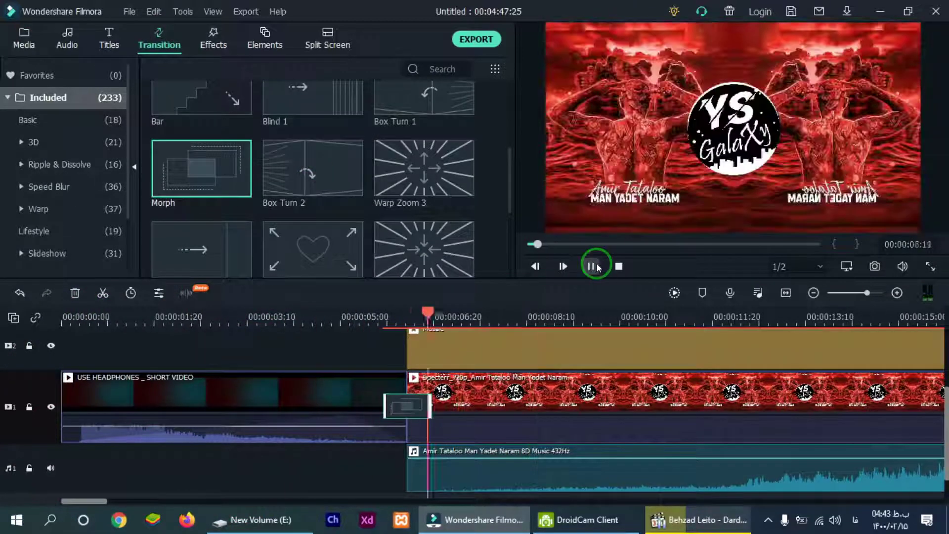
pyautogui.click(583, 272)
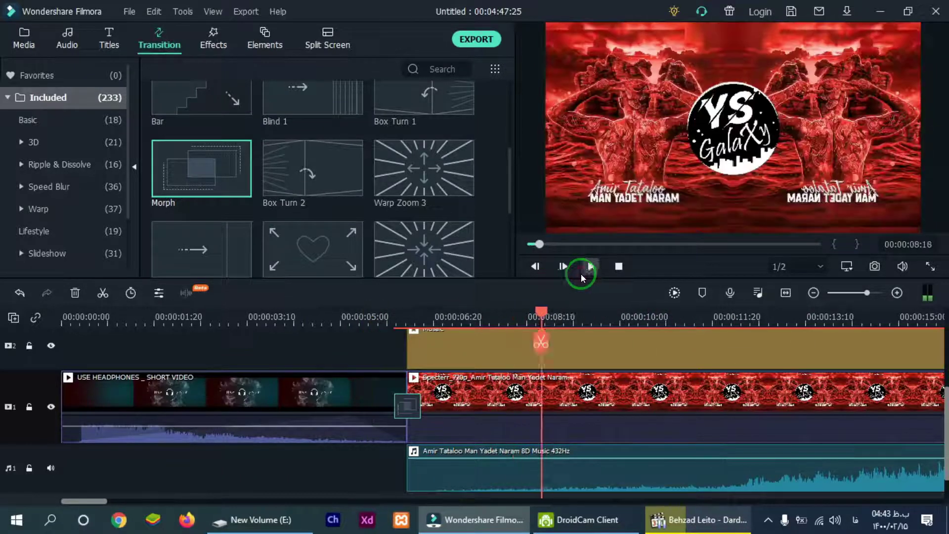
# Step: Extend the start of the Mosaic effect back to about 6 seconds so it begins within the Morph transition
pyautogui.doubleClick(409, 338)
pyautogui.click(399, 321)
pyautogui.moveTo(440, 421); pyautogui.dragTo(430, 417)
pyautogui.moveTo(641, 318); pyautogui.dragTo(581, 313)
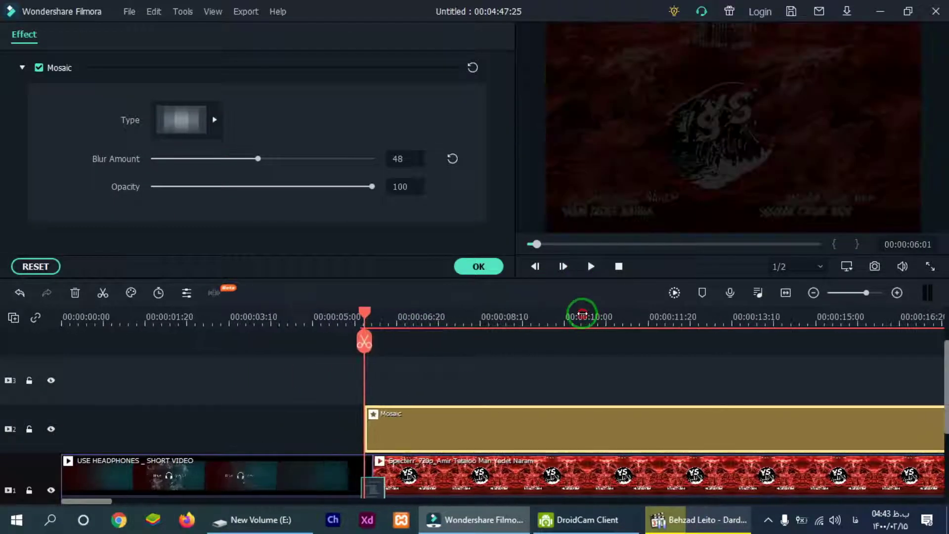
pyautogui.click(360, 322)
pyautogui.moveTo(398, 428); pyautogui.dragTo(393, 430)
# Step: Review the edited video from the beginning and again at about 3:40, closing the Mosaic settings
pyautogui.moveTo(396, 319); pyautogui.dragTo(281, 326)
pyautogui.moveTo(723, 312); pyautogui.dragTo(376, 462)
pyautogui.click(529, 244)
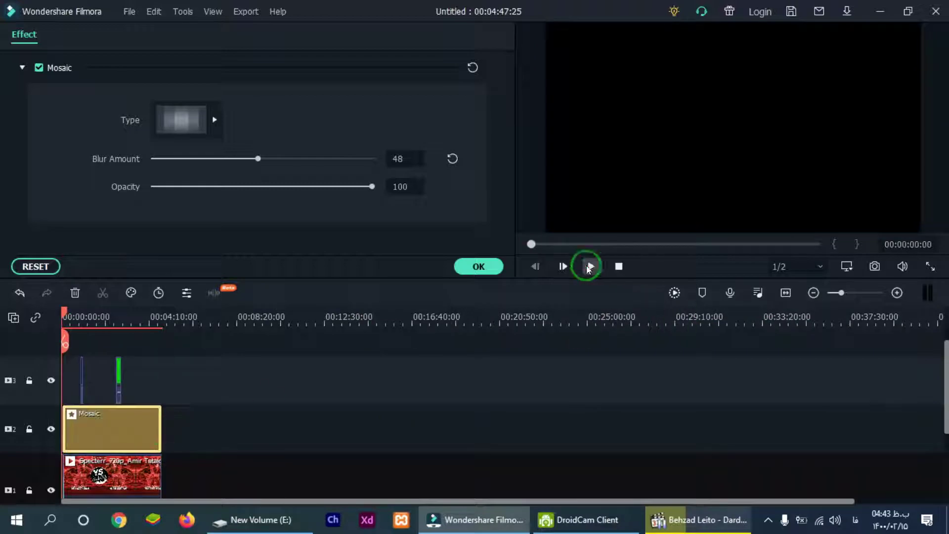
pyautogui.click(589, 266)
pyautogui.click(489, 268)
pyautogui.click(751, 244)
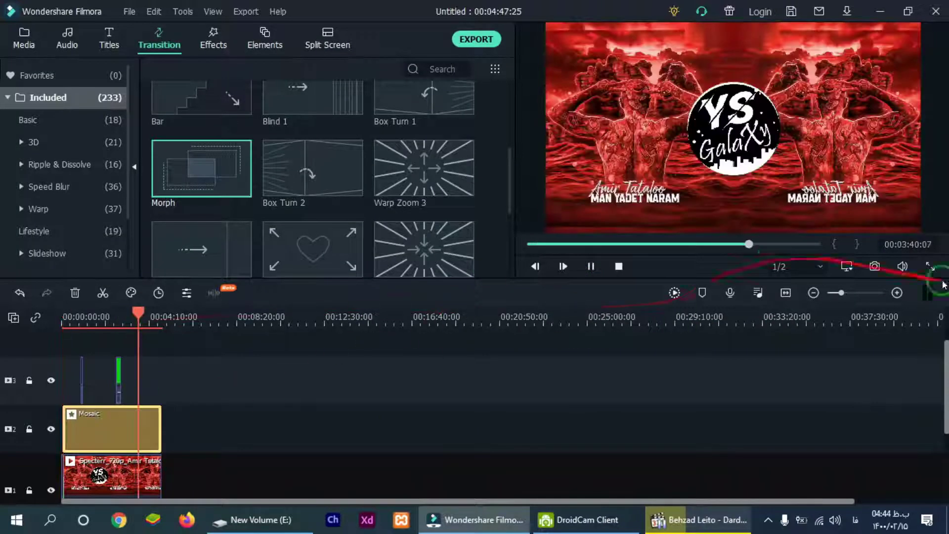
# Step: Import the YS Galaxy Red midtro video from the 8D Logo folder and append it directly after the Specterr clip
pyautogui.scroll(5, 556, 400)
pyautogui.click(23, 39)
pyautogui.click(186, 68)
pyautogui.click(202, 91)
pyautogui.click(110, 215)
pyautogui.scroll(3, 98, 164)
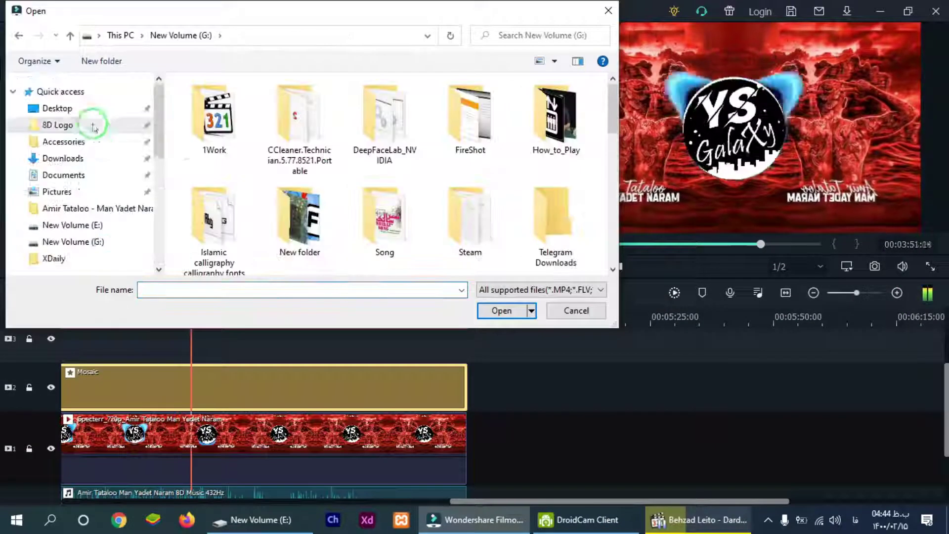
pyautogui.click(93, 125)
pyautogui.doubleClick(214, 119)
pyautogui.scroll(-5, 386, 173)
pyautogui.click(556, 218)
pyautogui.click(502, 311)
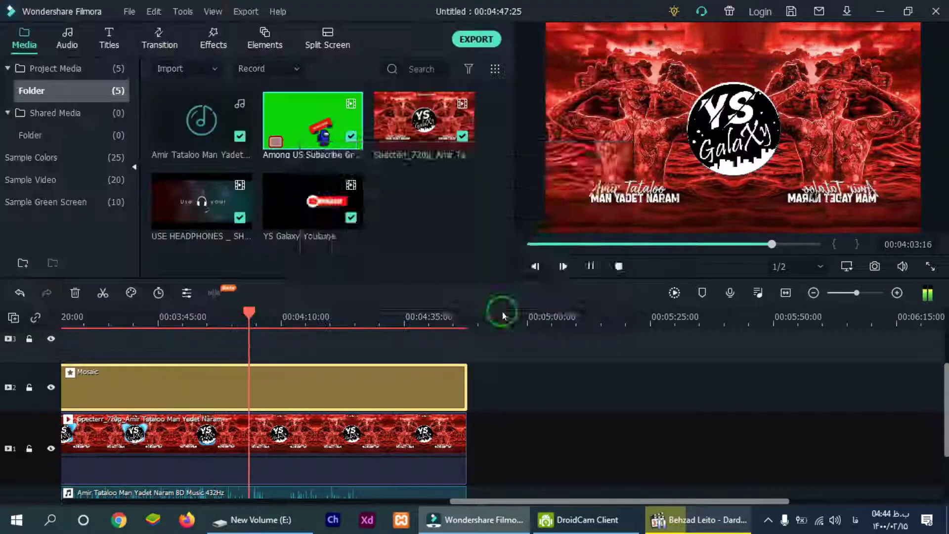
pyautogui.moveTo(424, 201); pyautogui.dragTo(487, 443)
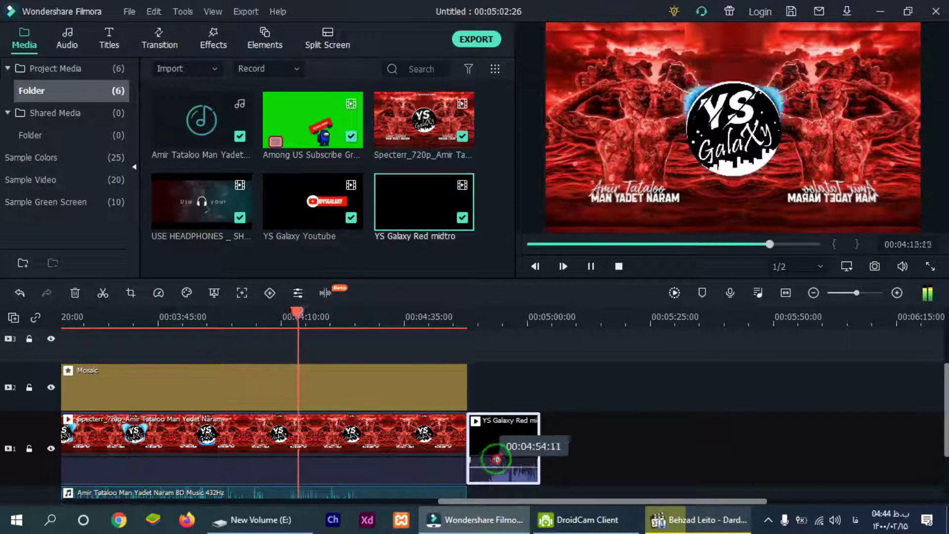
# Step: Try a Blurry Roll 3 transition between the Specterr clip and the YS Galaxy Red midtro and preview it
pyautogui.scroll(-2, 516, 390)
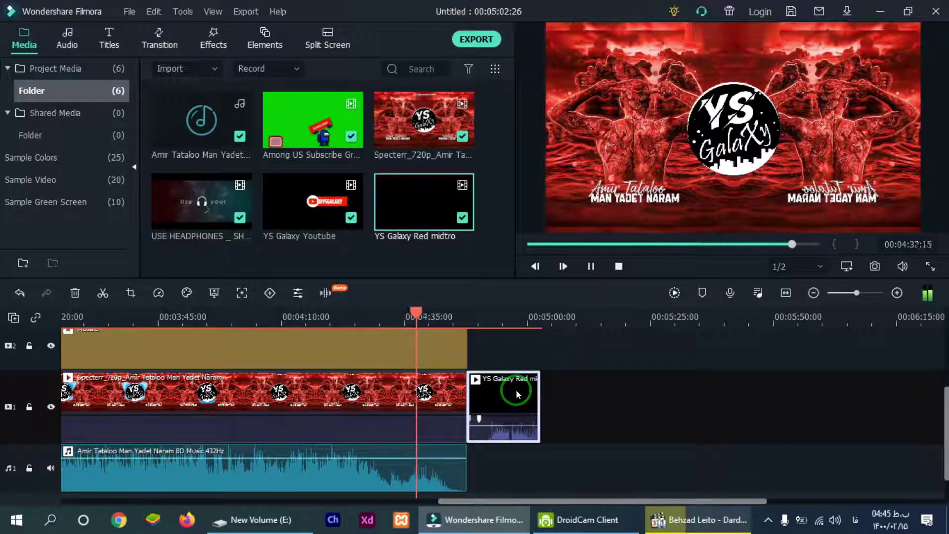
pyautogui.click(155, 36)
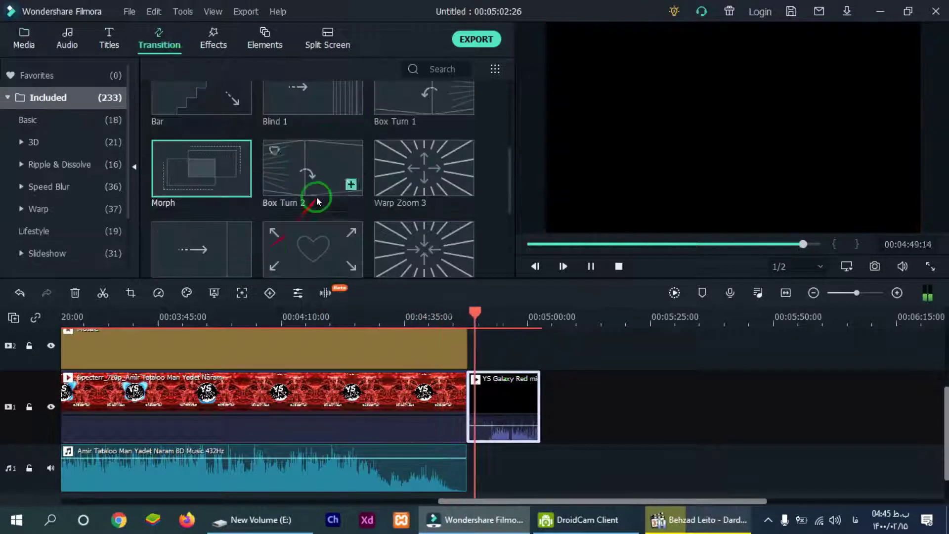
pyautogui.scroll(-3, 316, 197)
pyautogui.moveTo(423, 158); pyautogui.dragTo(467, 409)
pyautogui.click(438, 316)
pyautogui.click(591, 267)
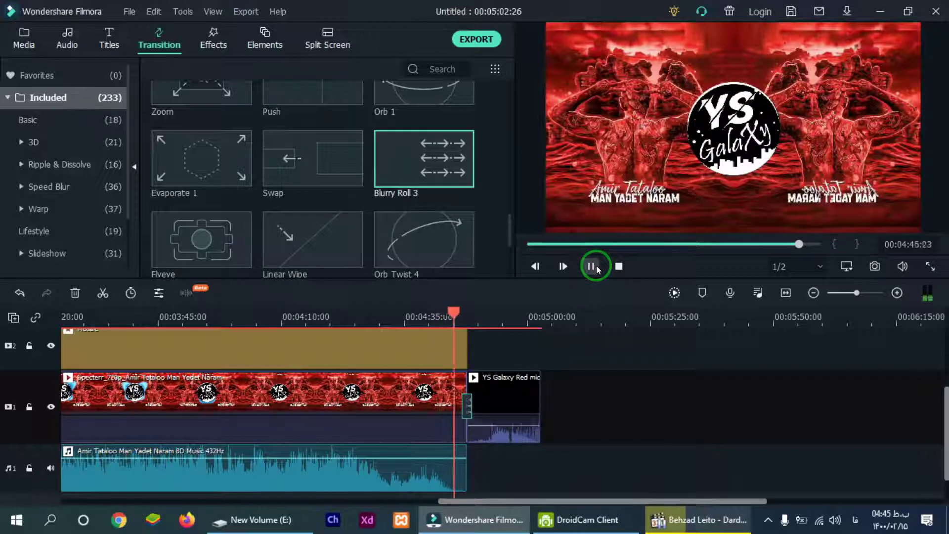
# Step: Replace the transition before the YS Galaxy Red midtro with Mosaic Replica and preview it
pyautogui.scroll(-4, 308, 195)
pyautogui.moveTo(201, 192); pyautogui.dragTo(467, 407)
pyautogui.click(445, 316)
pyautogui.click(587, 270)
# Step: Shorten the Mosaic Replica transition between the Specterr clip and the midtro and play through the ending
pyautogui.scroll(3, 575, 470)
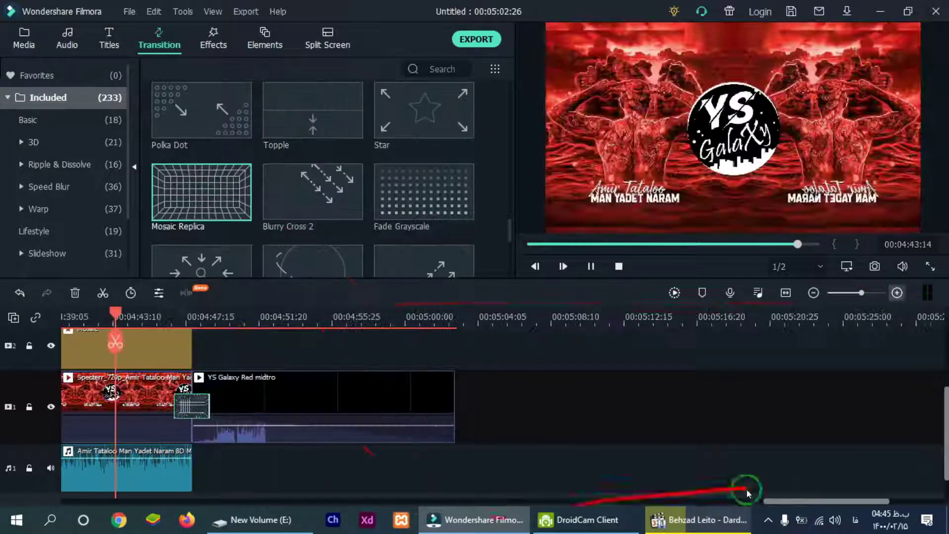
pyautogui.moveTo(779, 501); pyautogui.dragTo(734, 501)
pyautogui.click(489, 316)
pyautogui.click(589, 270)
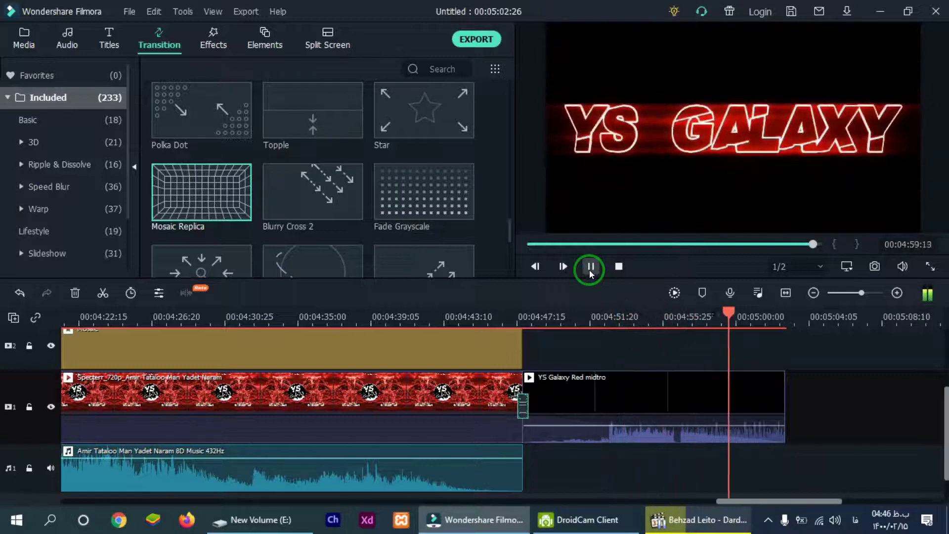
# Step: Move the YS Galaxy Red midtro upward in the video frame and play the ending
pyautogui.click(658, 140)
pyautogui.click(465, 316)
pyautogui.click(589, 268)
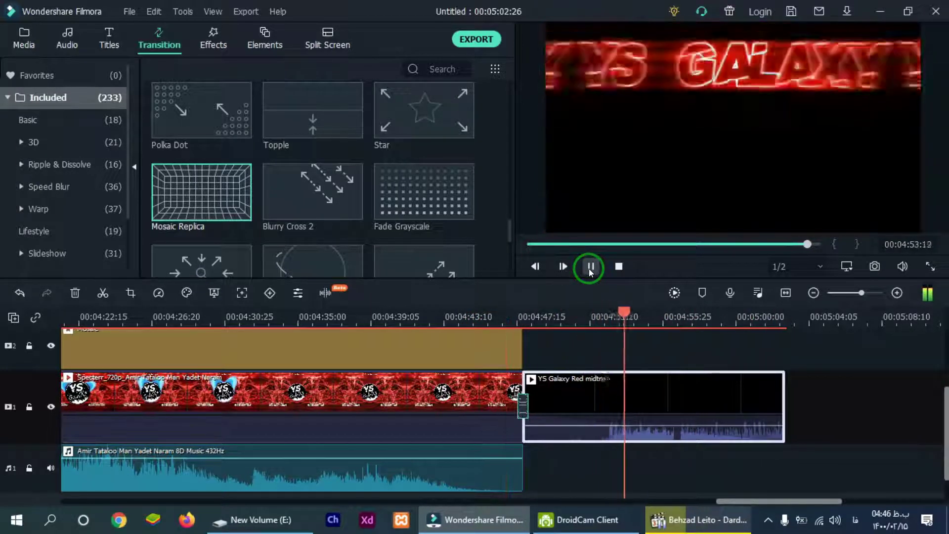
# Step: Save the project as VE Project 4
pyautogui.click(129, 12)
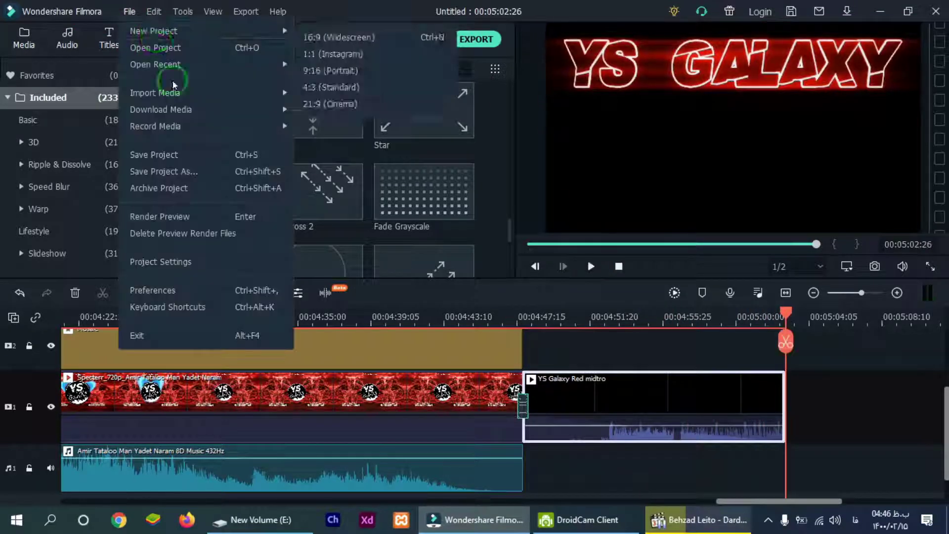
pyautogui.click(164, 156)
pyautogui.click(490, 313)
# Step: Set up a local MP4 export named Amir Tataloo - Man Yadet Naram, taking the name from the matching folder in 0Done
pyautogui.click(477, 39)
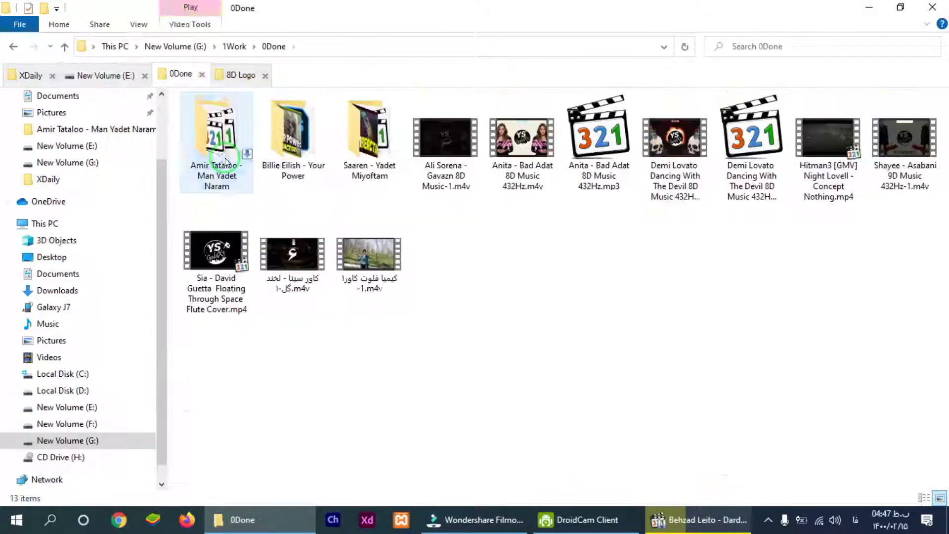
pyautogui.rightClick(227, 162)
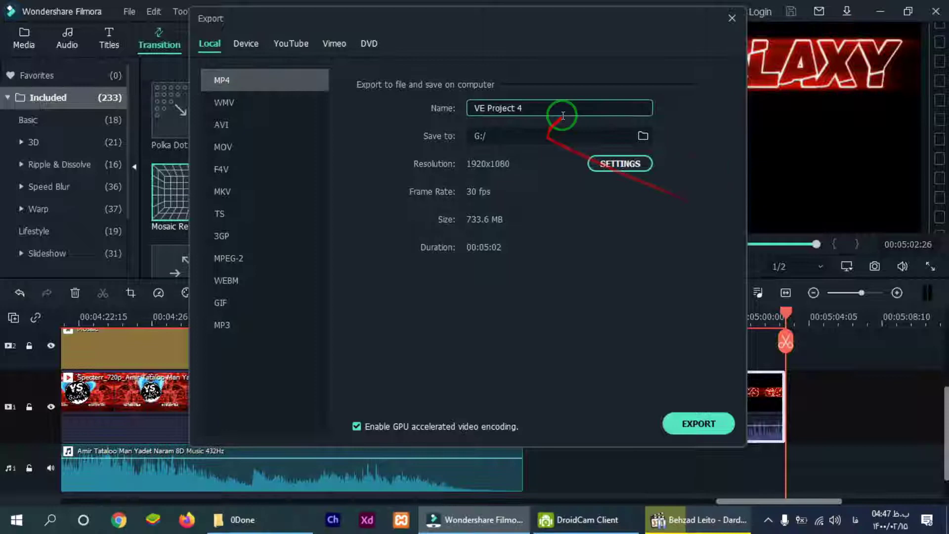
pyautogui.hotkey('ctrl', 'a')
pyautogui.write('Amir Tataloo - Man Yadet Naram')
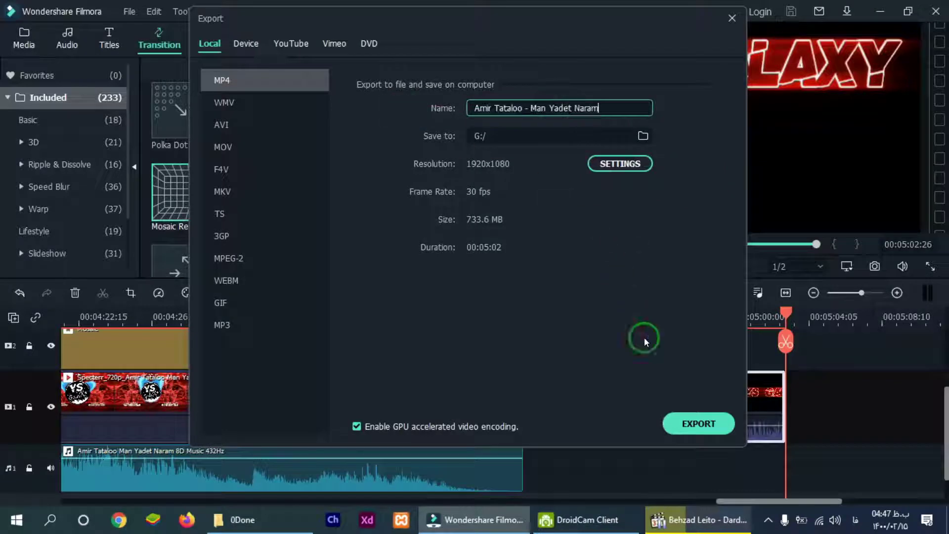
# Step: Check the MP4 export settings and start exporting the video to G:/ at 1920x1080 and 30 fps
pyautogui.click(620, 163)
pyautogui.click(500, 452)
pyautogui.click(699, 424)
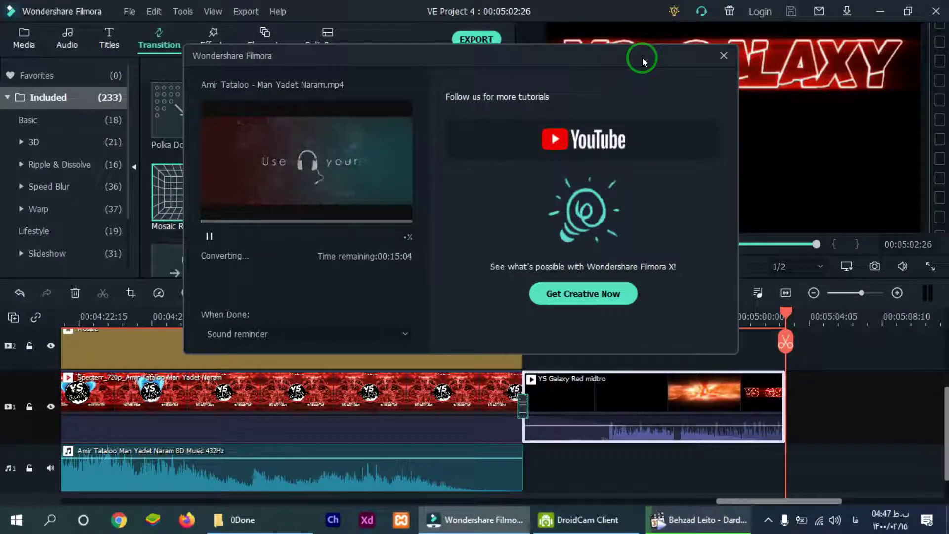
pyautogui.click(768, 520)
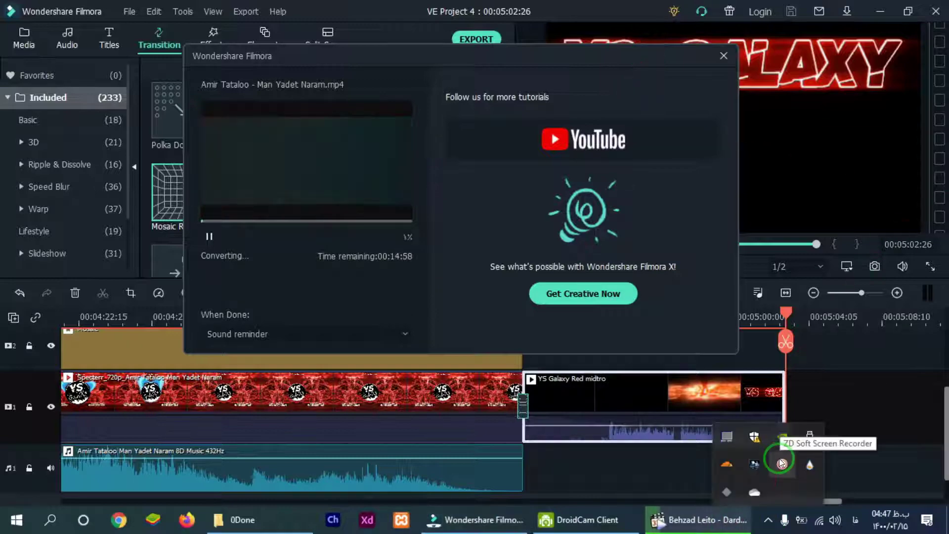